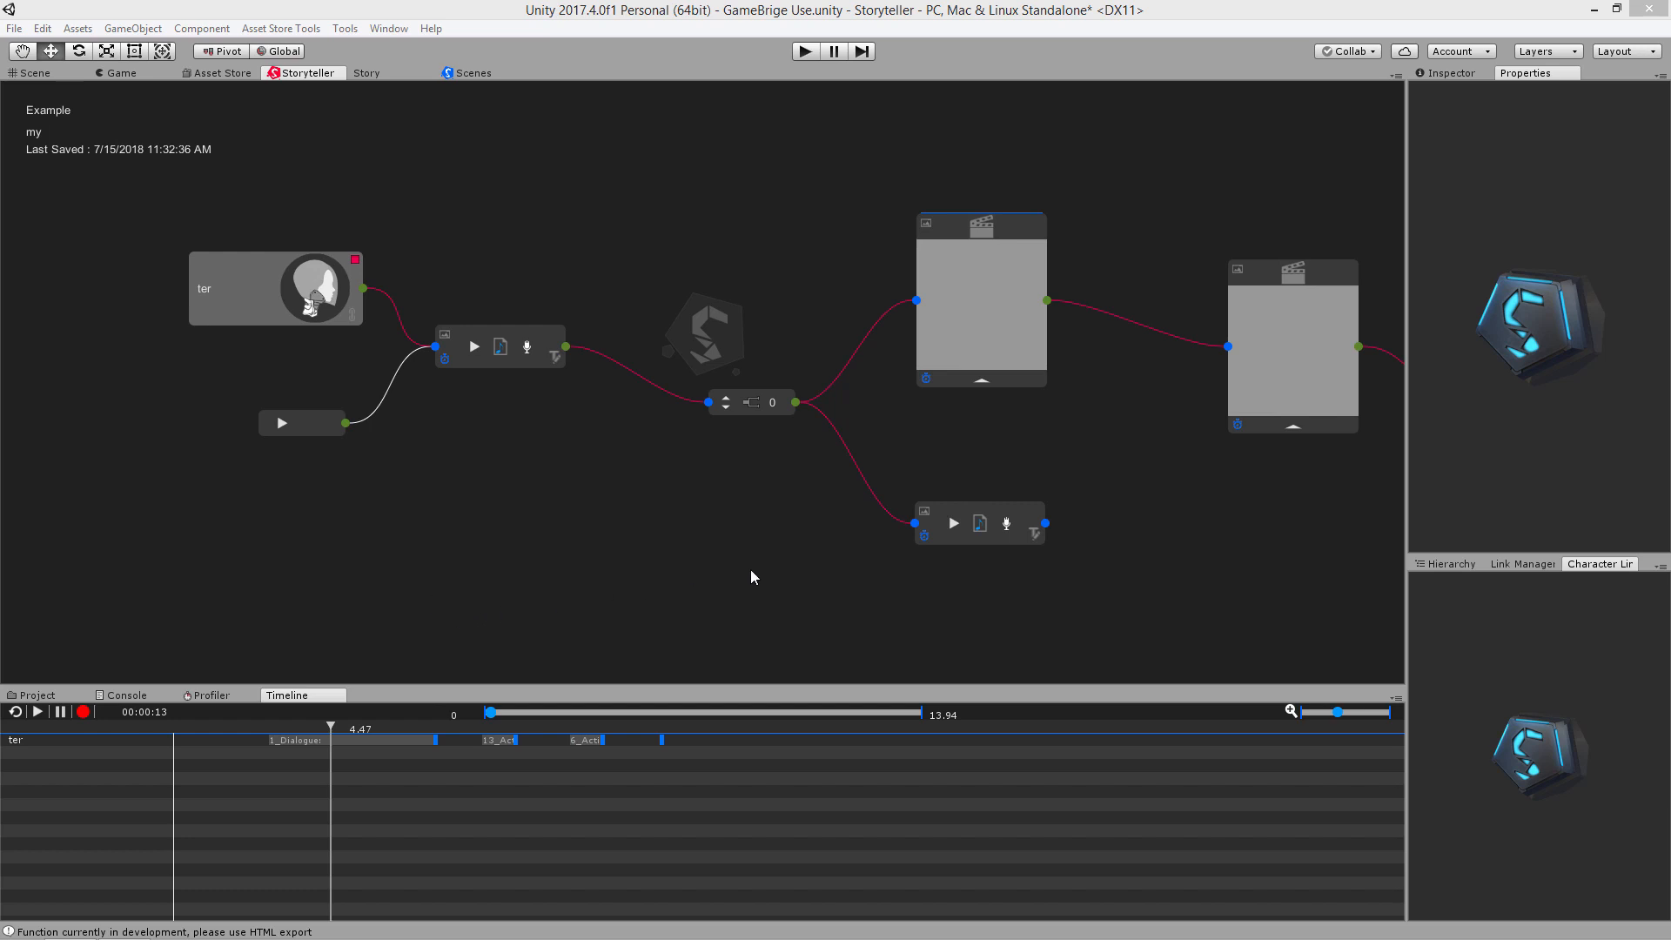
Open the scene called Name in the Storyteller node graph
middle_click_drag(752, 573, 675, 589)
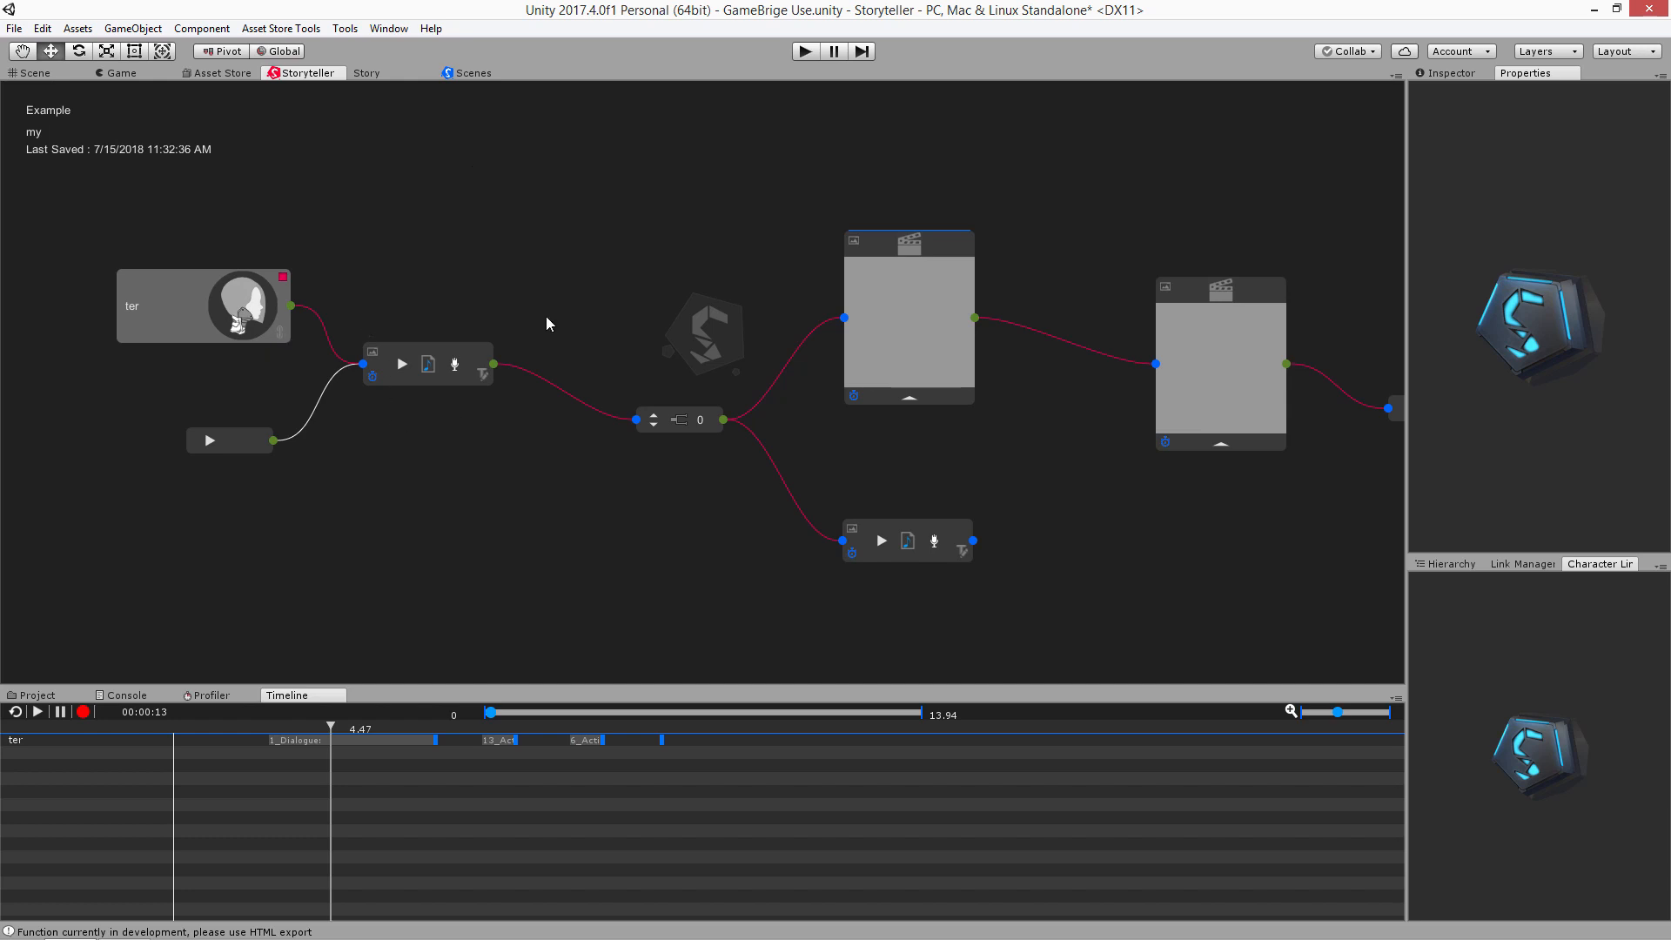
left_click(475, 75)
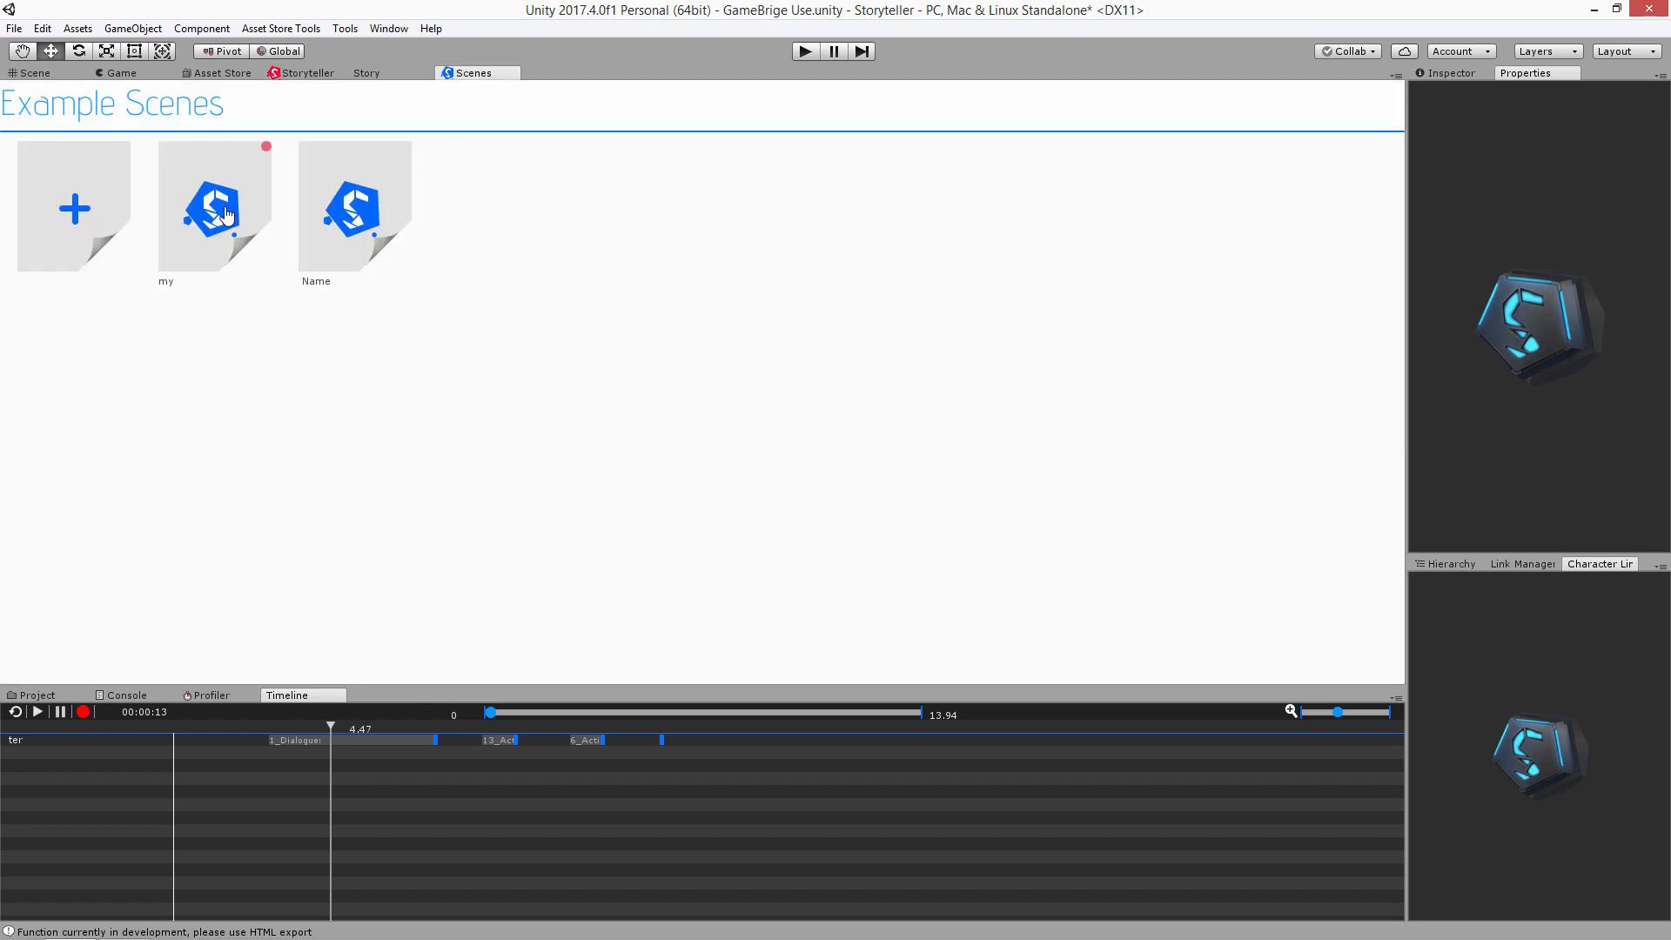
left_click(335, 238)
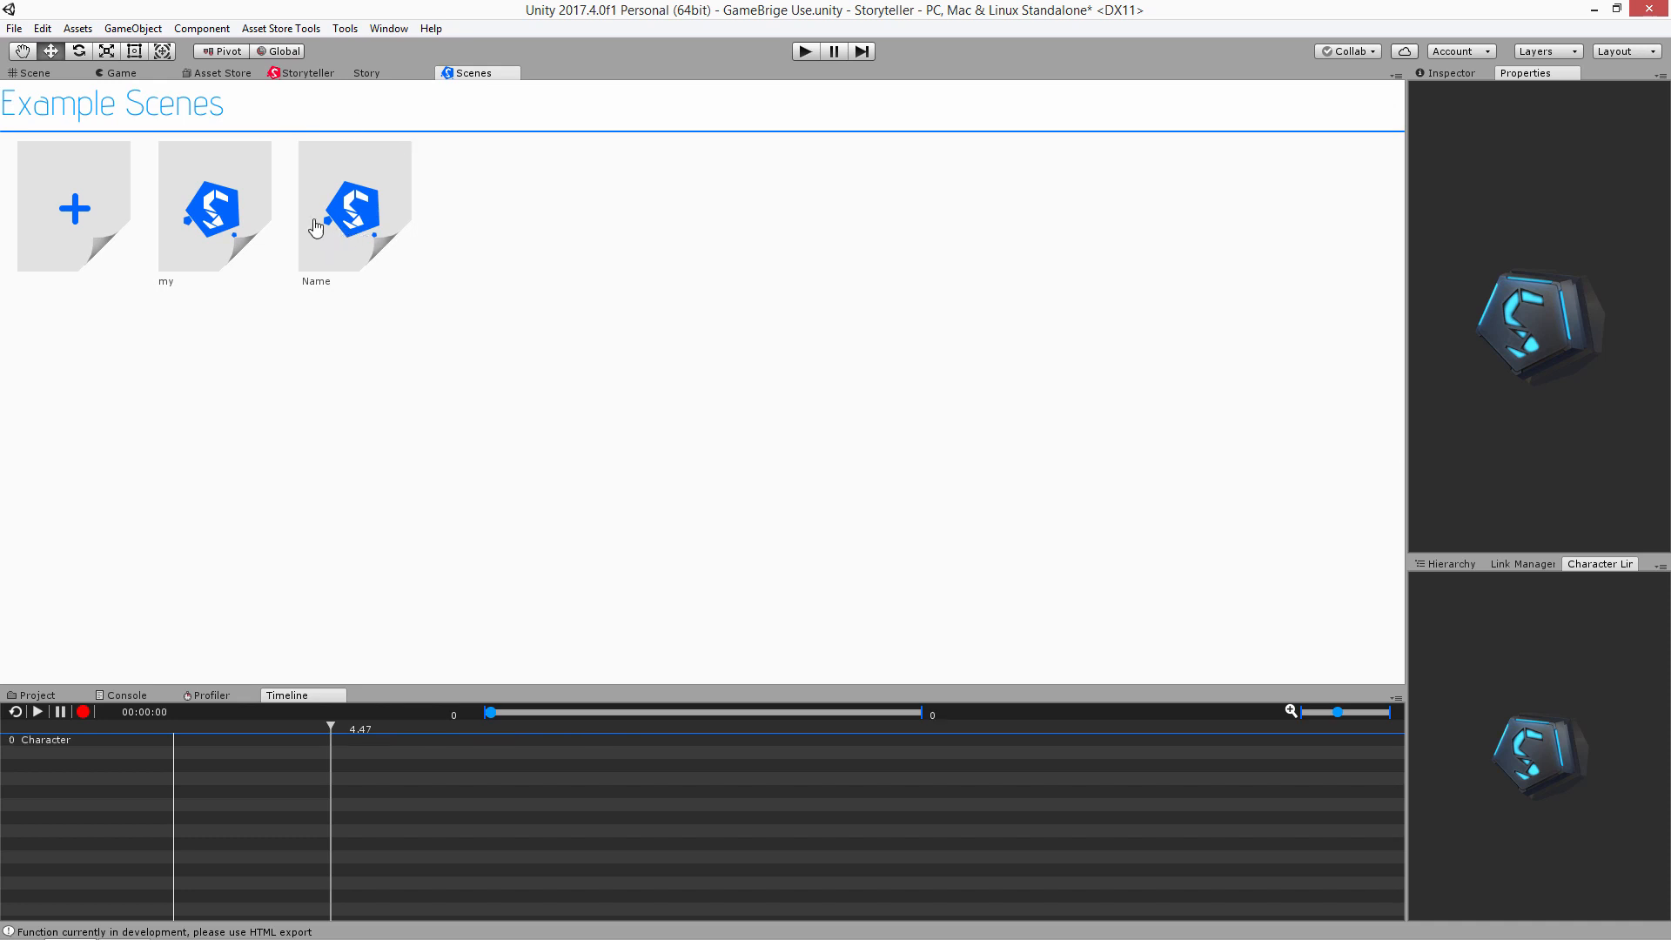
left_click(321, 76)
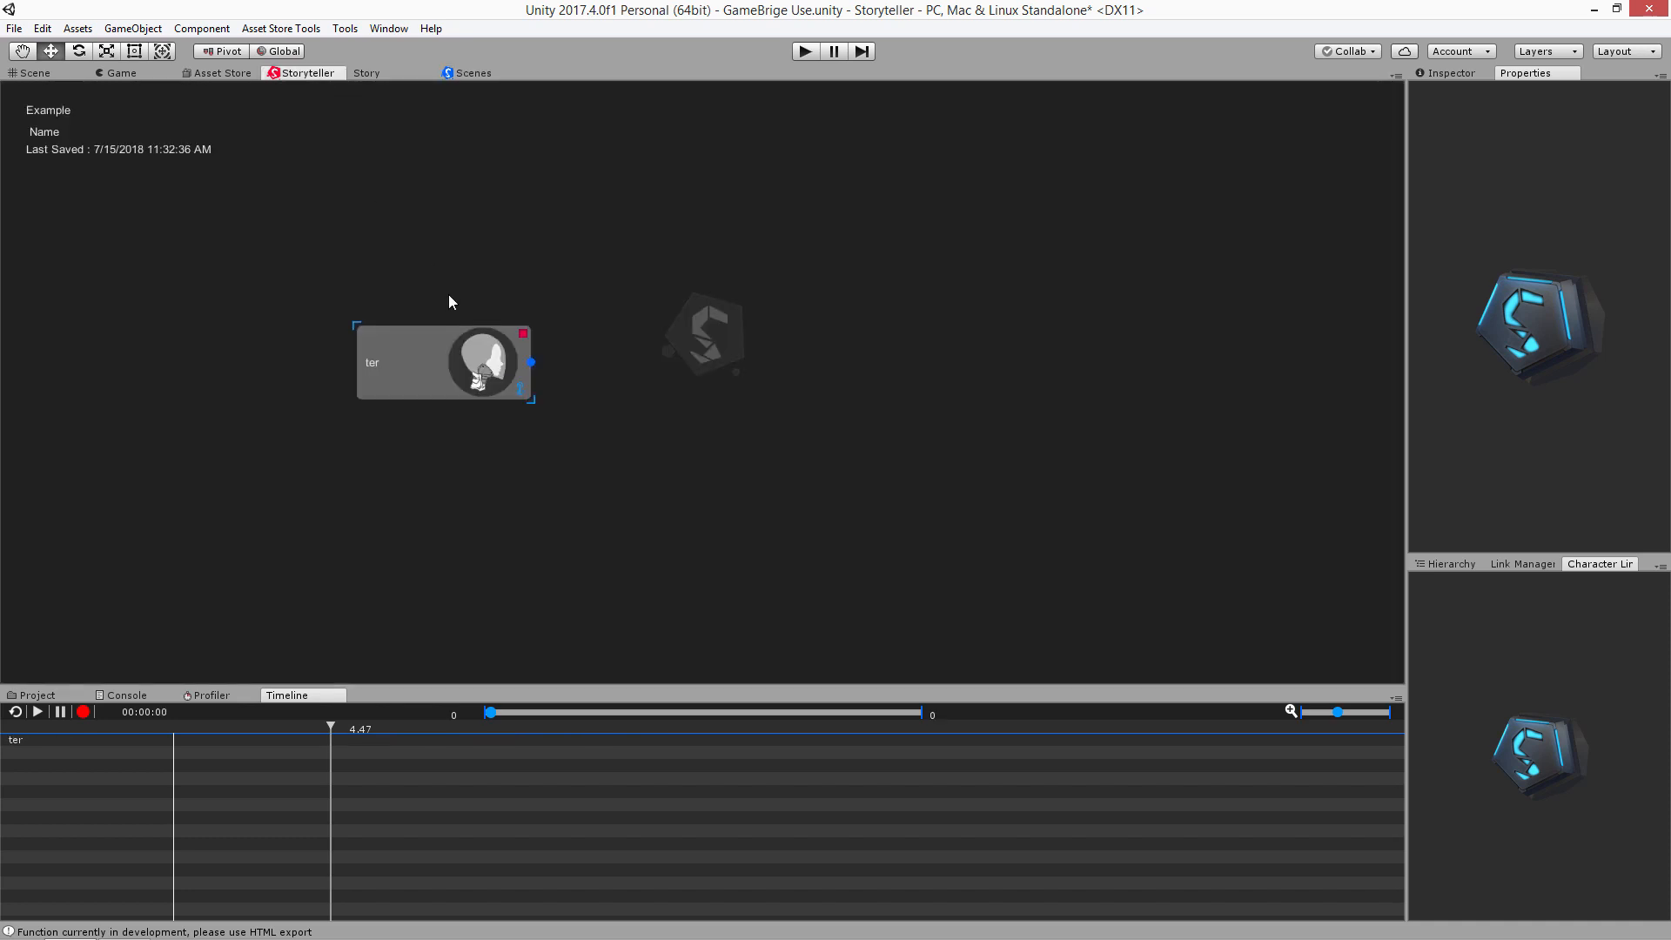
Delete the ter character node from the Name scene
left_click_drag(456, 347, 507, 320)
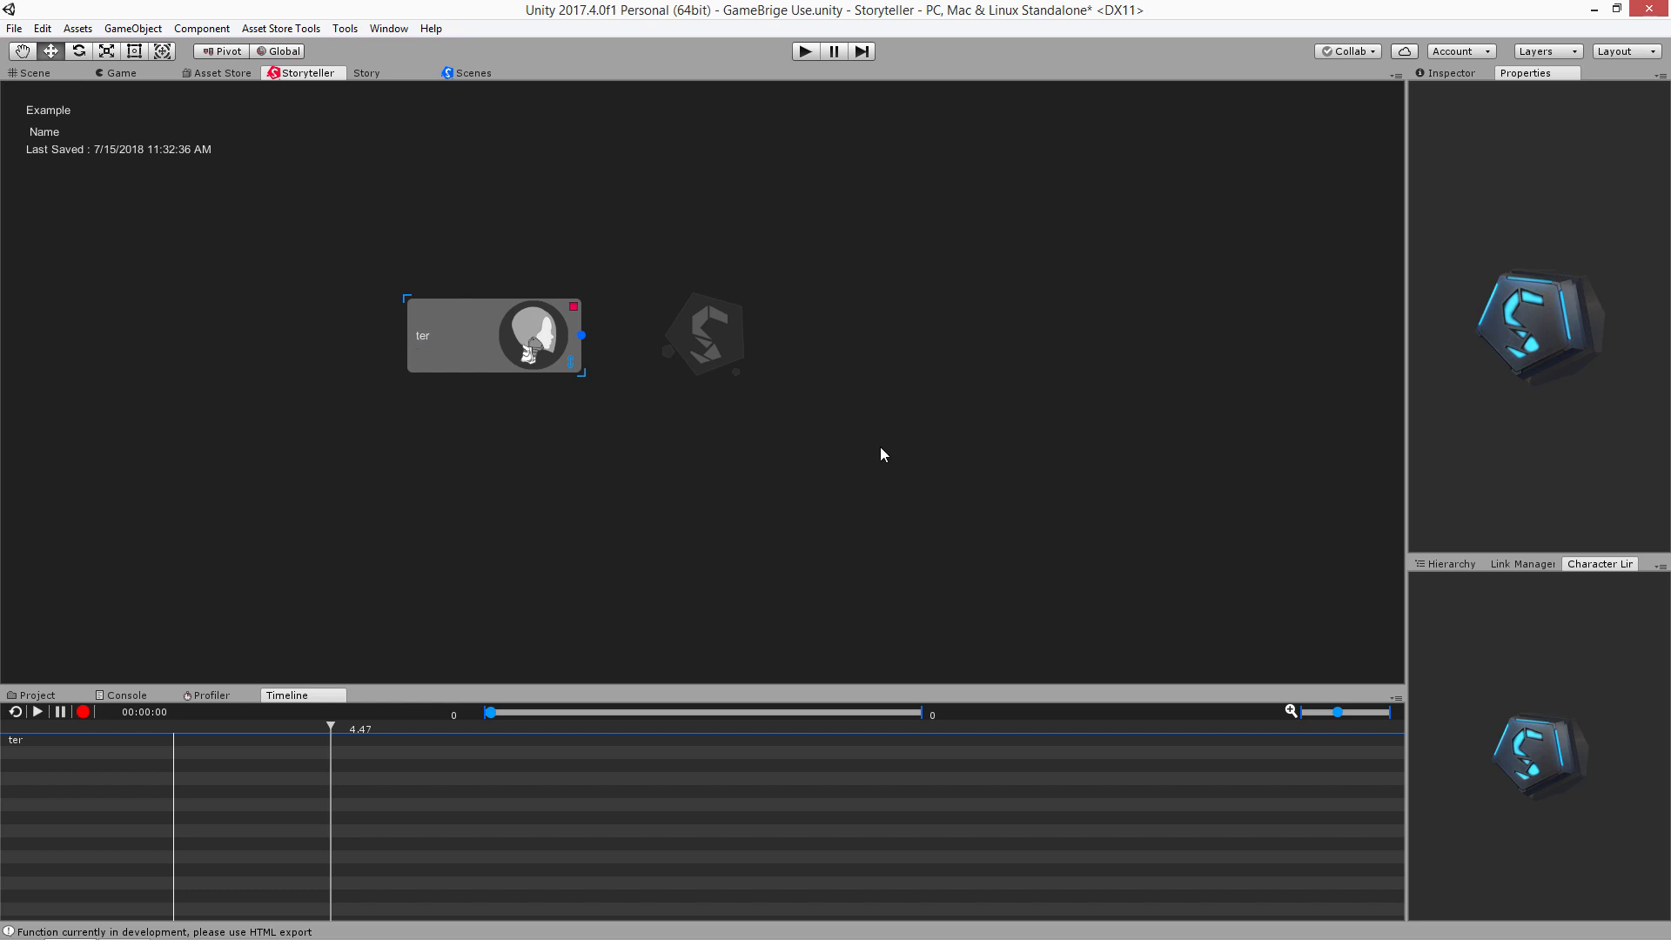
left_click(571, 363)
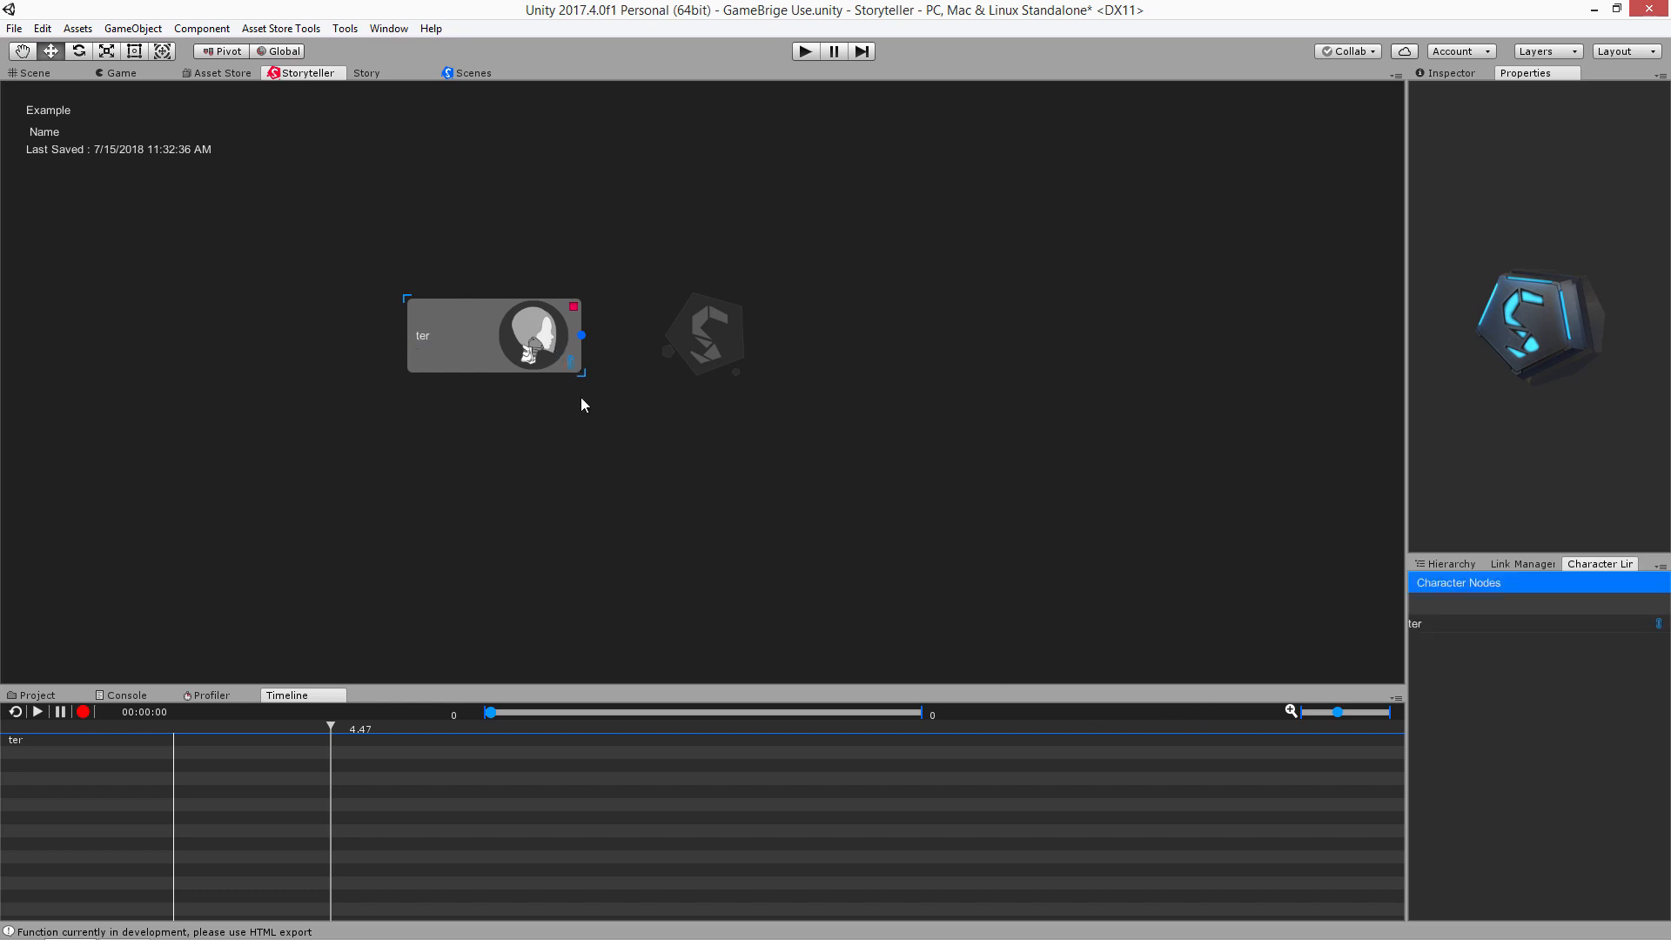
left_click_drag(473, 348, 443, 392)
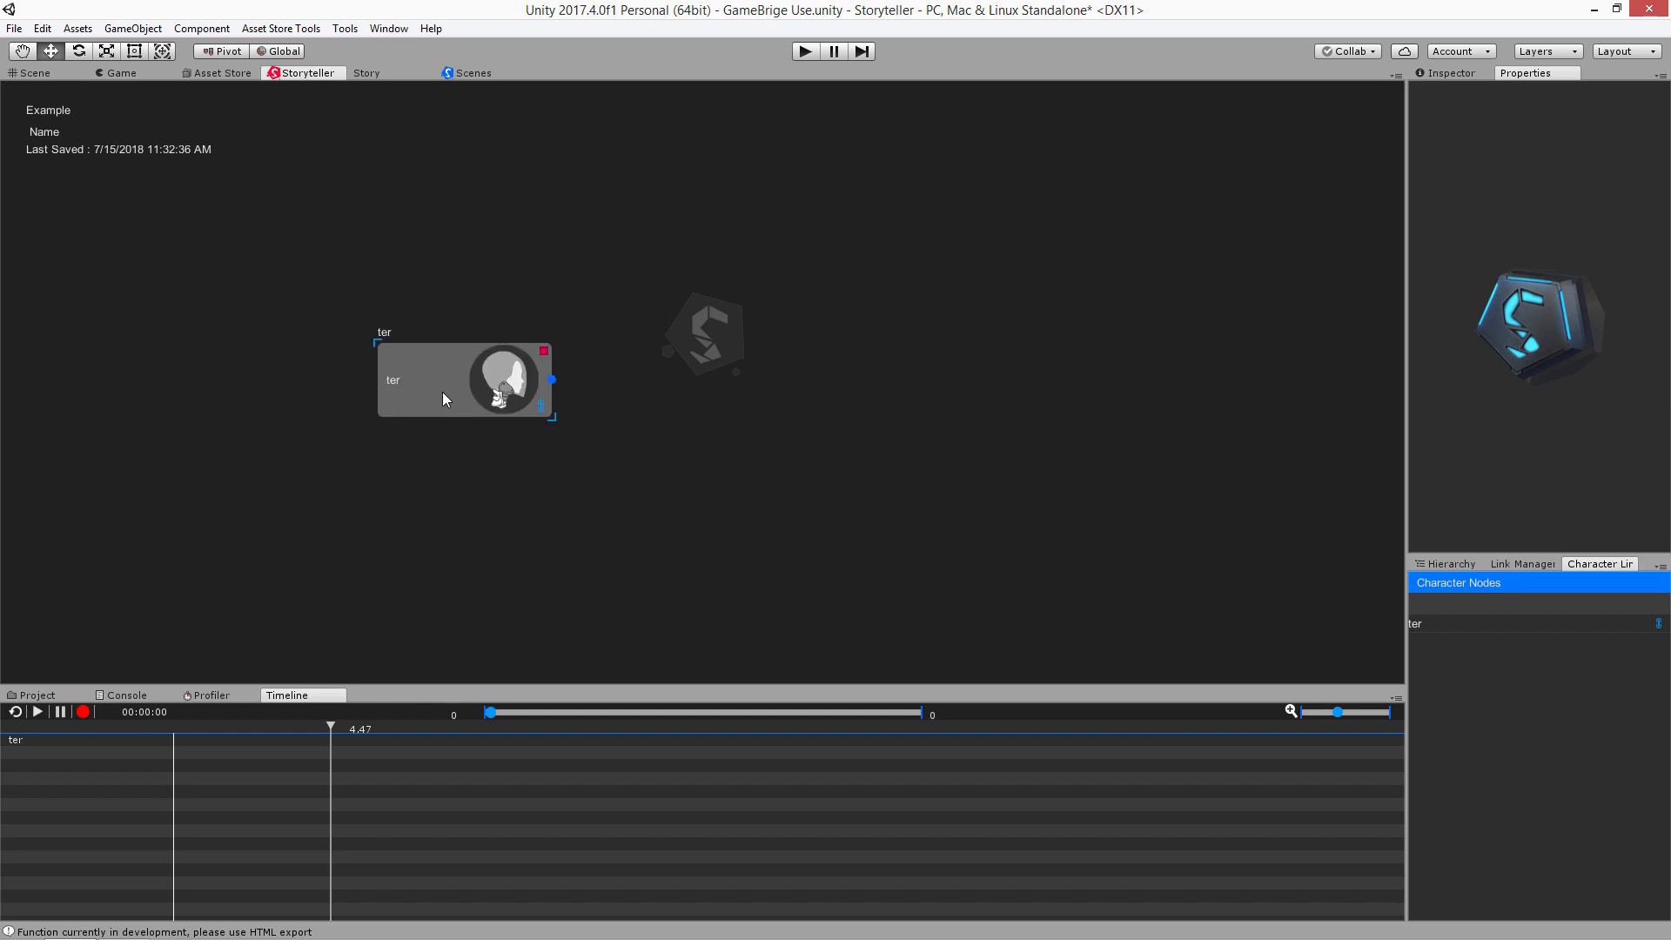
key("Delete")
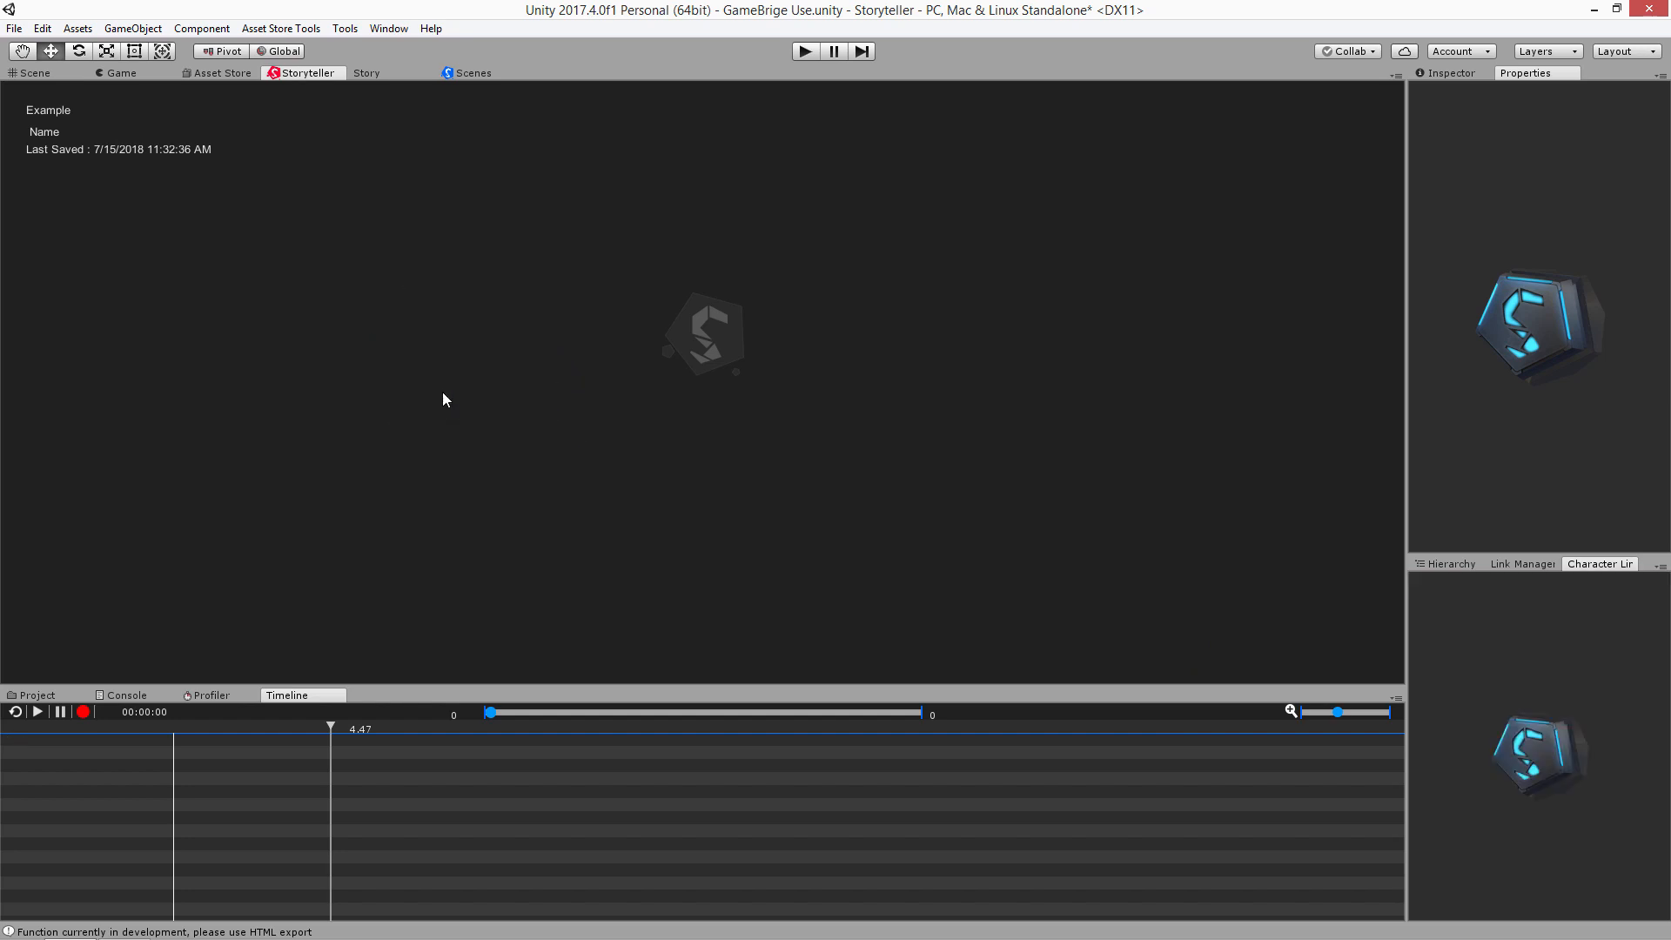
Add a new Character node to the empty Name scene and place it in the upper-left area of the canvas
right_click(378, 335)
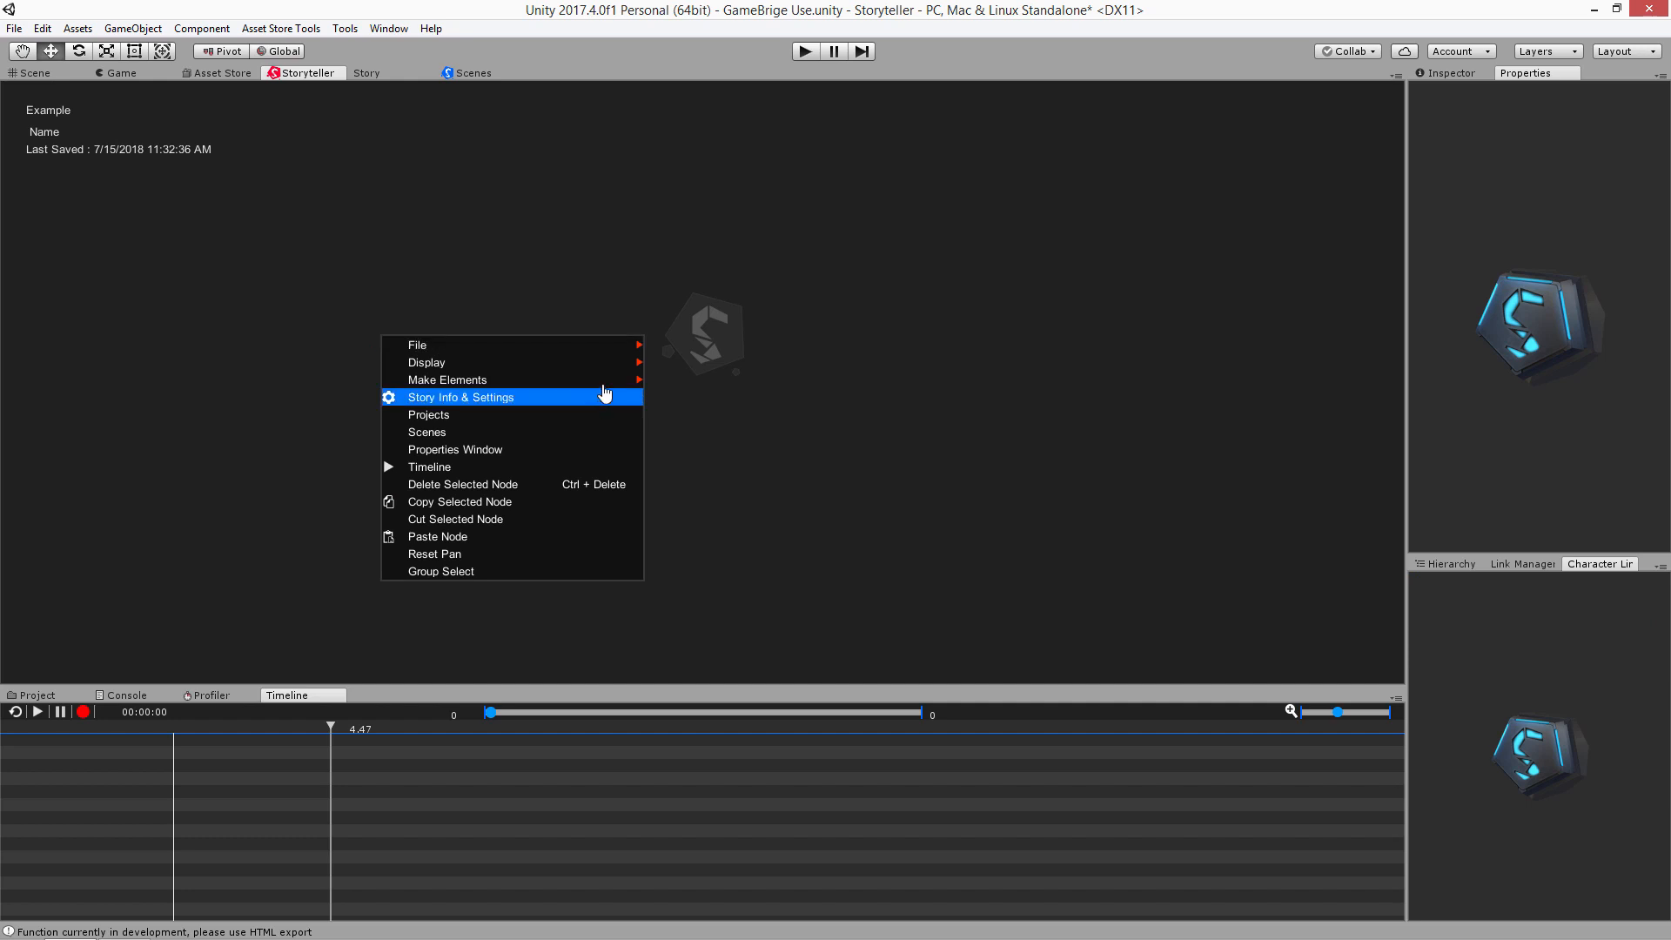
mouse_move(619, 392)
left_click(721, 397)
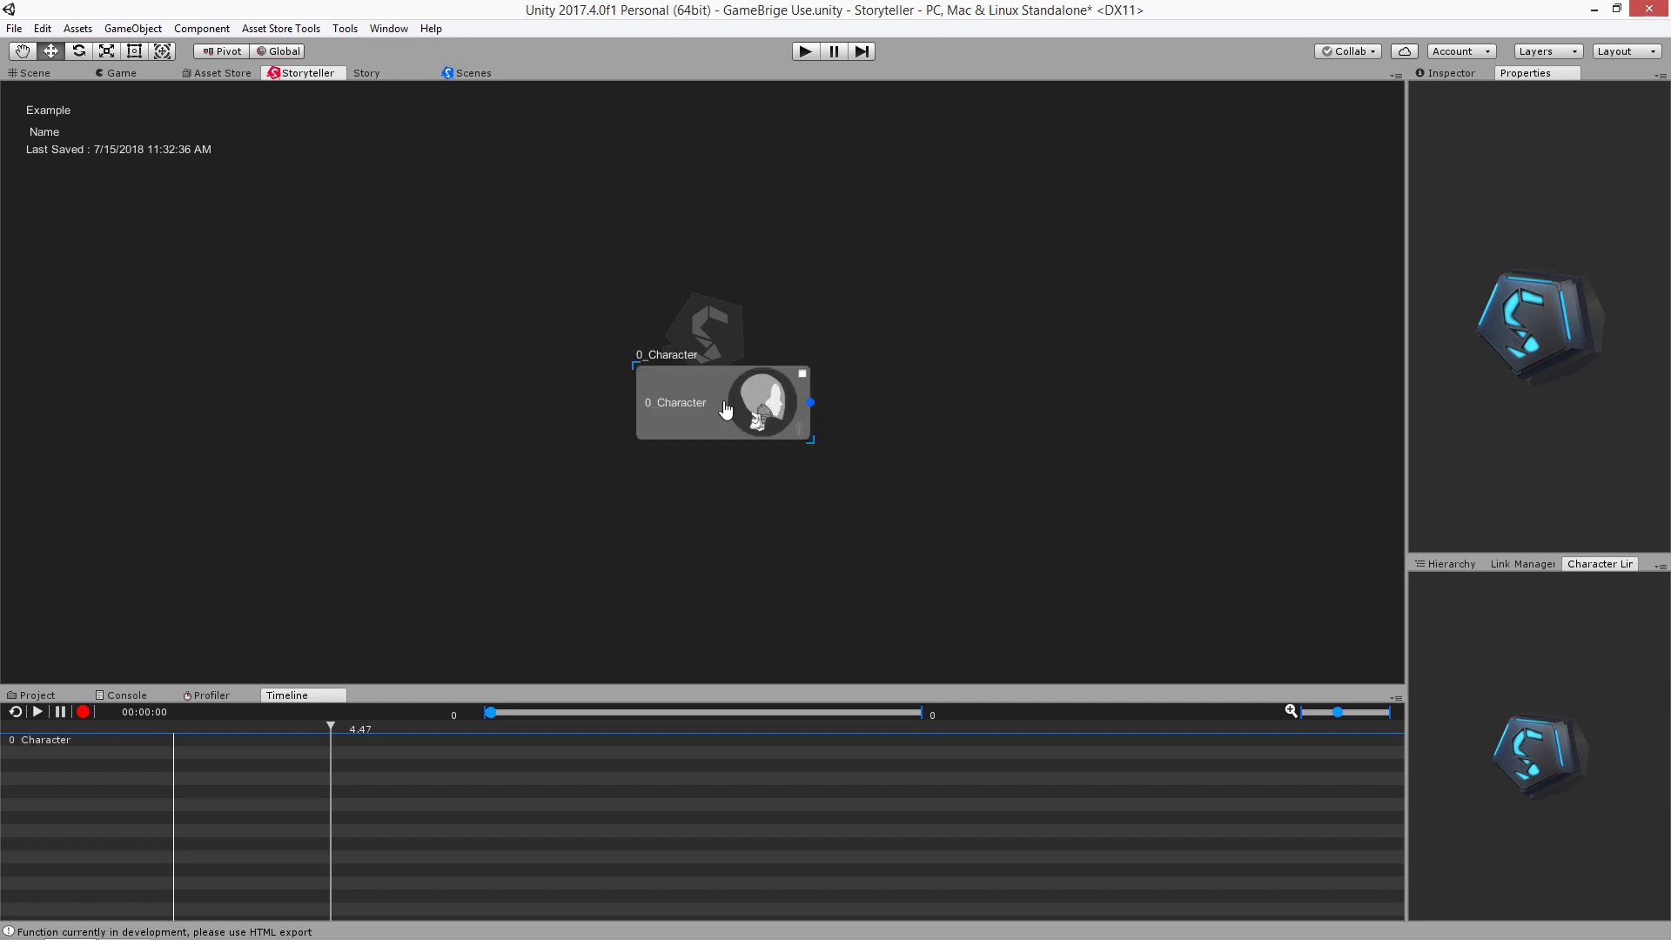
left_click_drag(684, 436, 380, 343)
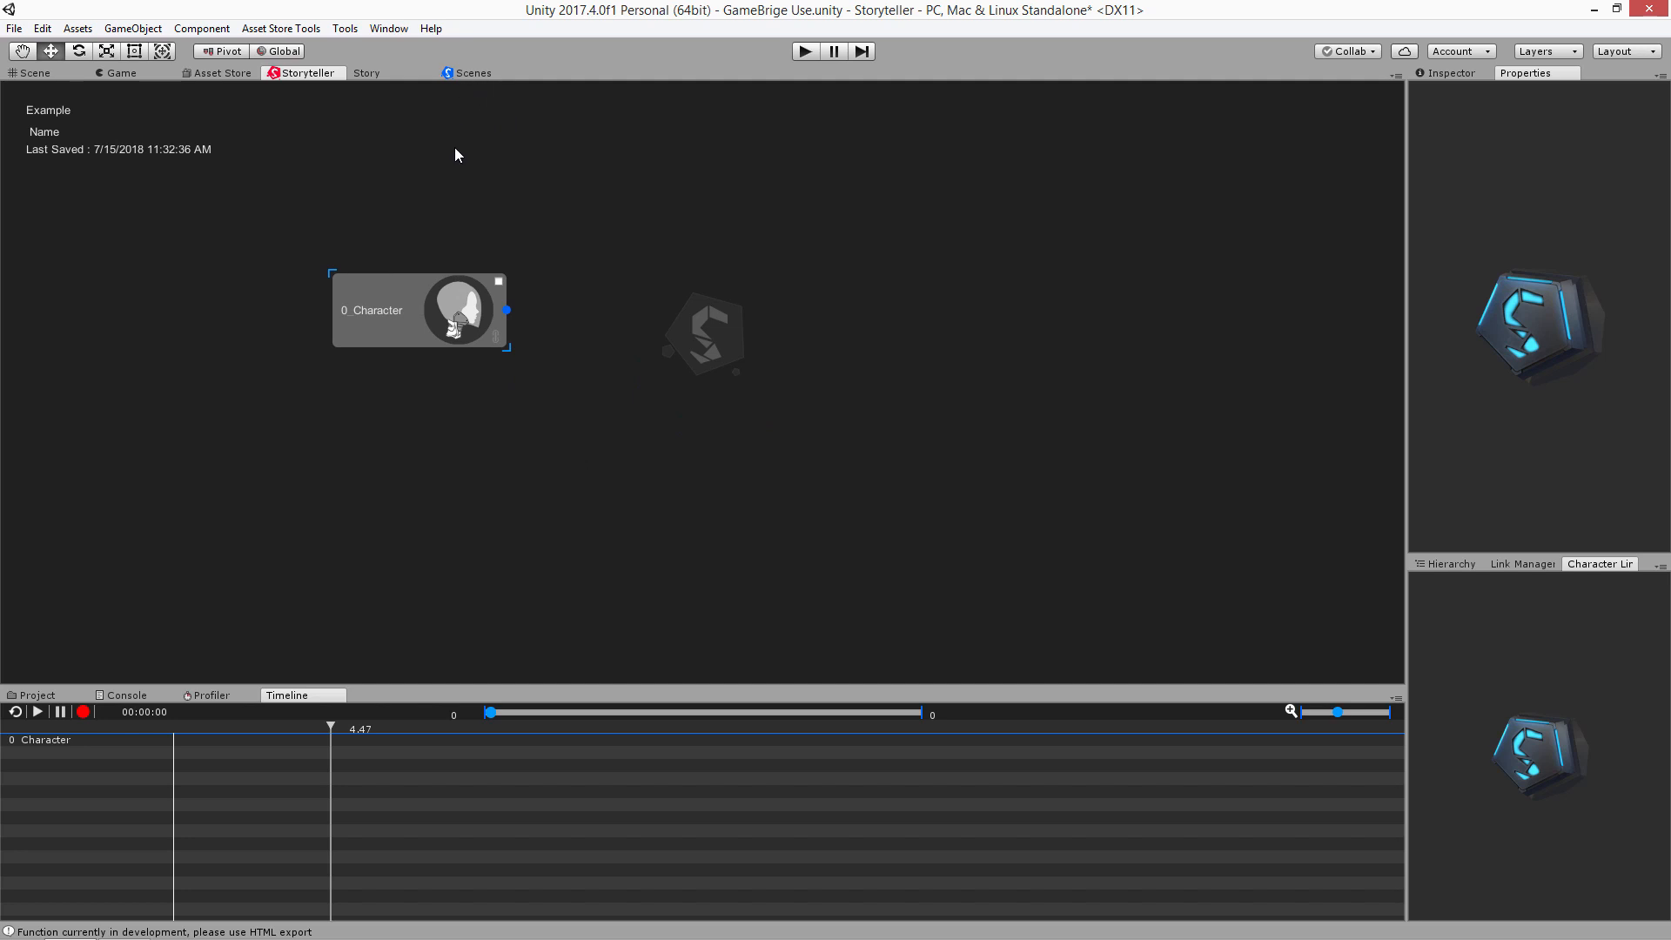
Dock the Scenes window beside the node graph, view the my scene and return to the Name scene
left_click_drag(462, 77, 1185, 368)
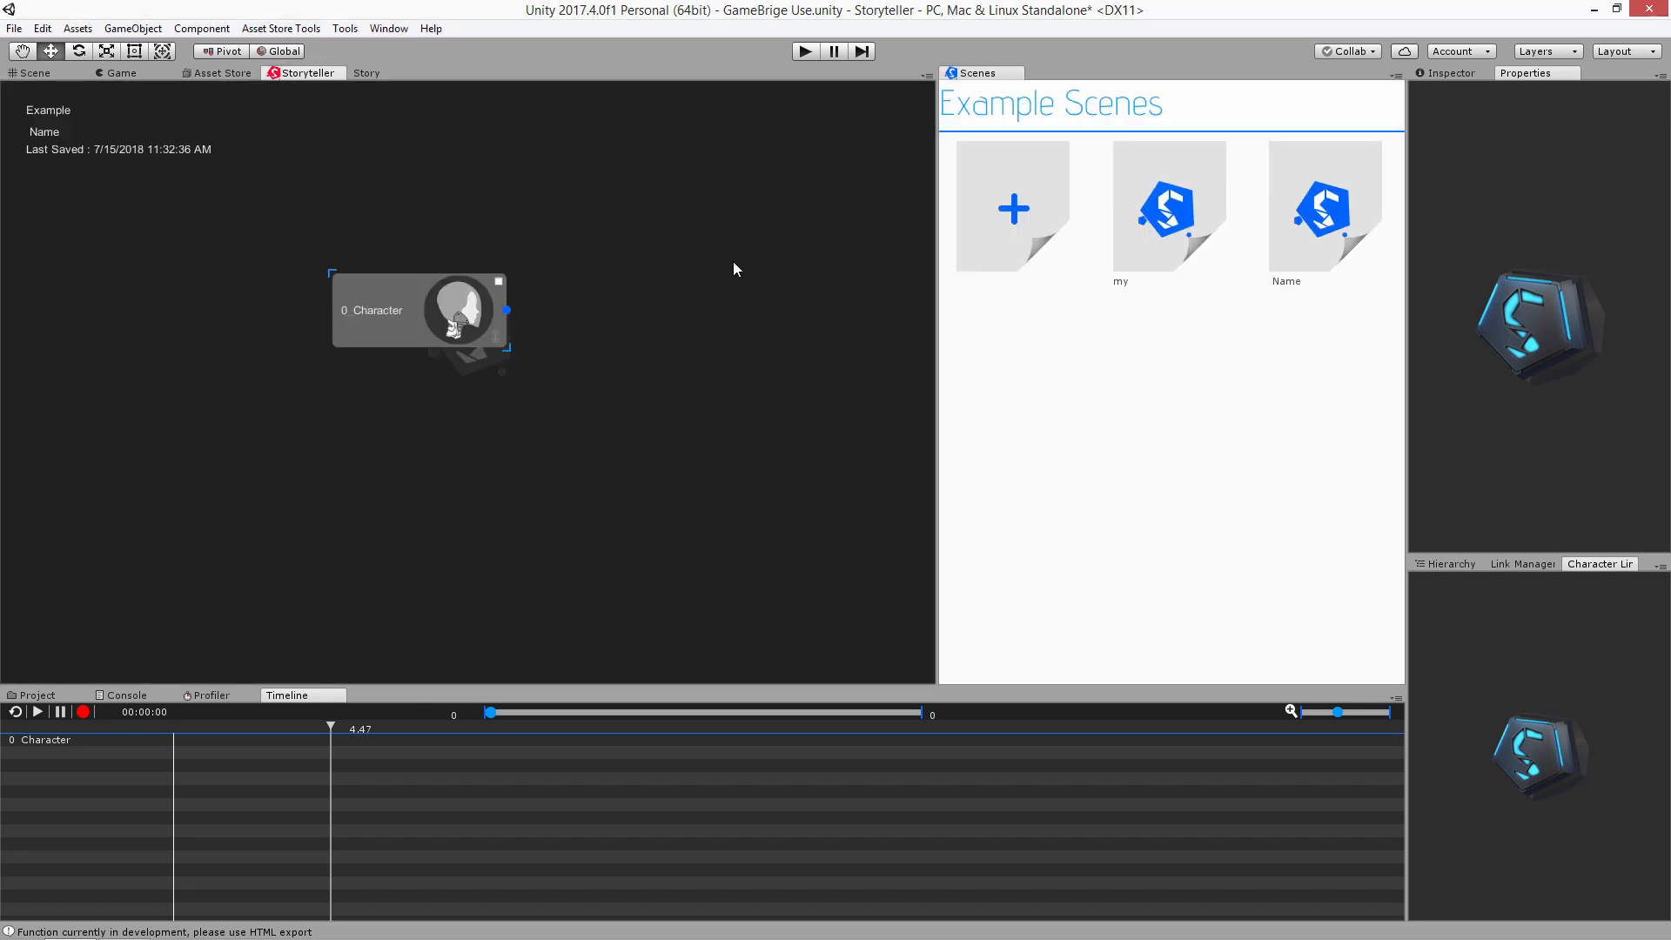
left_click(1134, 216)
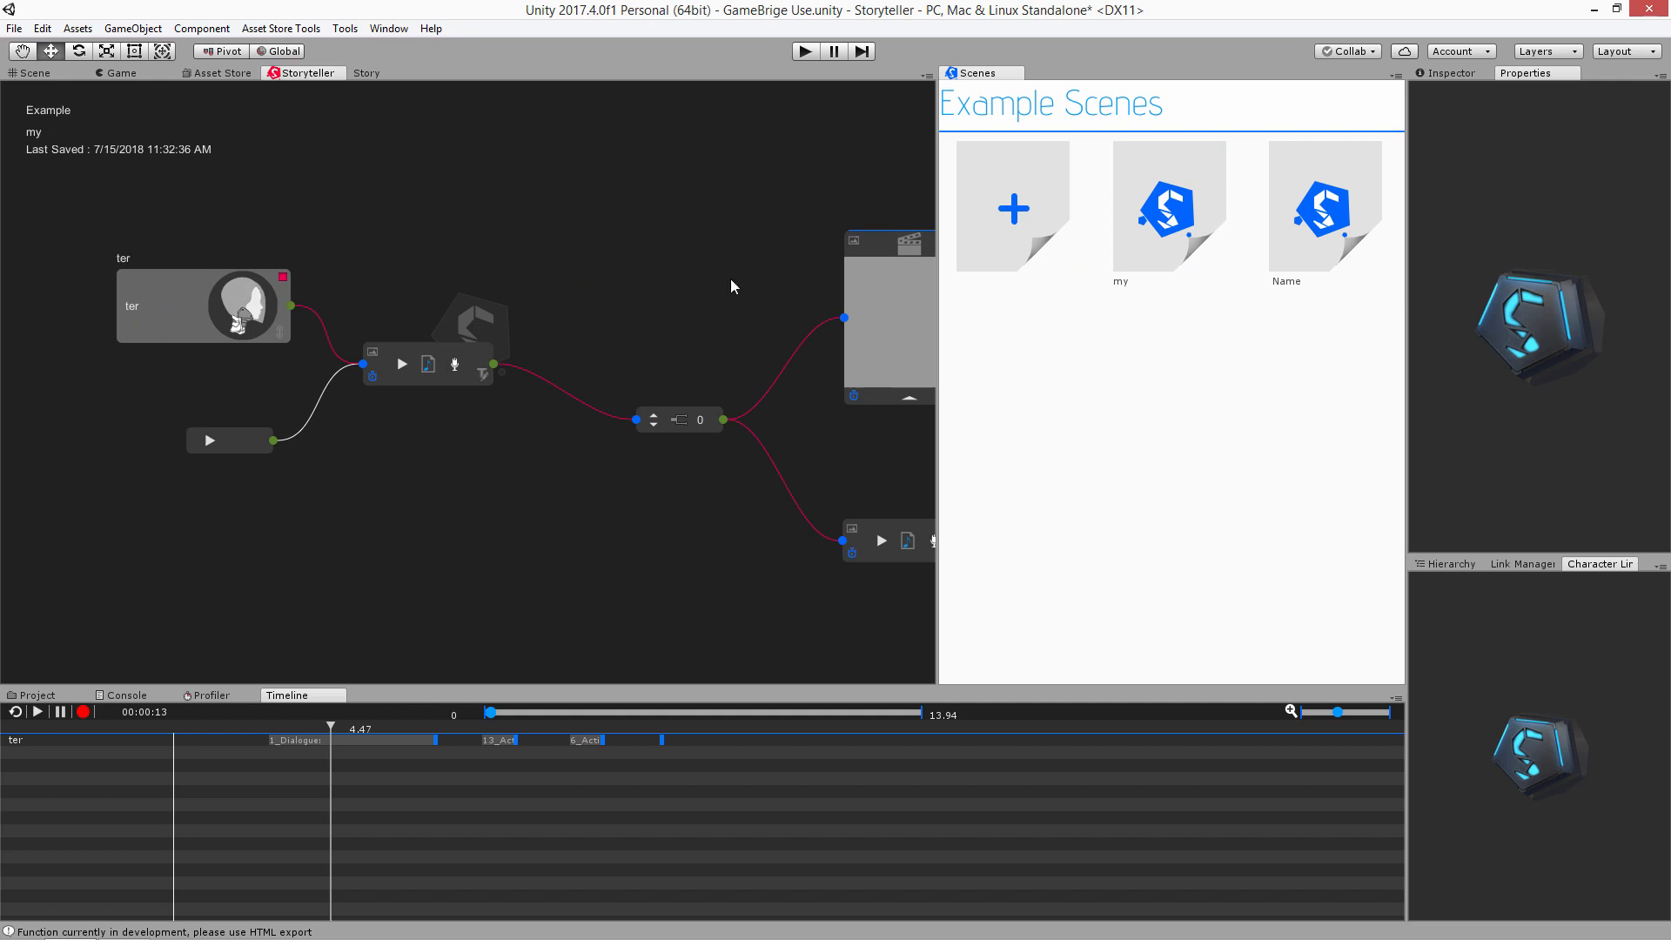
left_click(1314, 238)
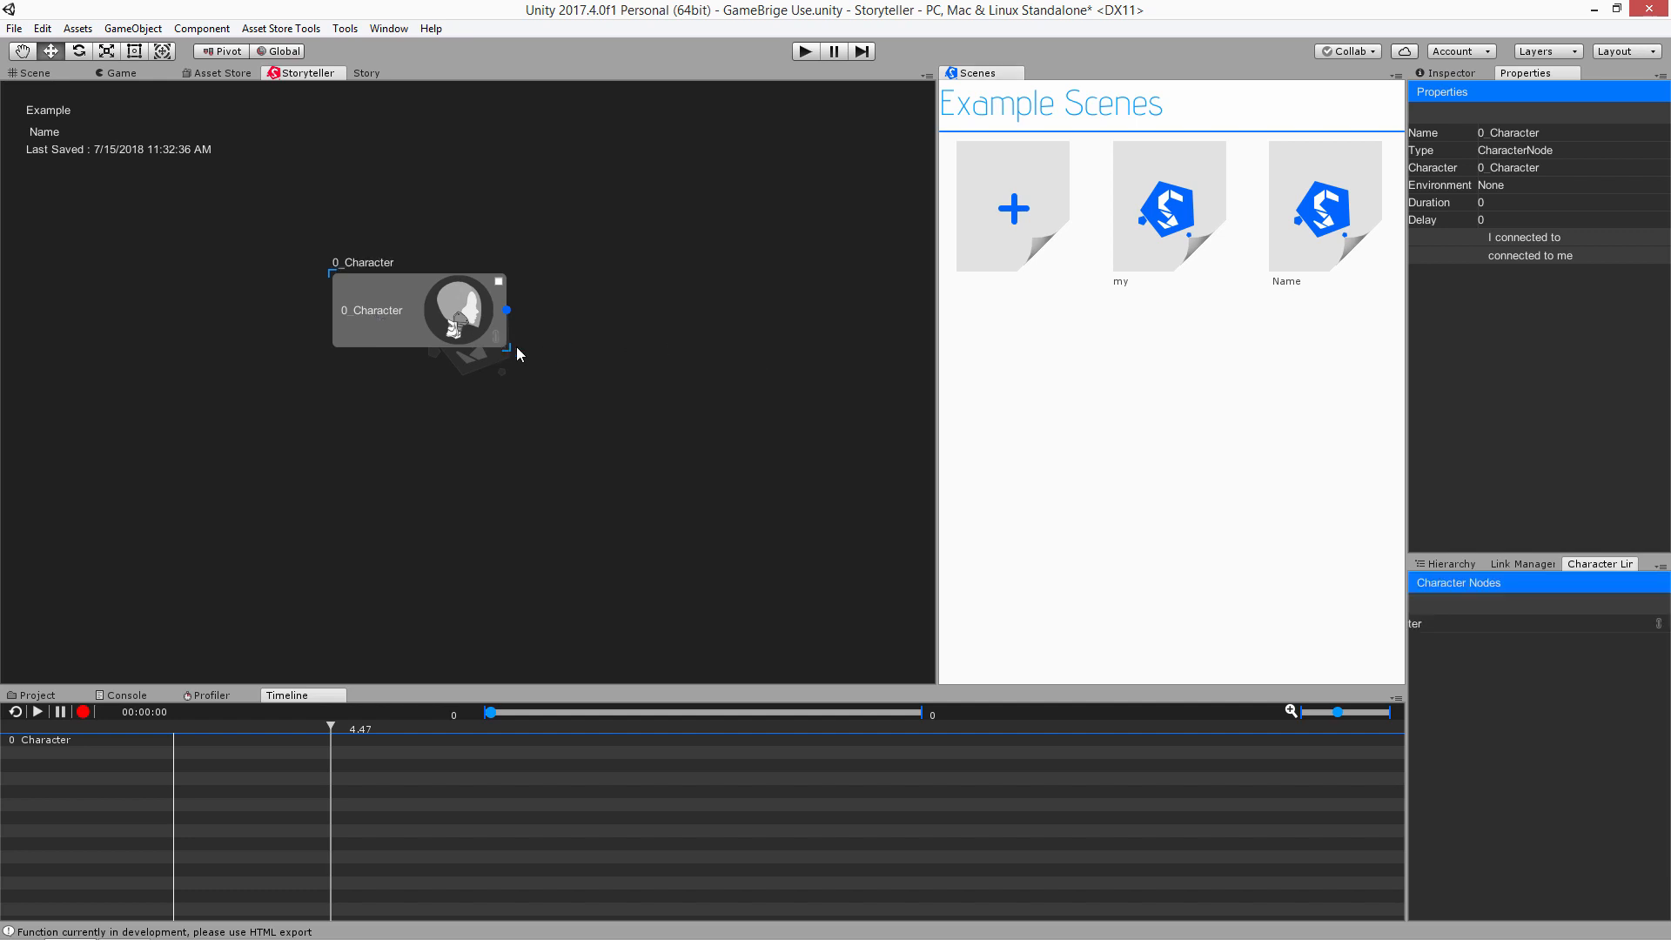
Link the new character node in the Name scene to the existing ter character and compare it with the my scene
left_click(1658, 624)
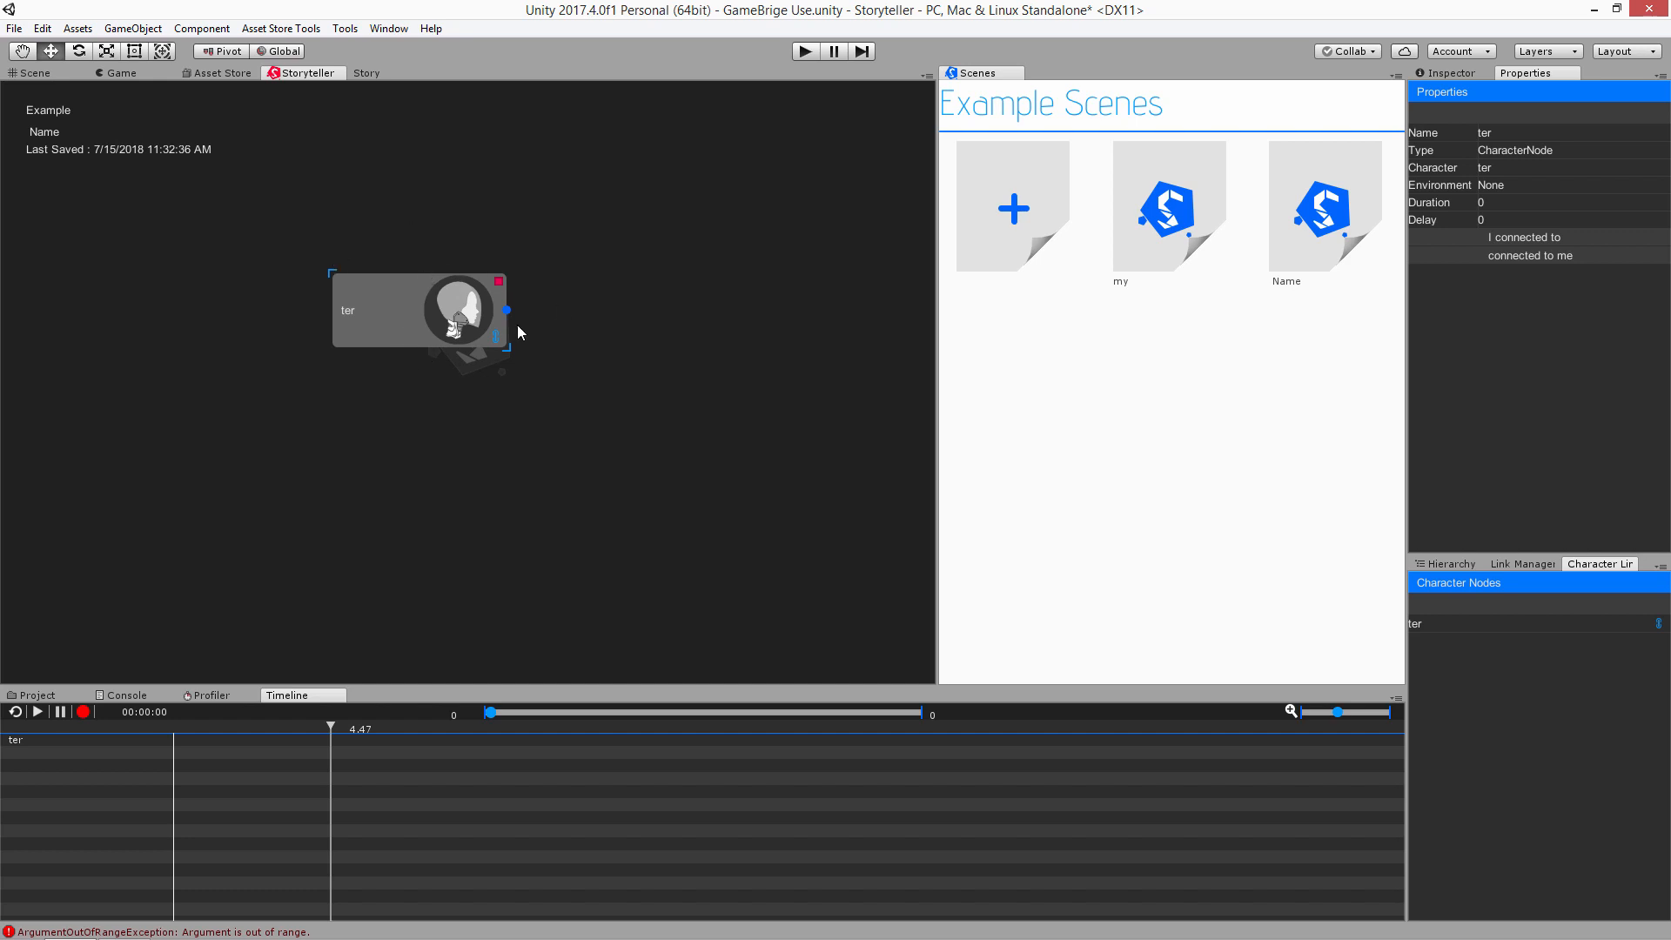
left_click(1154, 241)
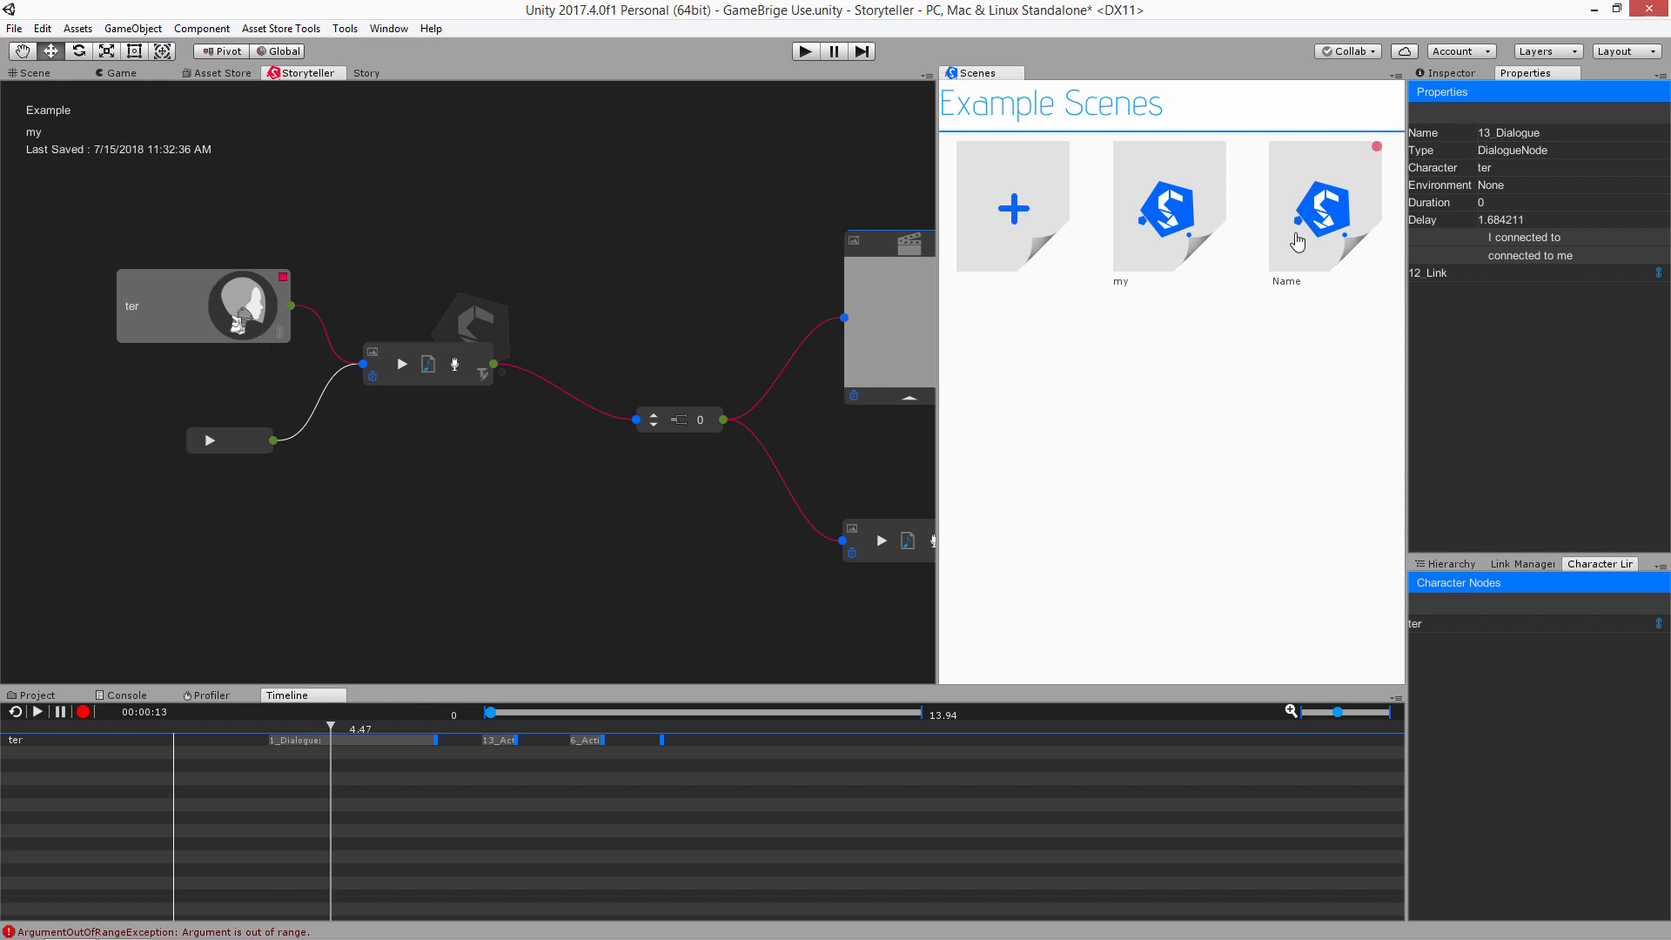
left_click(1298, 242)
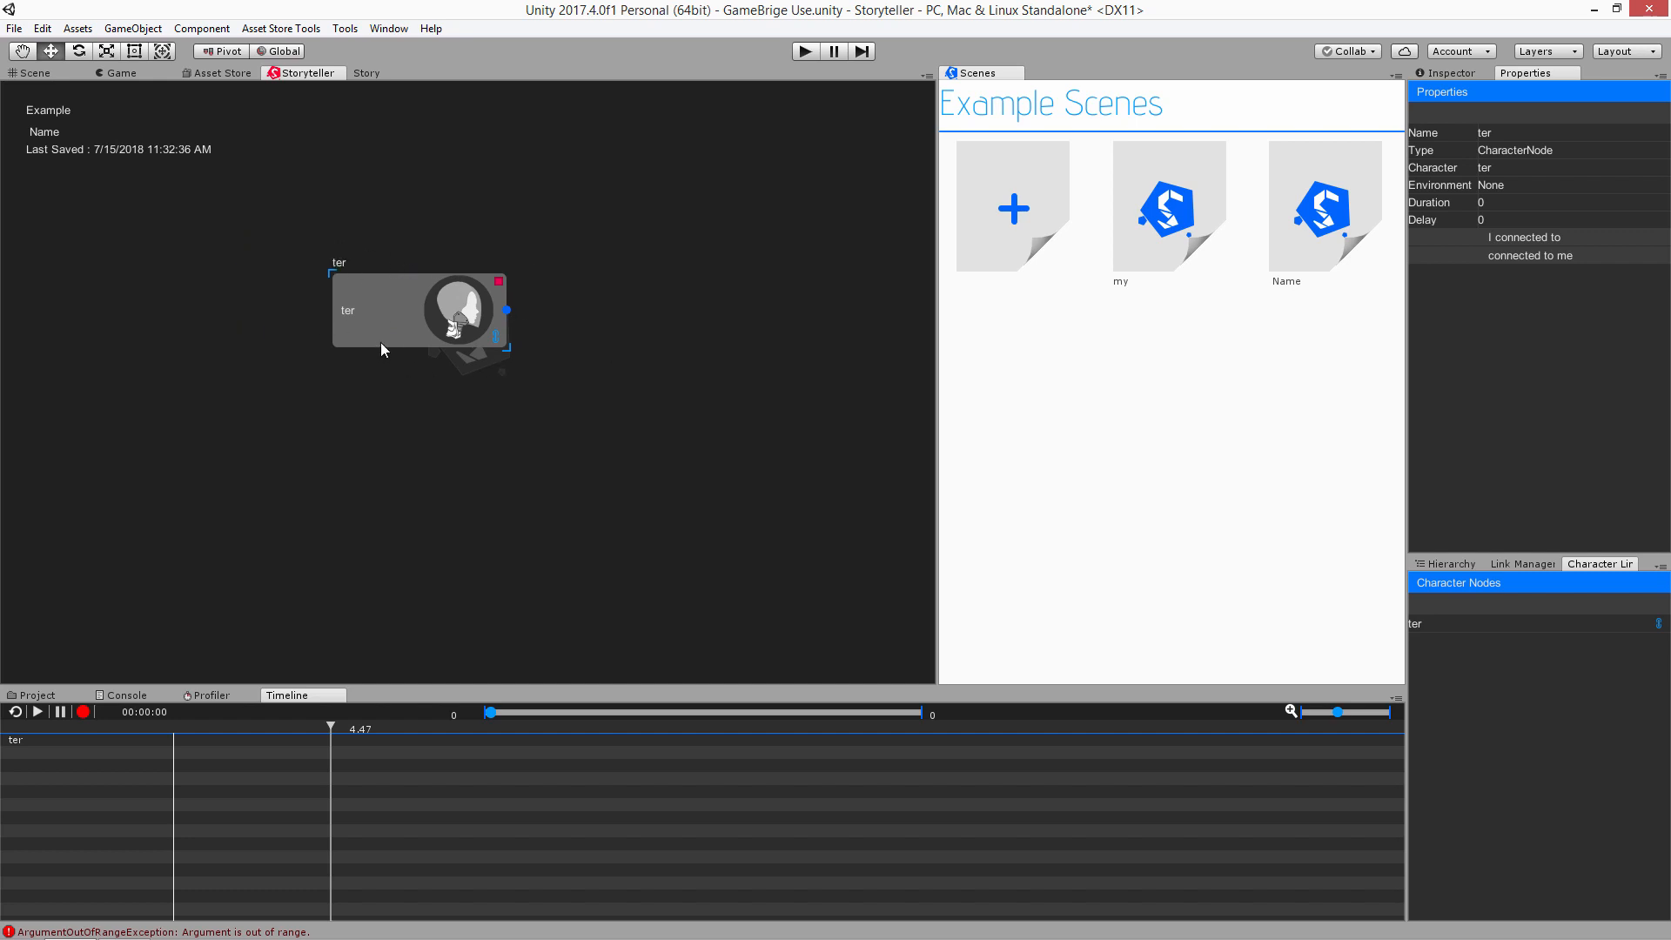
Try to assign the 2rb2 picture to the linked ter node in the Name scene
left_click_drag(384, 325, 327, 364)
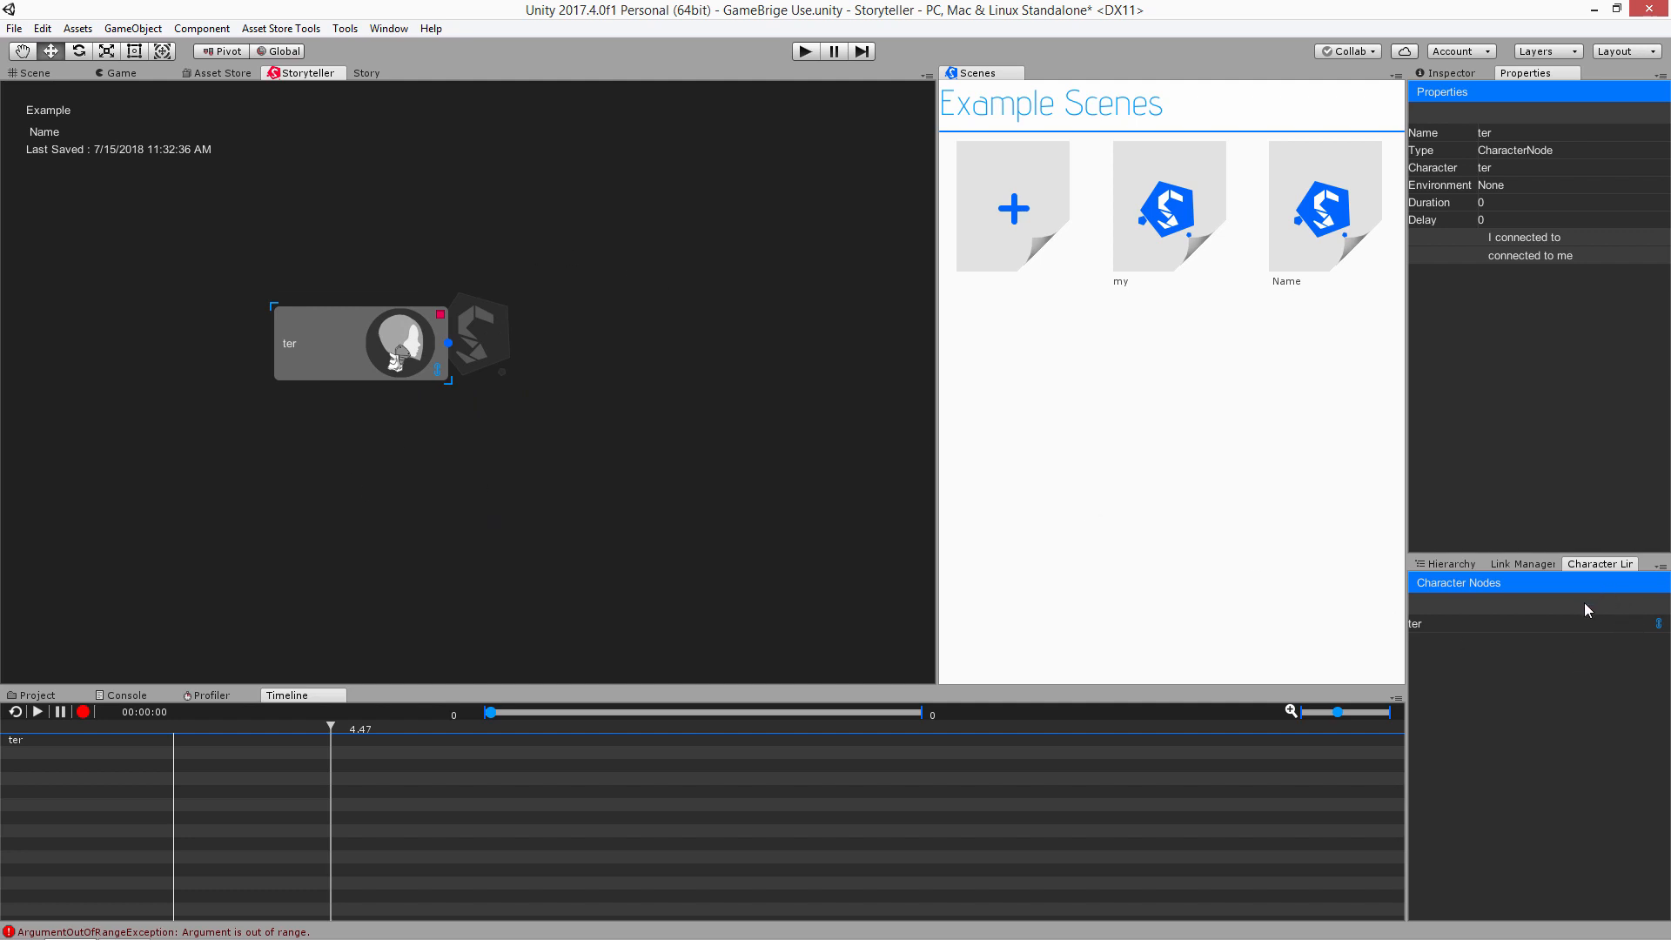
left_click_drag(449, 346, 581, 266)
left_click(401, 357)
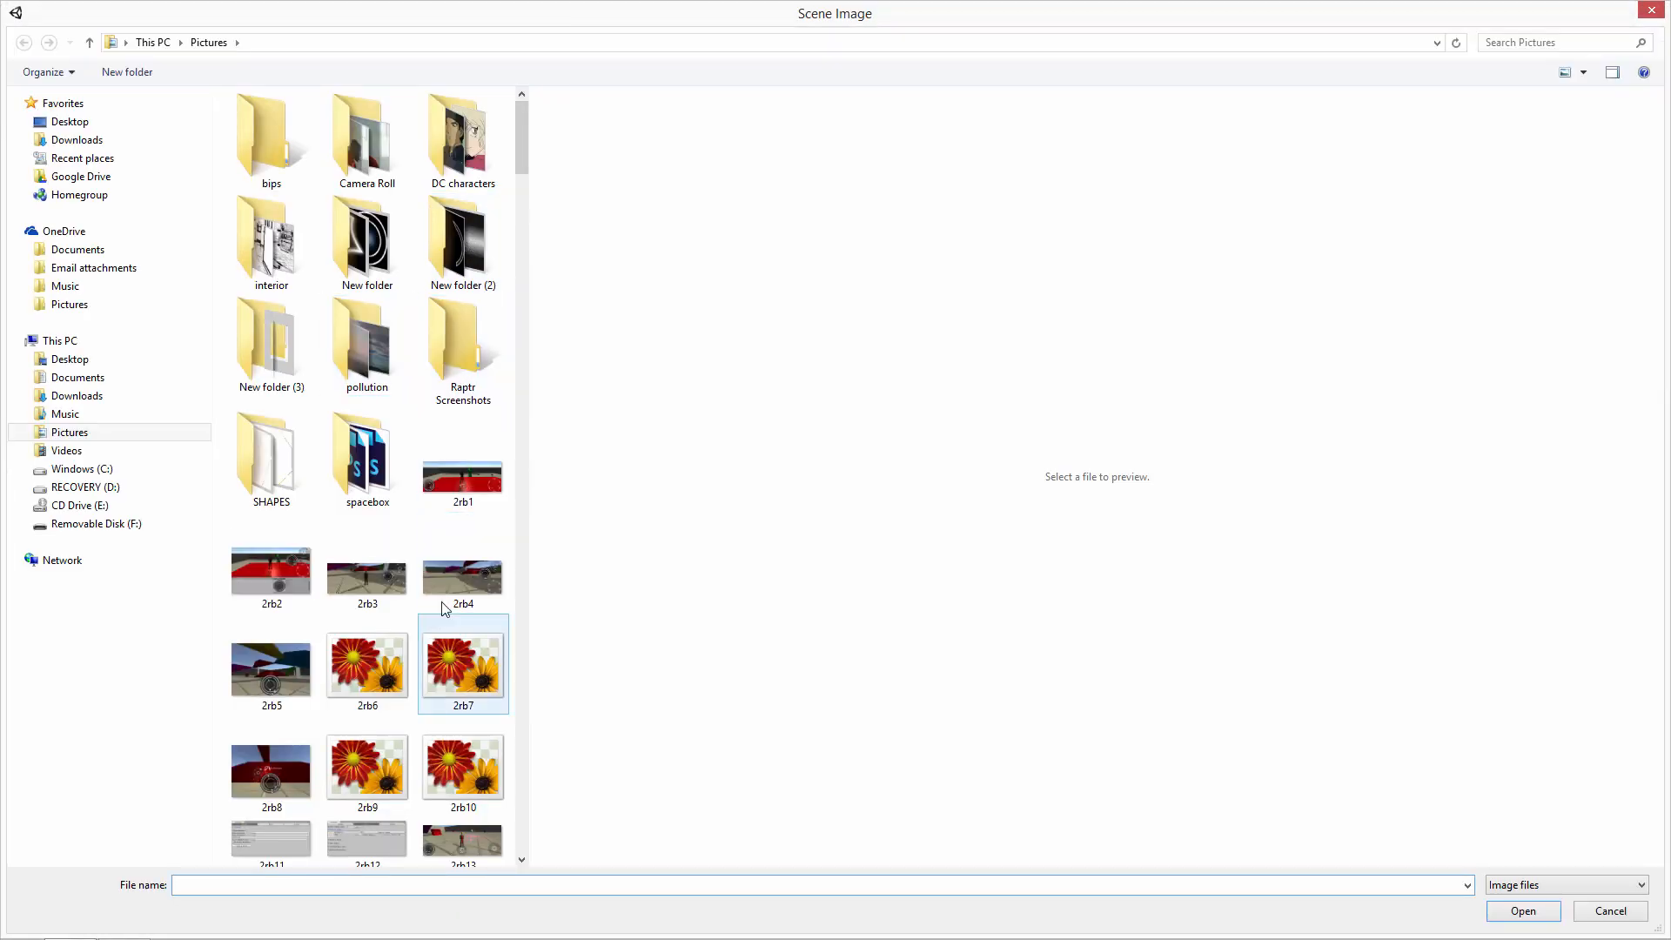
double_click(279, 572)
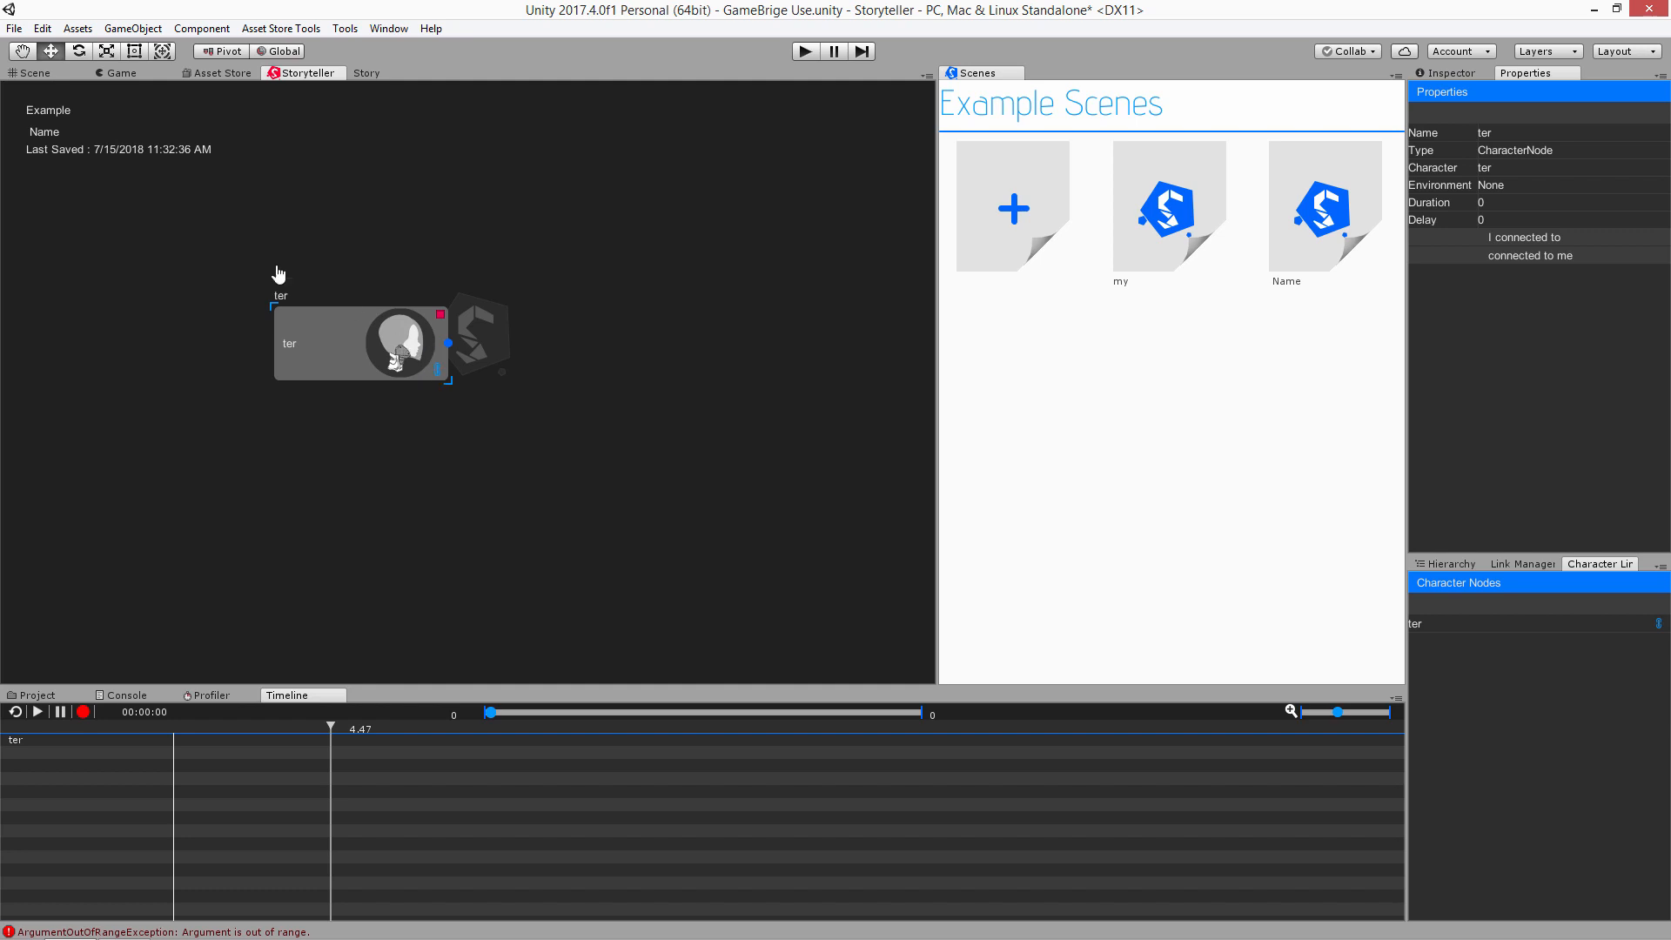
Try to assign the 2rb7 picture to the linked ter node in the Name scene
left_click_drag(337, 371, 306, 392)
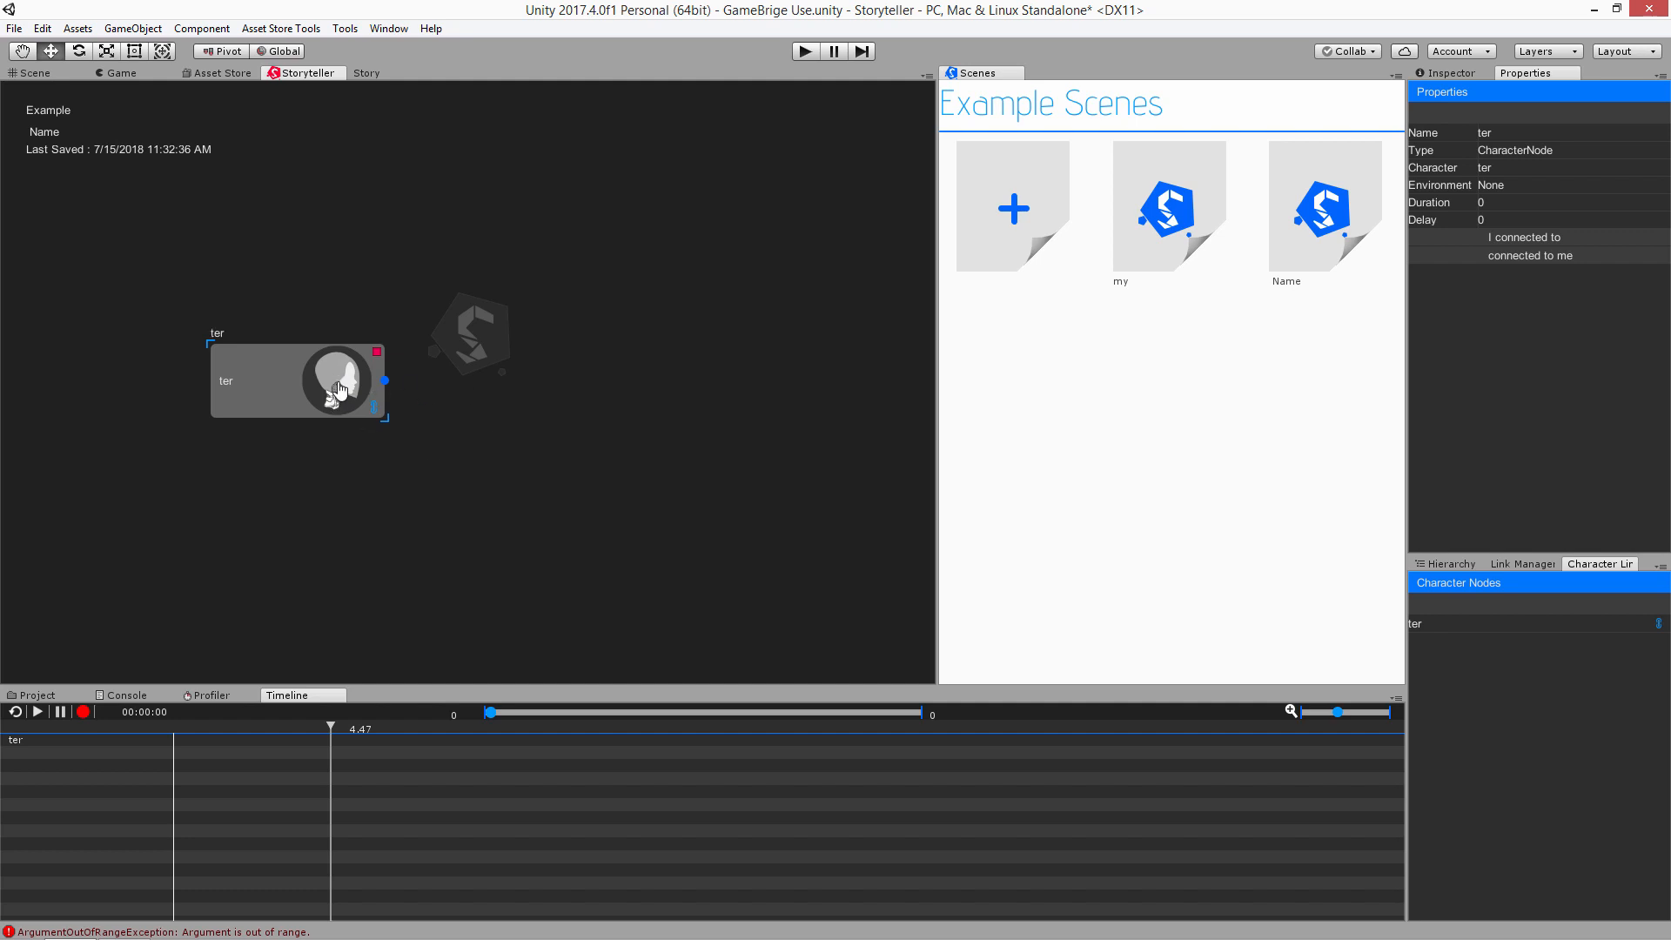
left_click(338, 392)
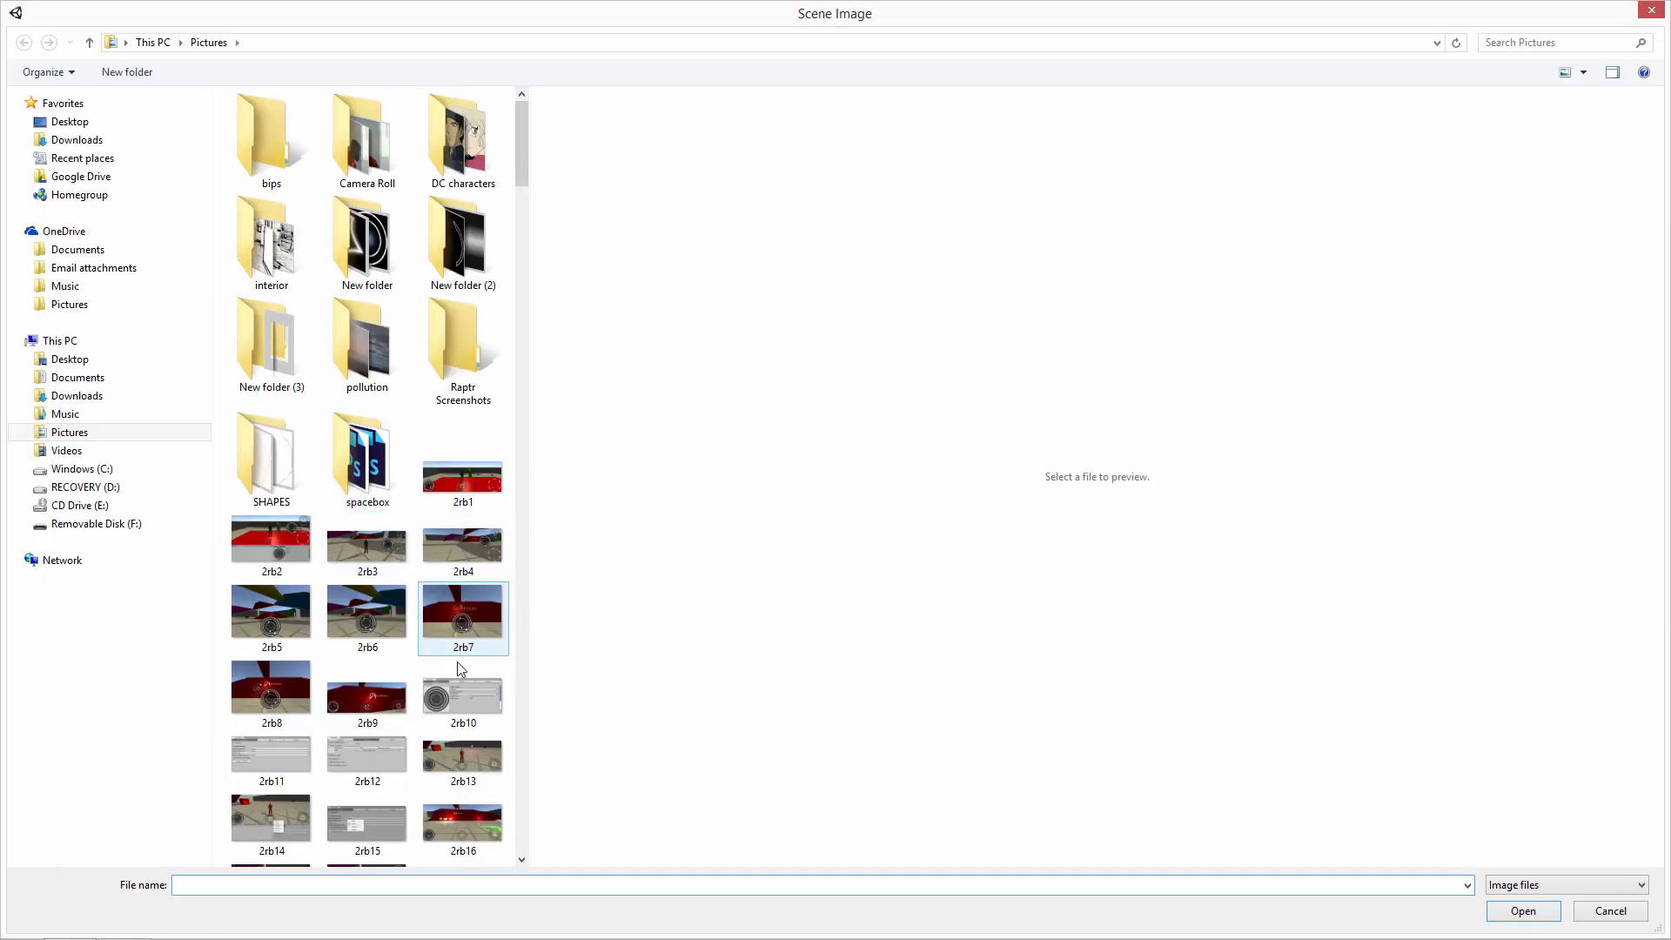
double_click(457, 624)
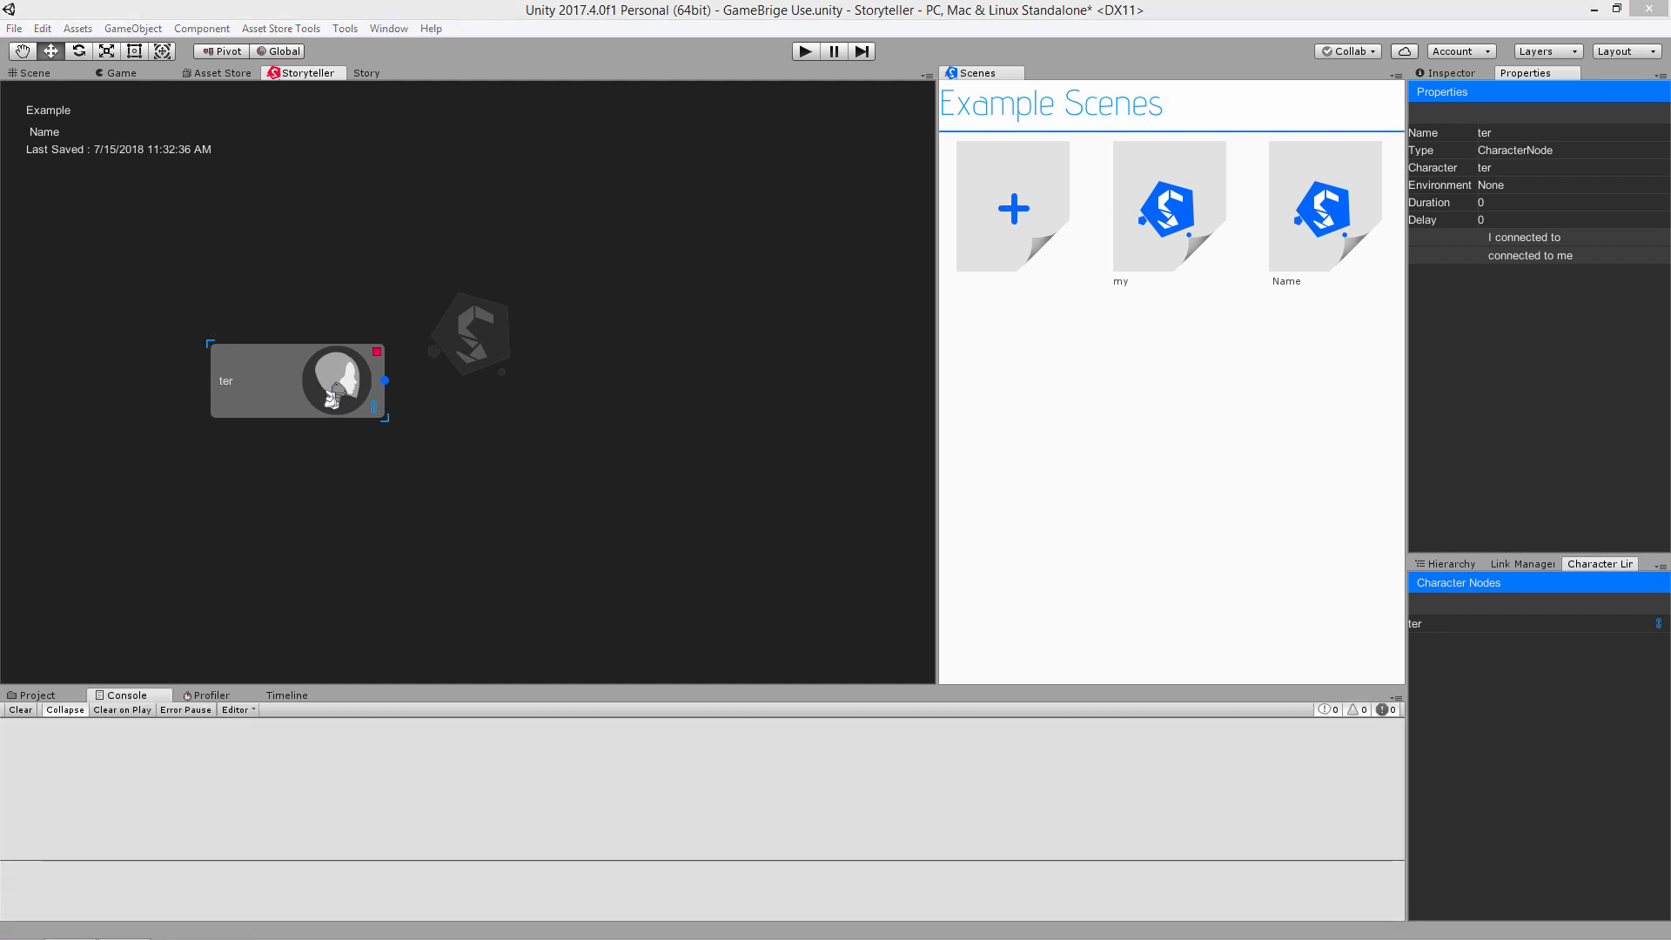
left_click(486, 422)
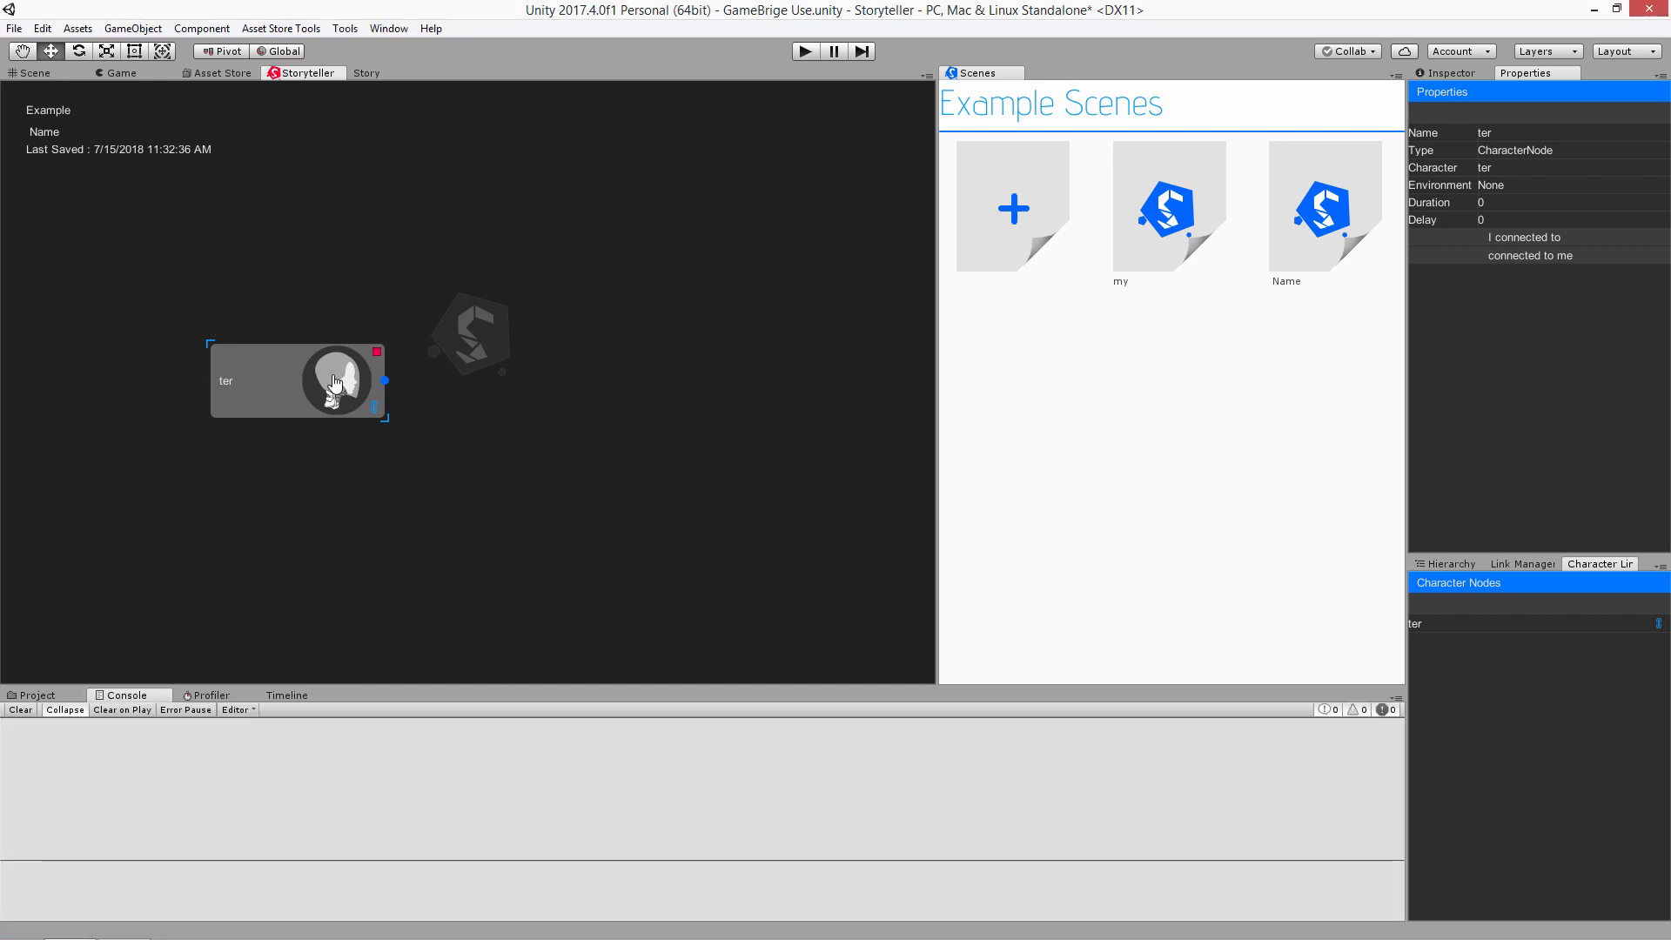
left_click(336, 387)
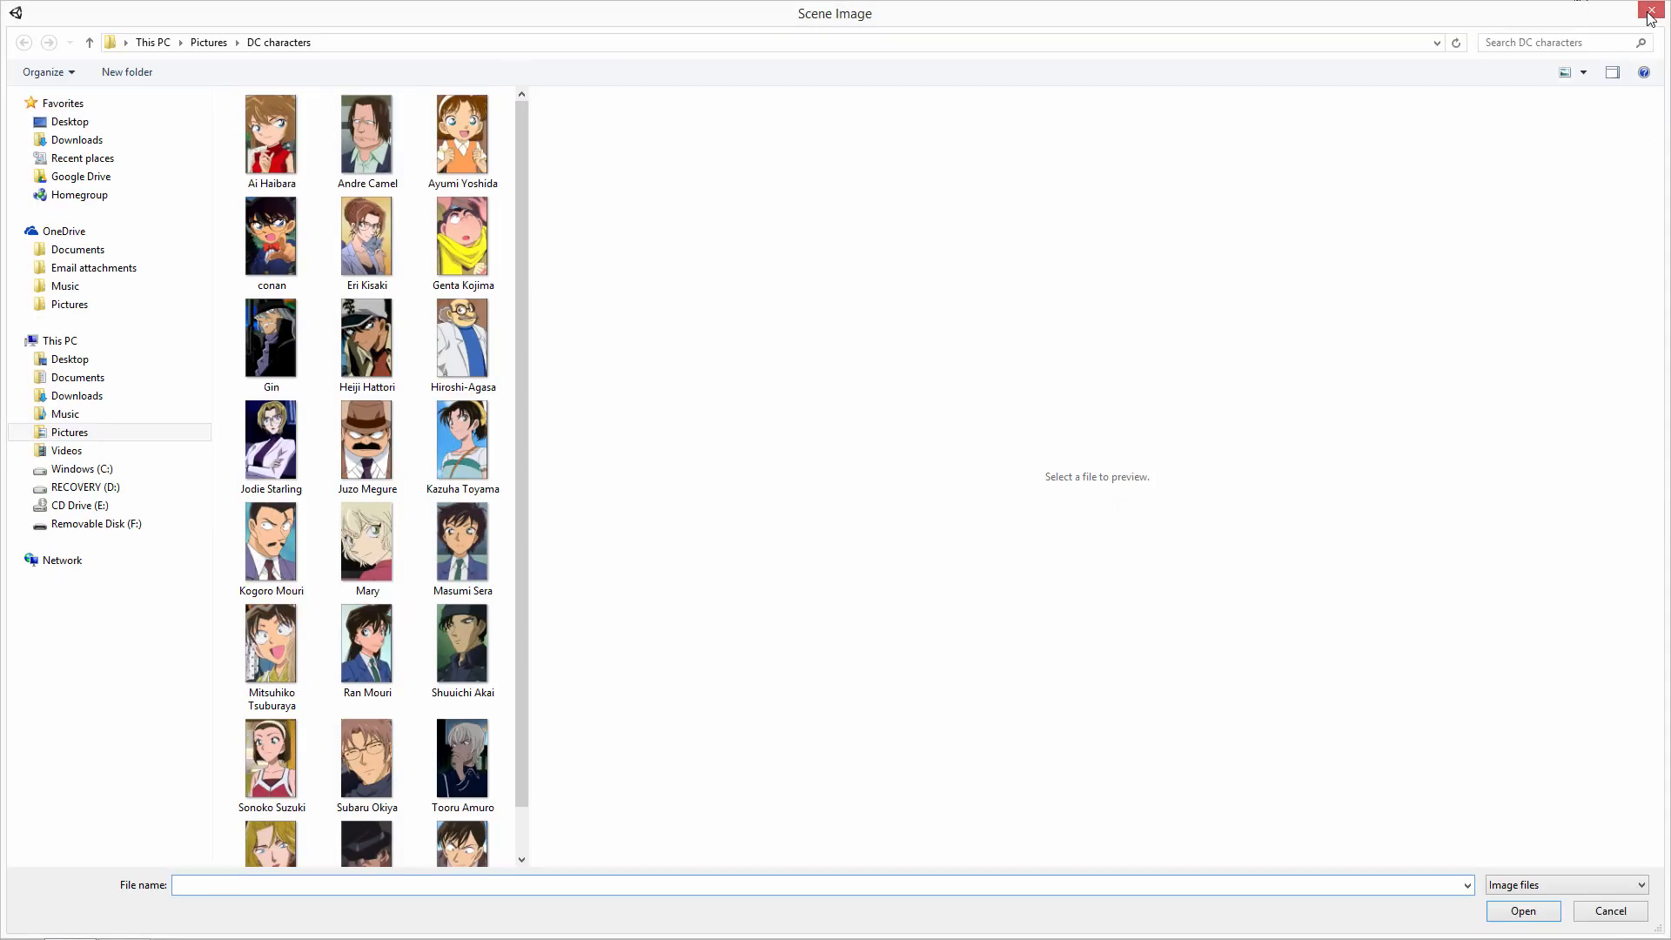
left_click(1650, 11)
mouse_move(359, 373)
left_mouse_down()
mouse_move(540, 357)
mouse_move(371, 383)
left_mouse_up()
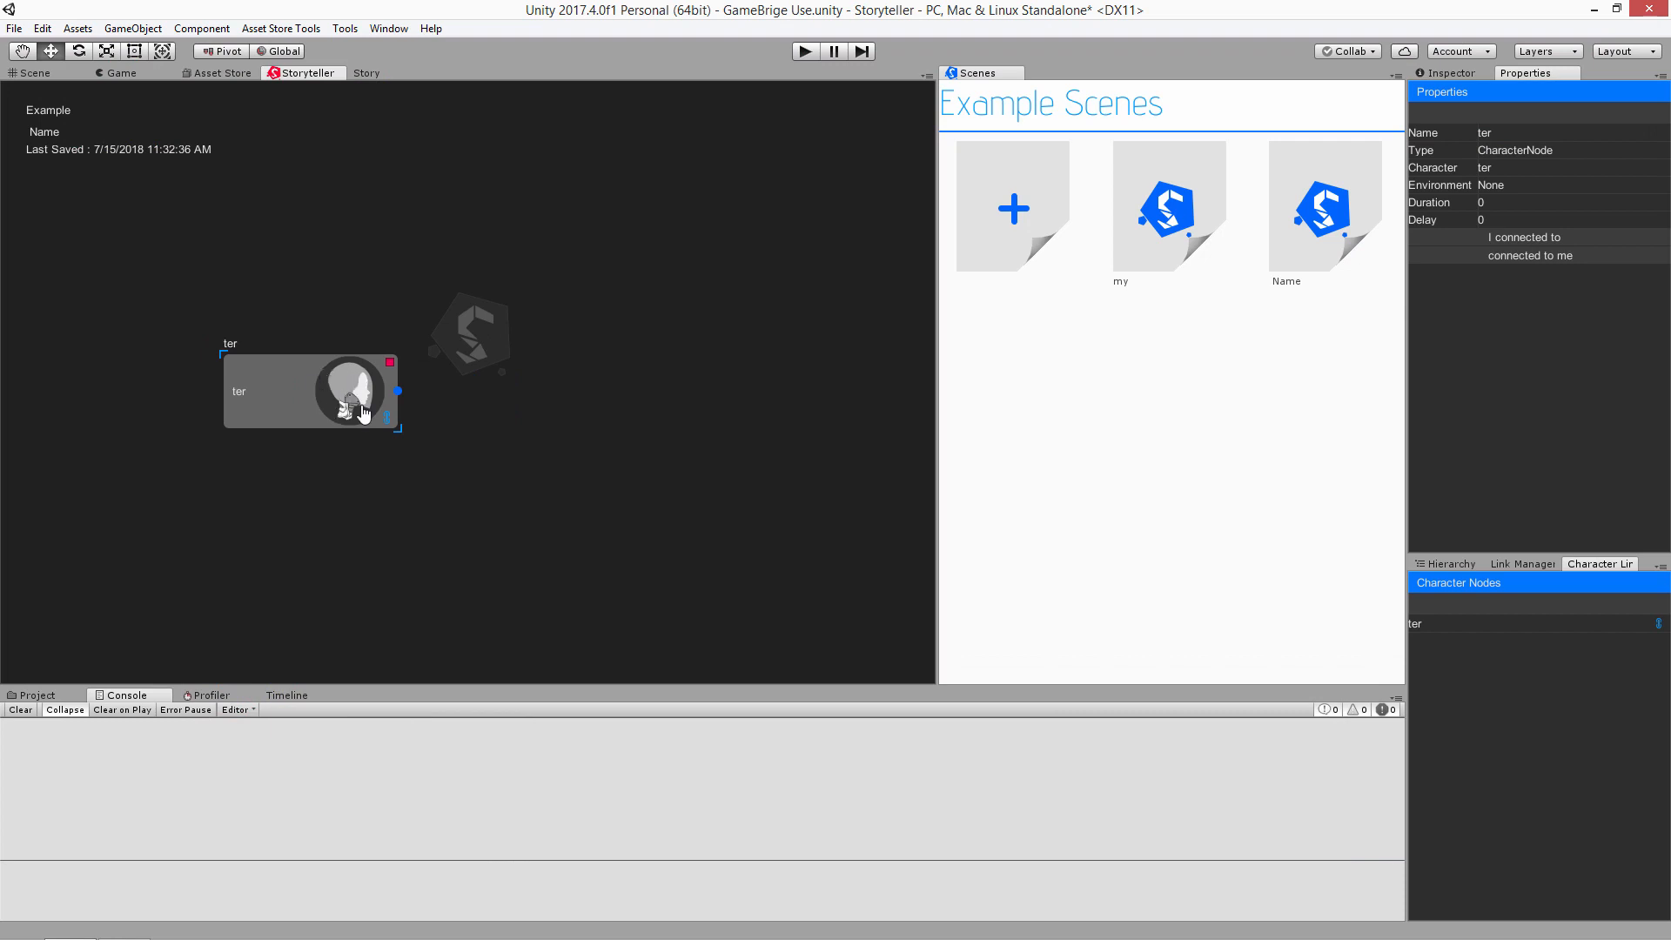
Assign the 2rb3 picture from the Pictures folder to the original ter character node in the my scene
left_click(1158, 219)
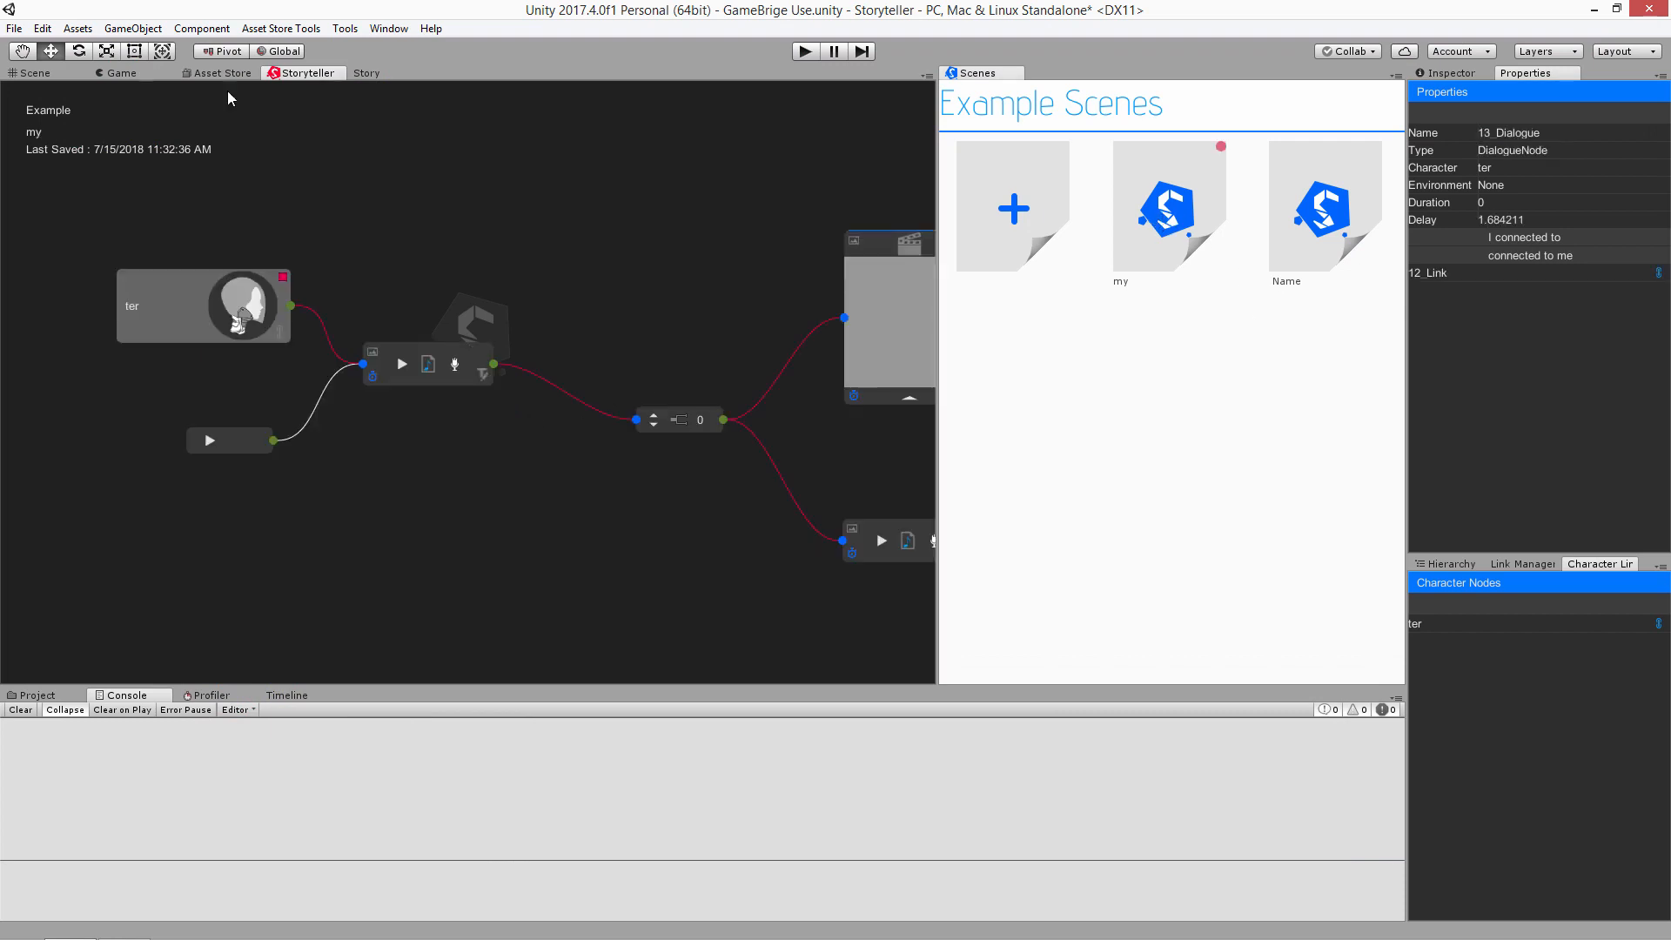
left_click(250, 311)
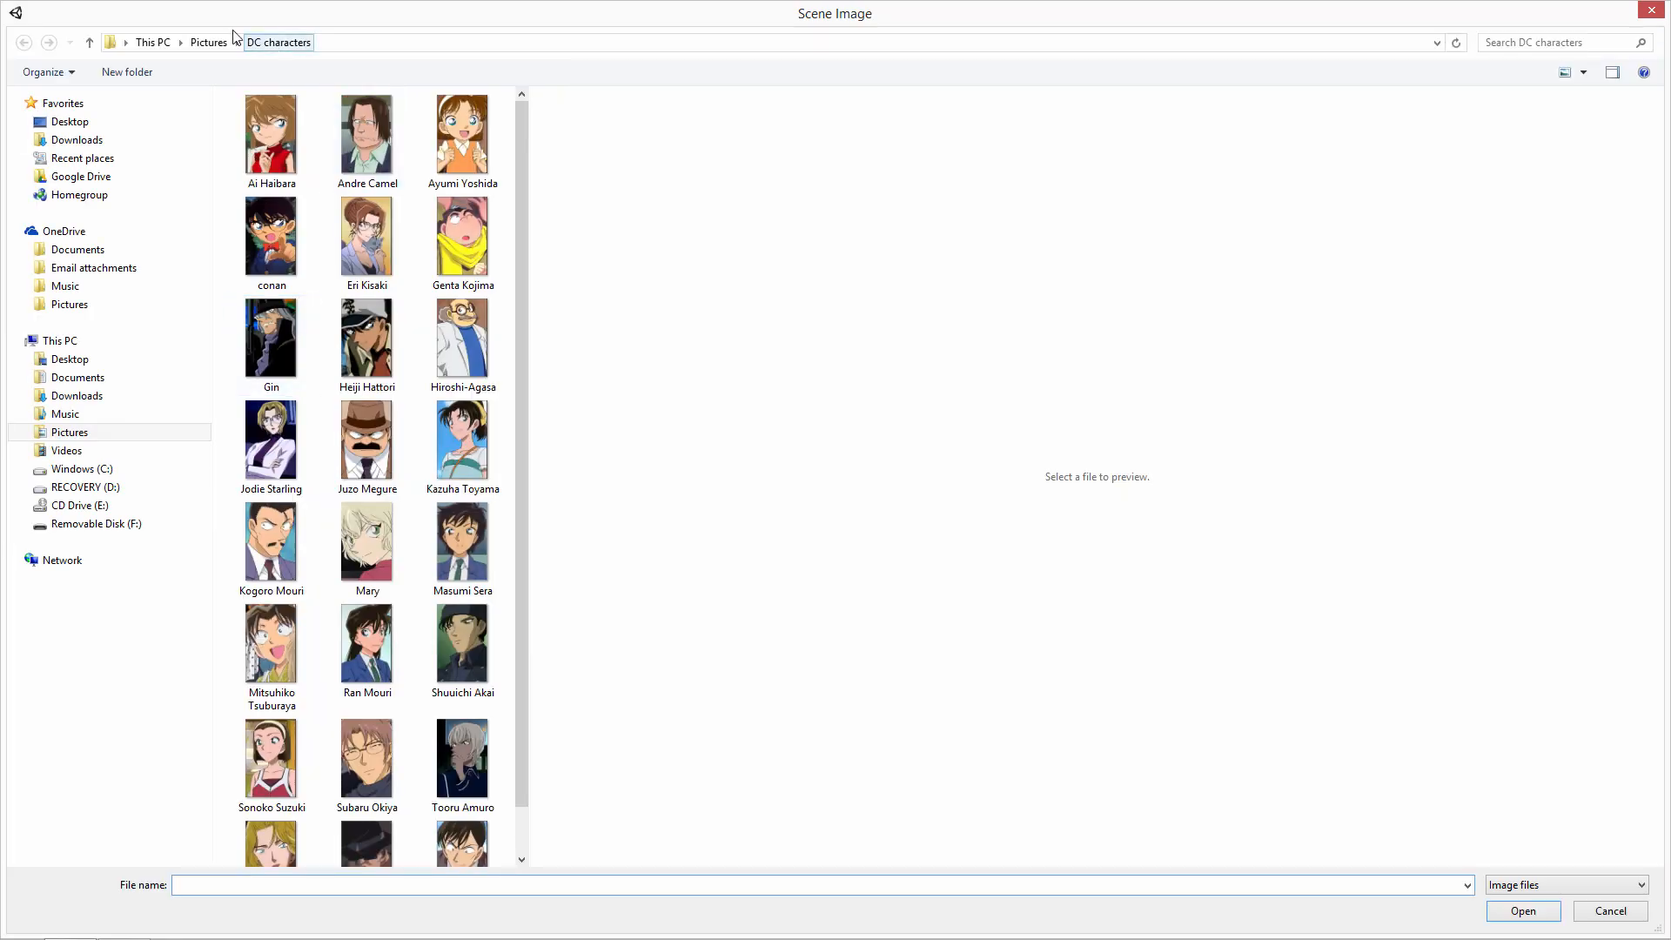
left_click(209, 43)
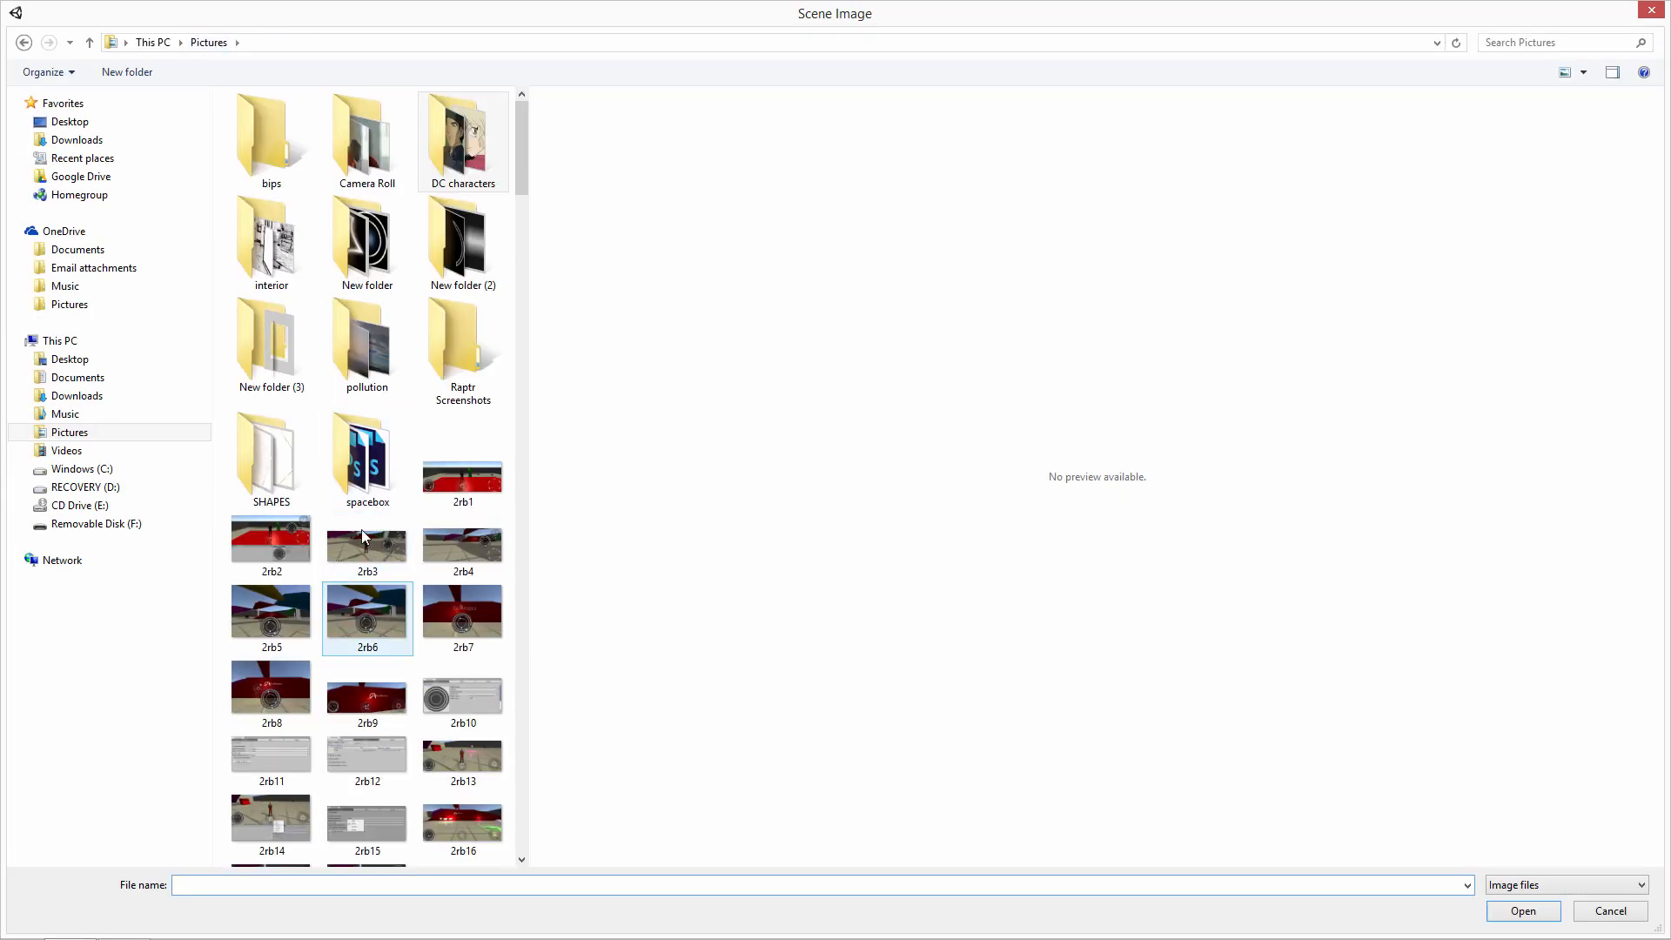
double_click(364, 536)
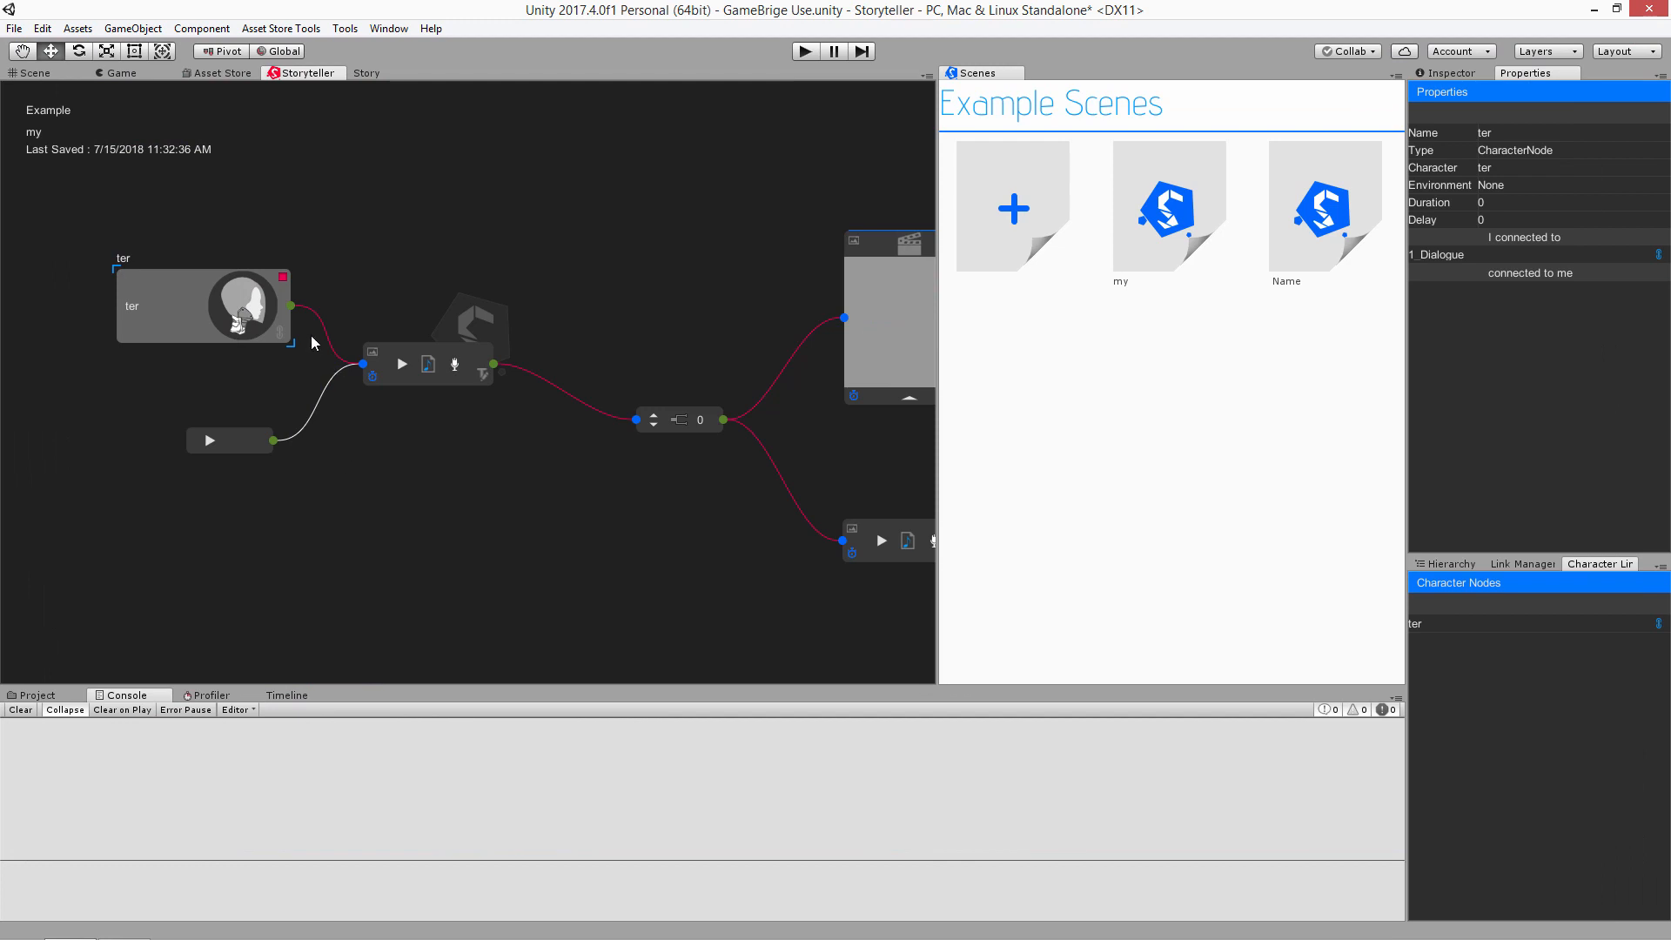
left_click_drag(262, 318, 283, 321)
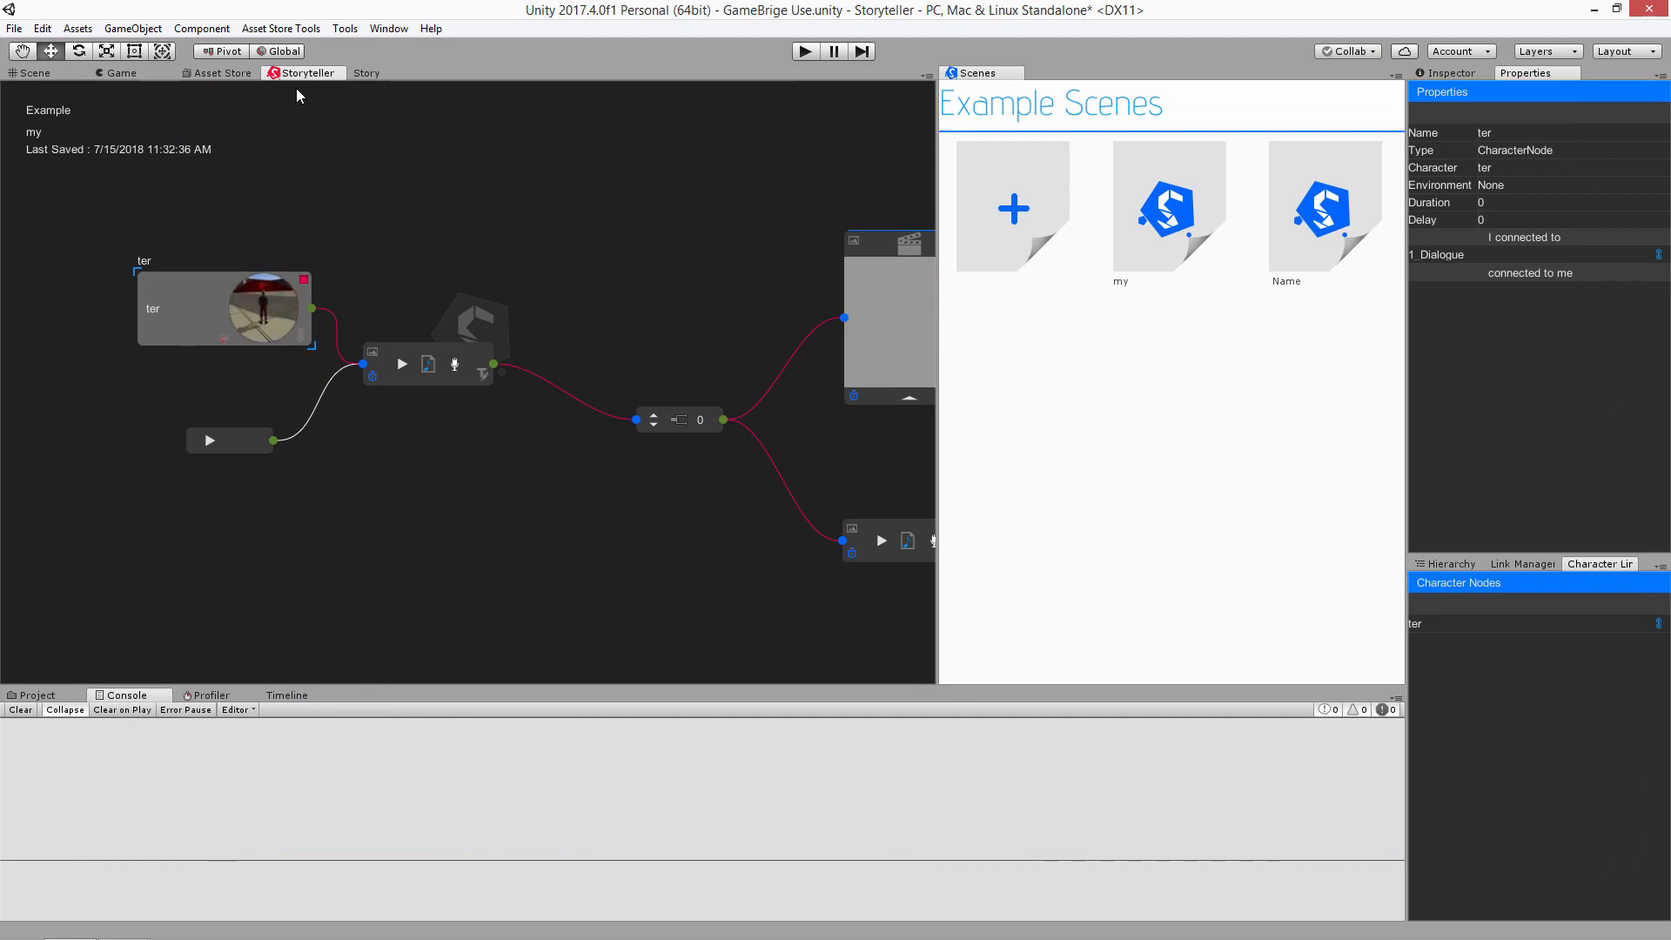
Check the ter character's picture on its node in the Name scene and in its Story character profile
left_click(1271, 246)
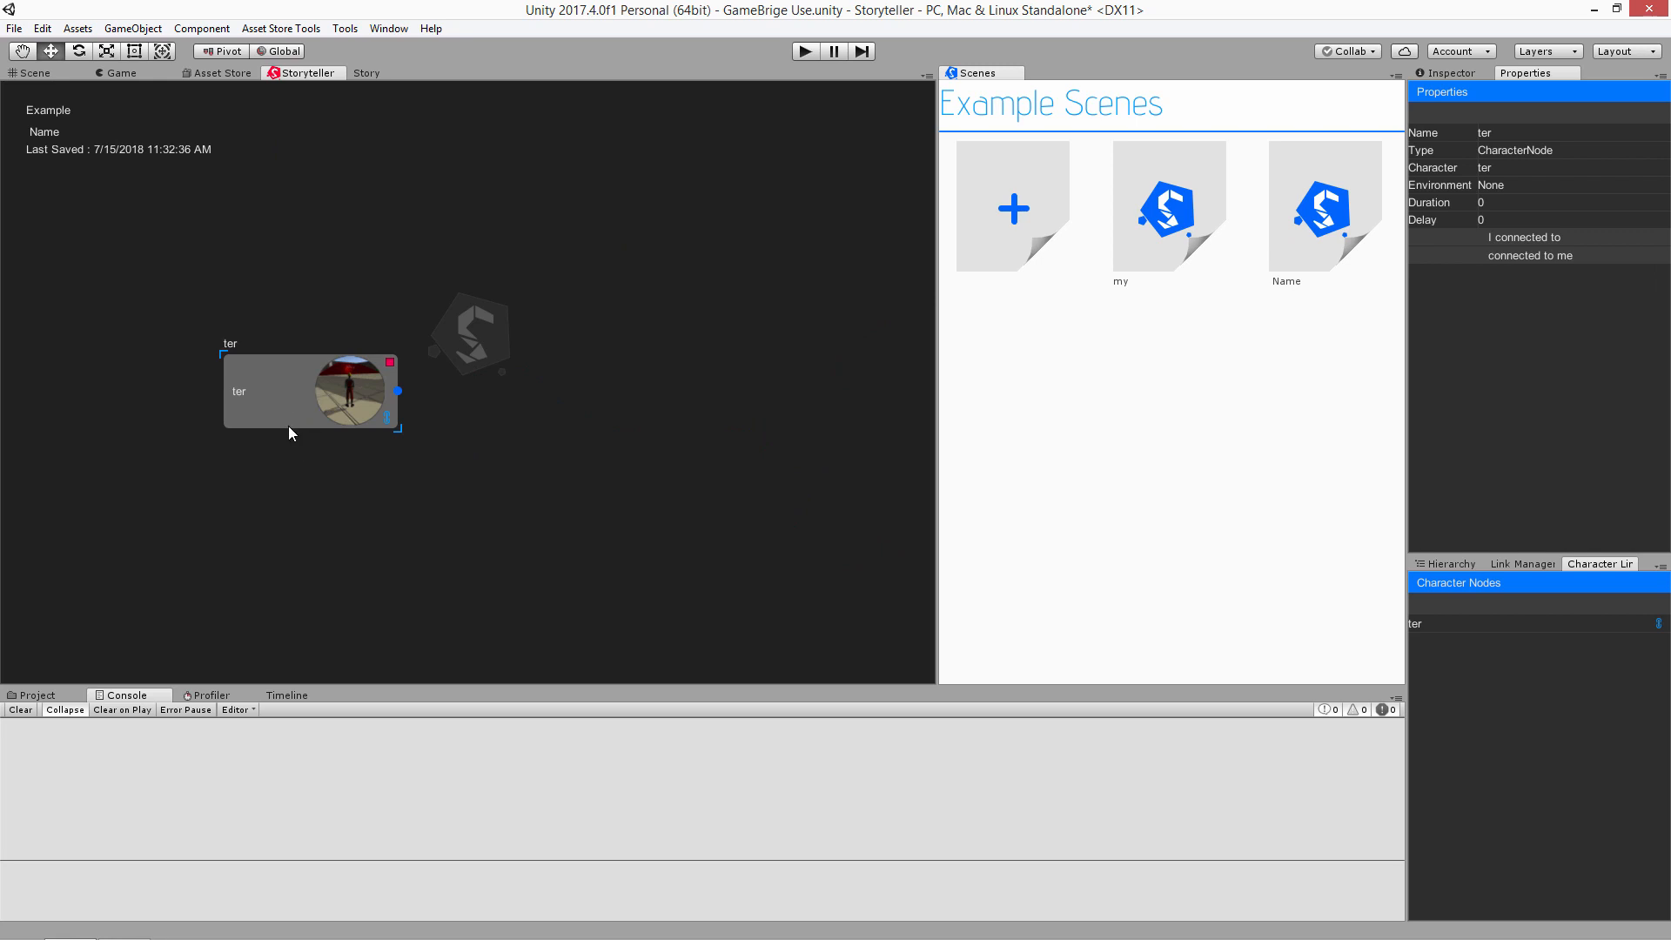
left_click_drag(279, 408, 244, 373)
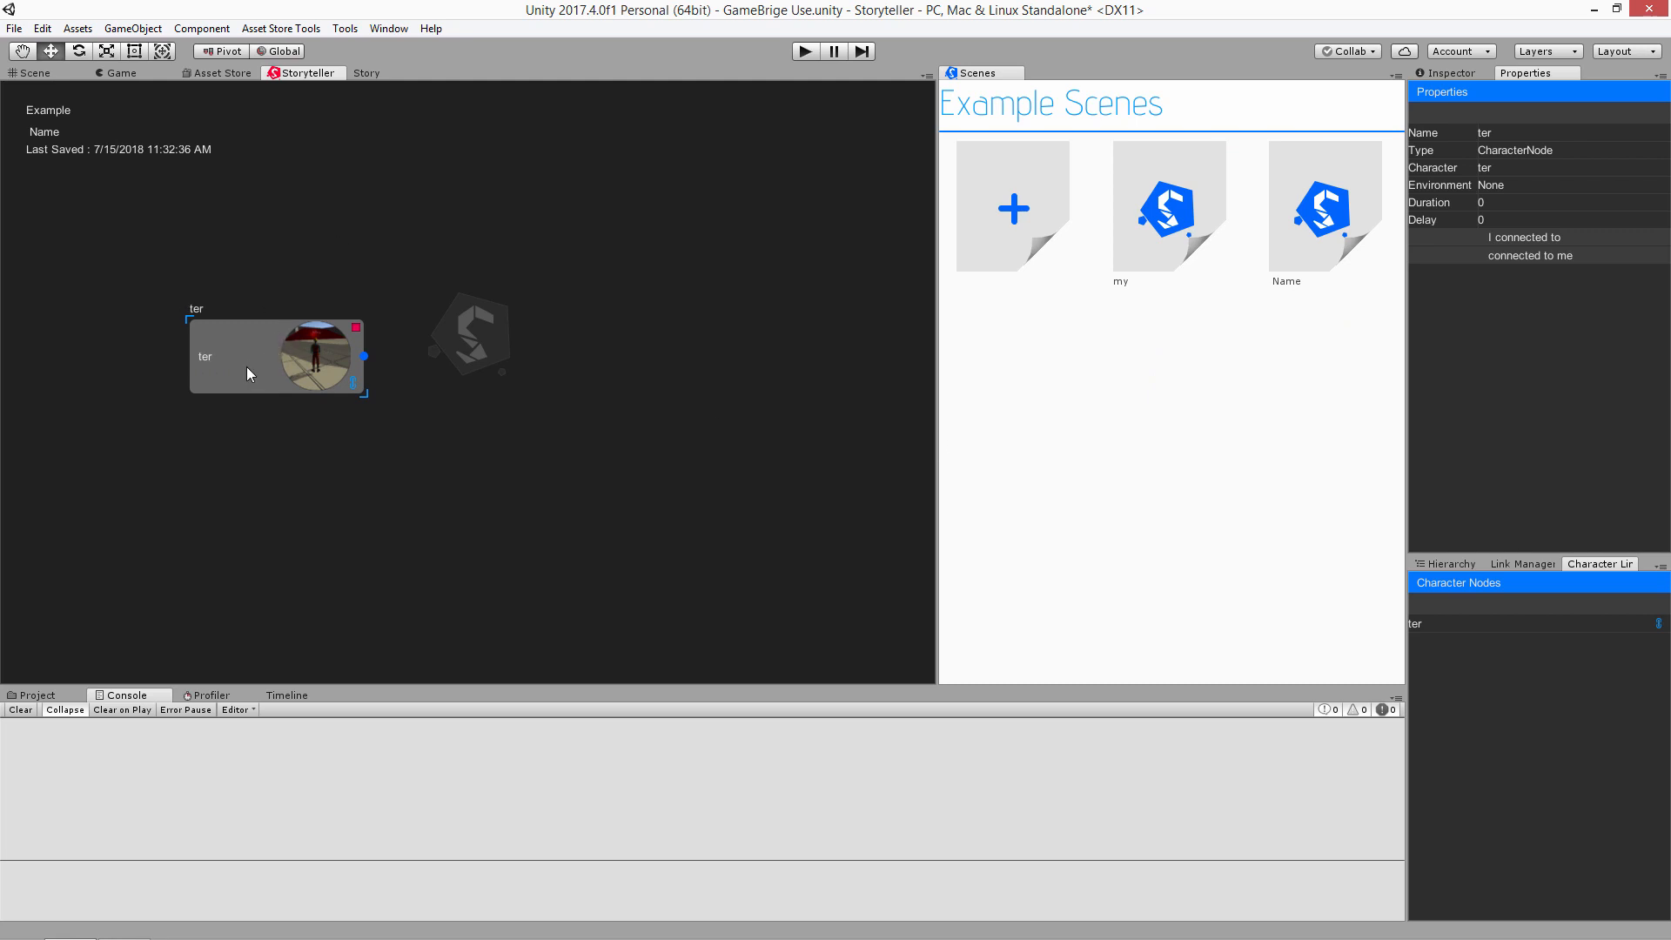
left_click(378, 75)
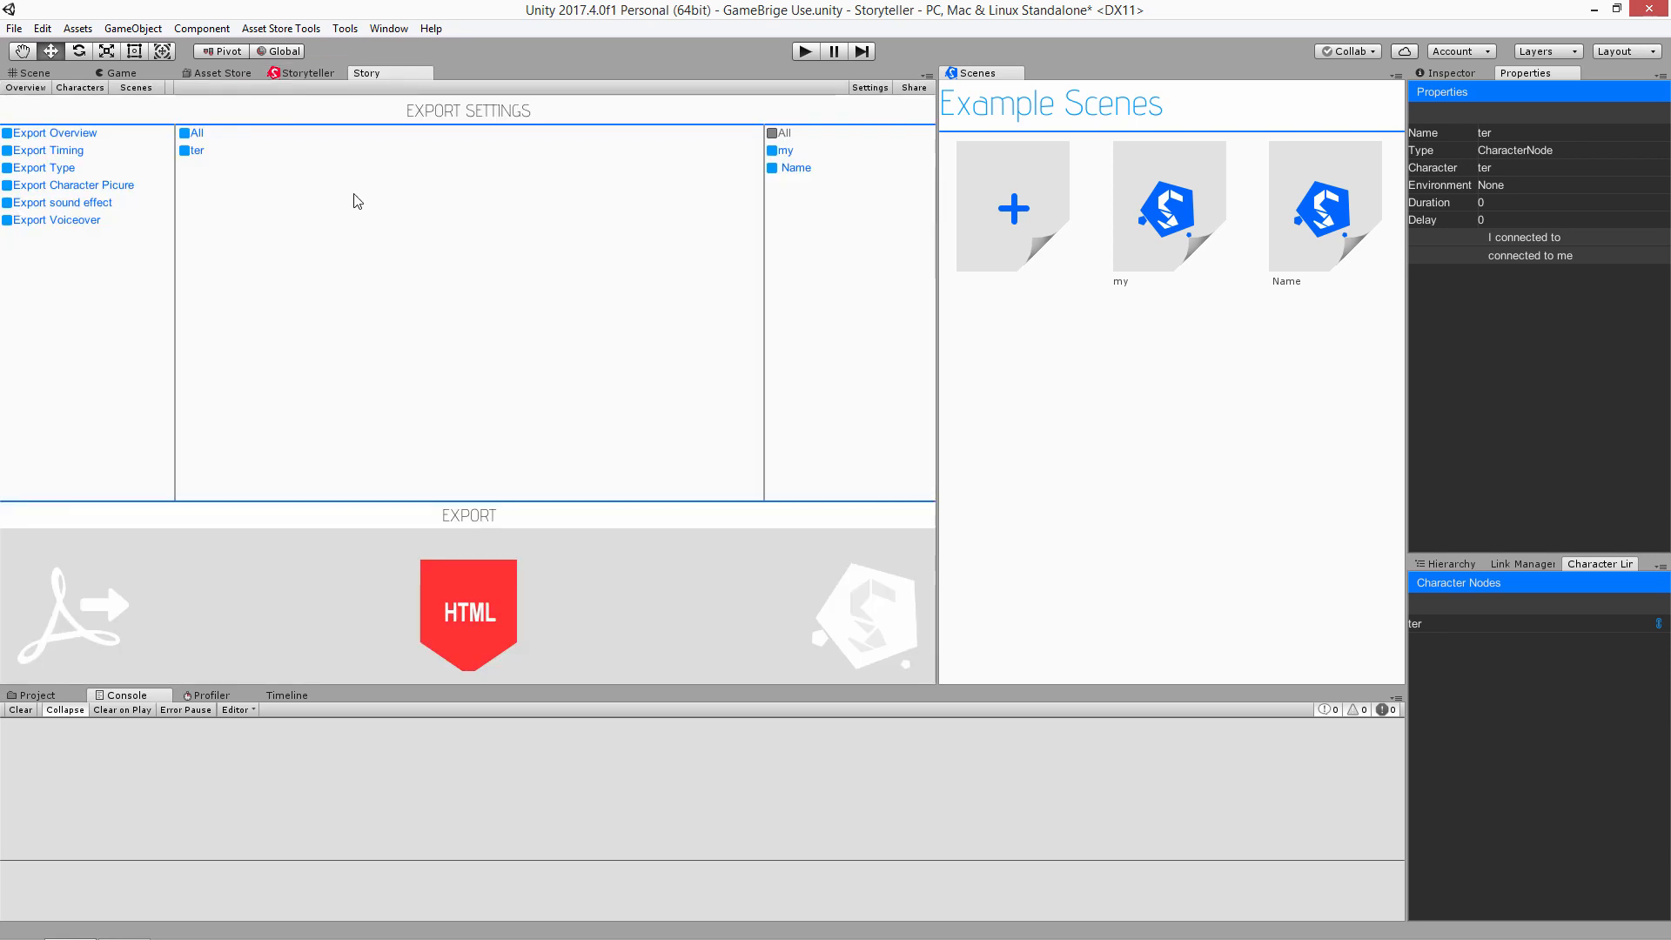
left_click(80, 89)
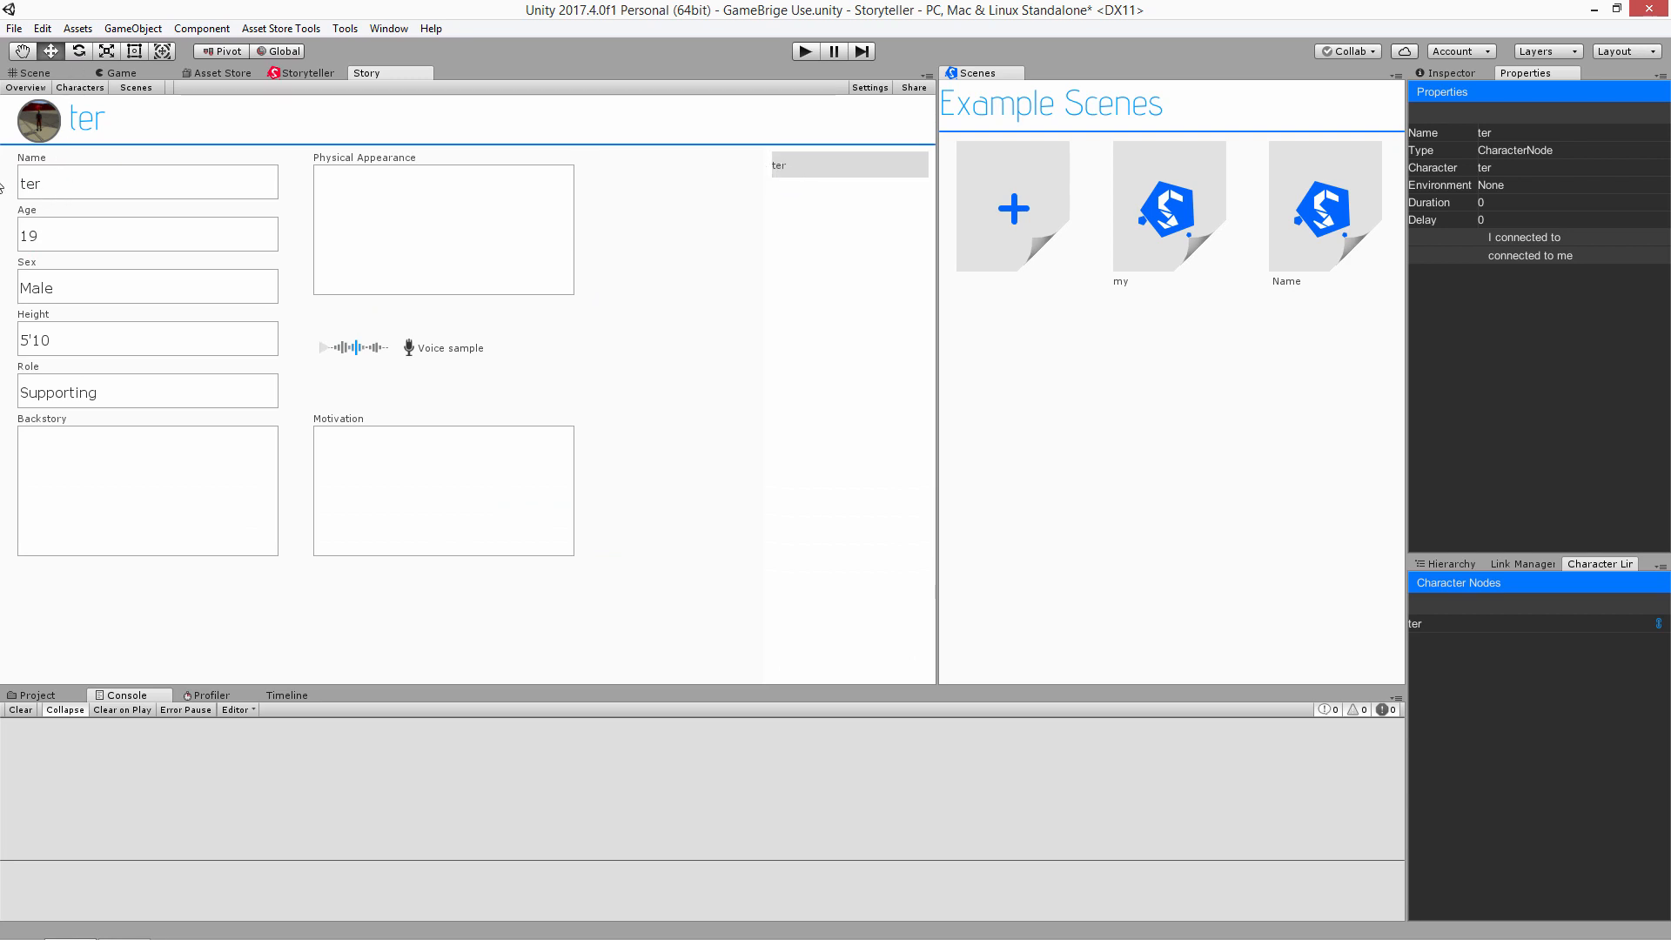
Rename the ter character to tom in its Story profile and check the name in the overview and on the Name scene's node
left_click(49, 184)
key("ctrl+a")
type("tom")
left_click(26, 88)
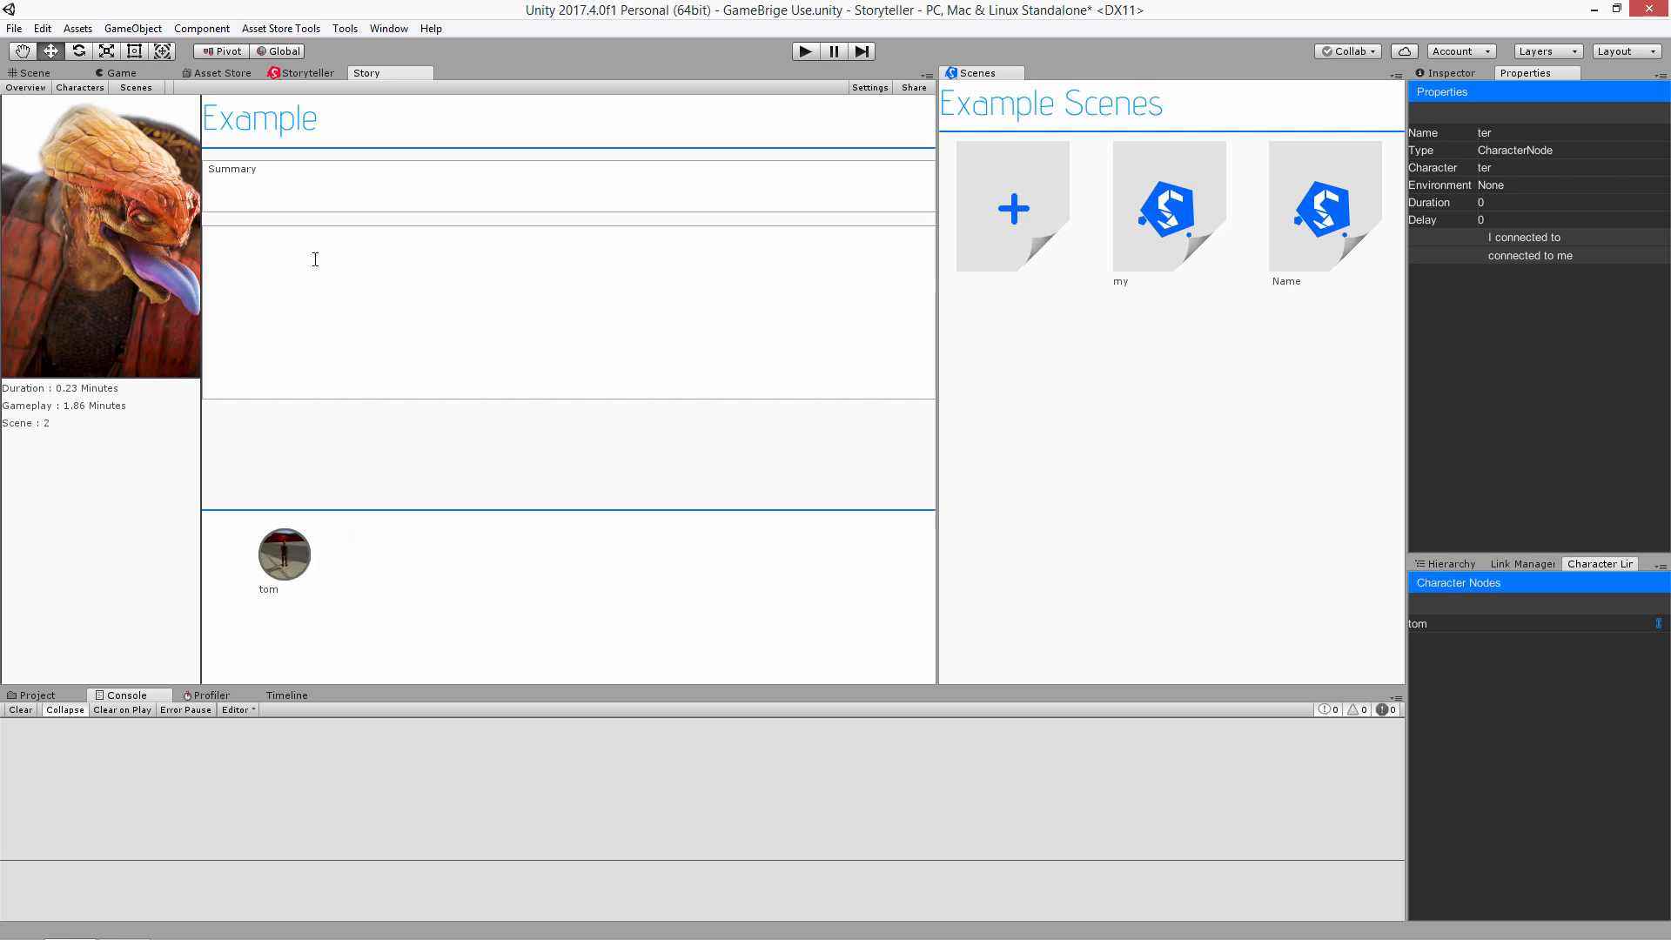
left_click(302, 72)
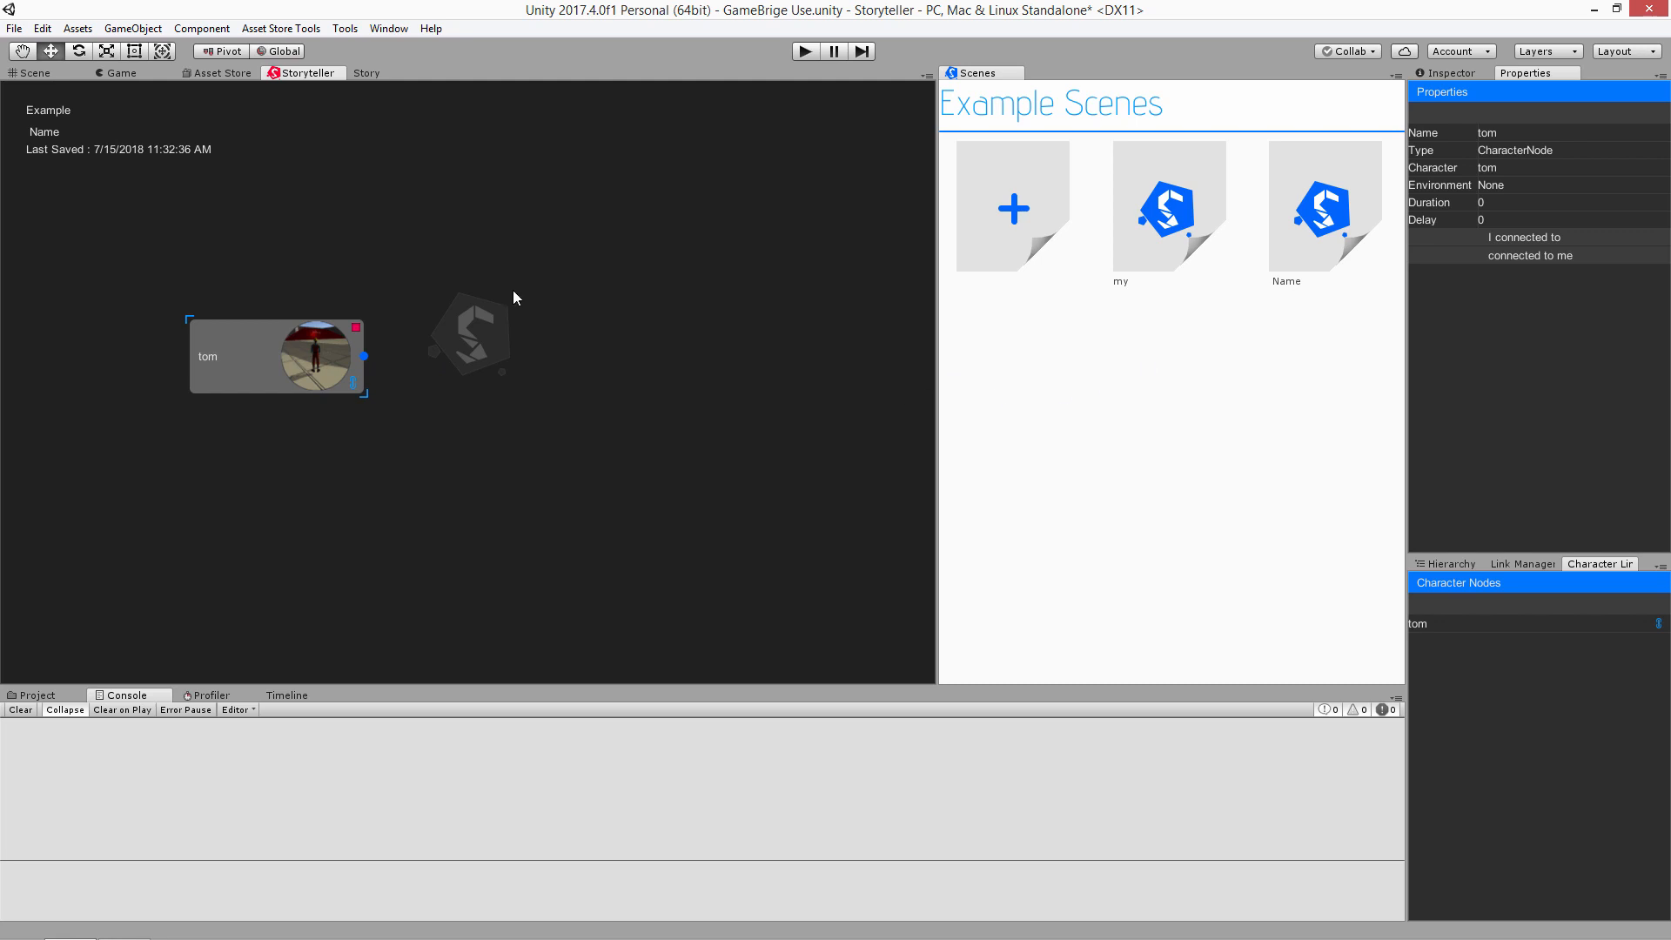
In the my scene, move the 11_Link node to just beyond the lower edge of the 6_Action node it follows
left_click(1164, 233)
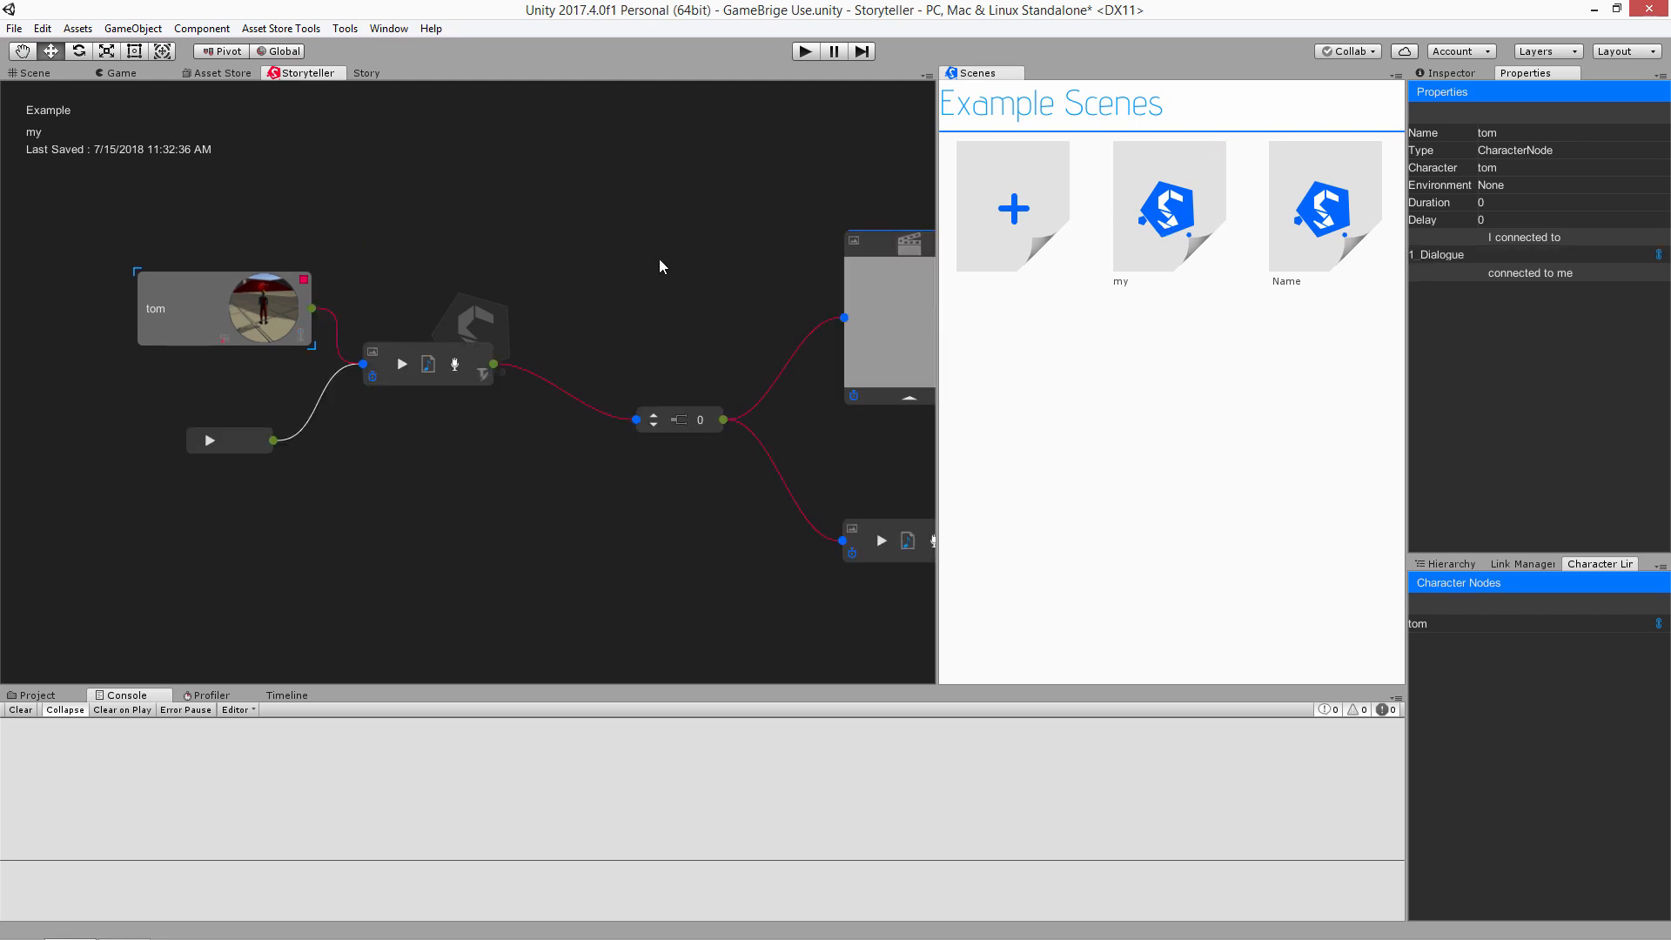
middle_click_drag(730, 278, 190, 248)
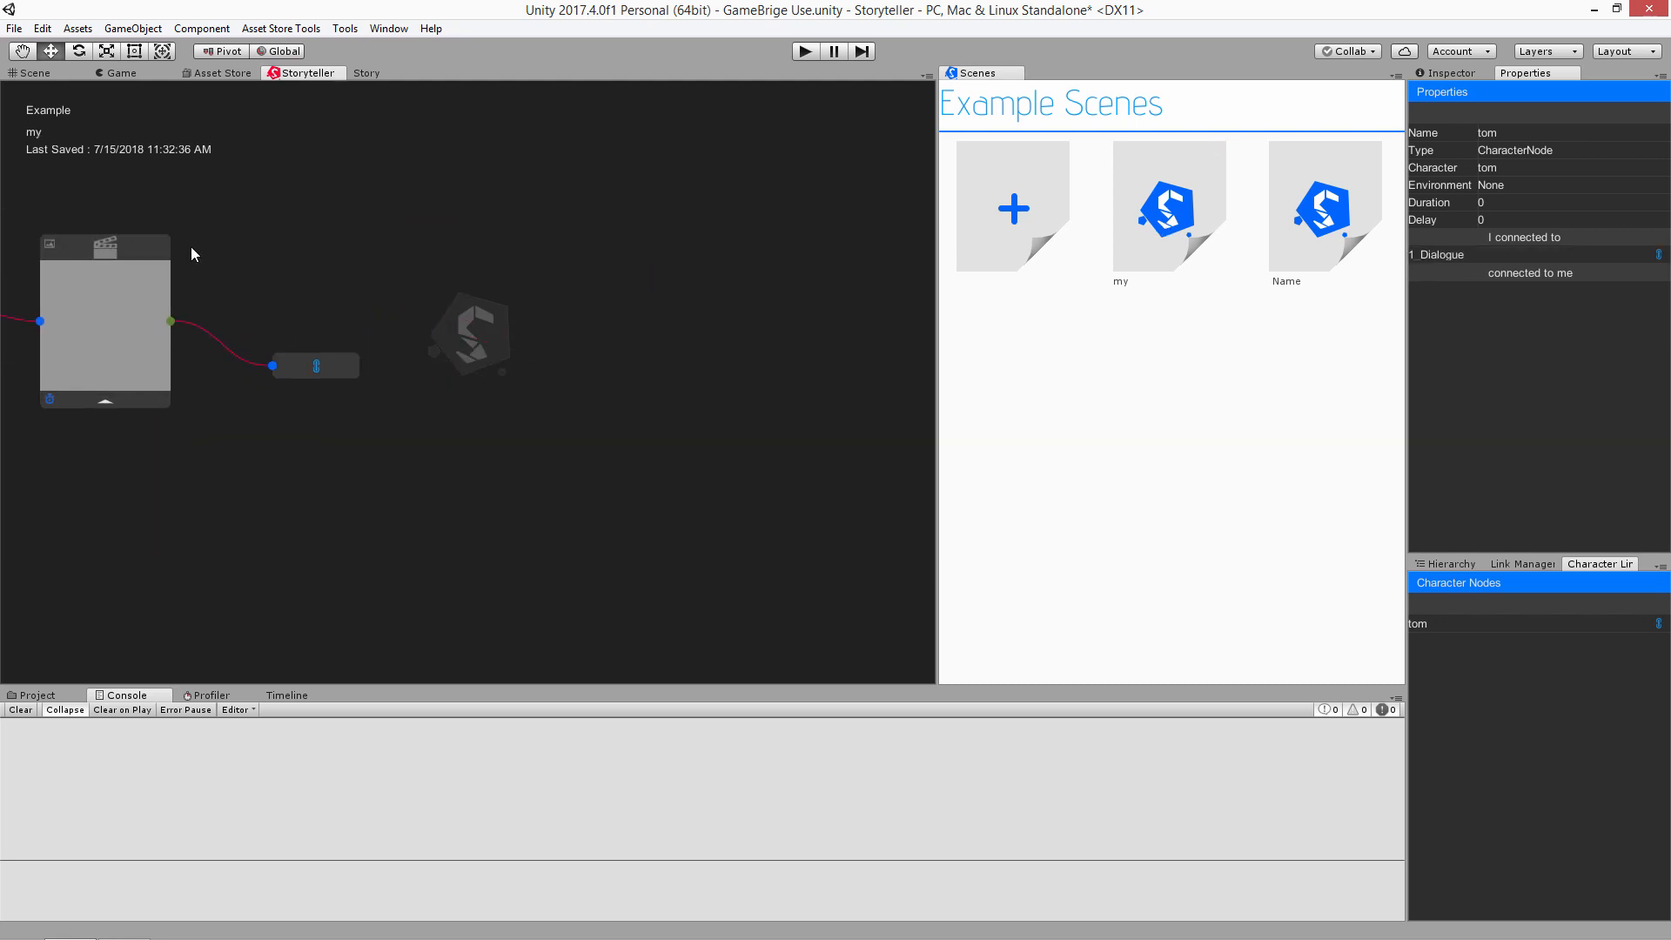
middle_click_drag(631, 304, 735, 364)
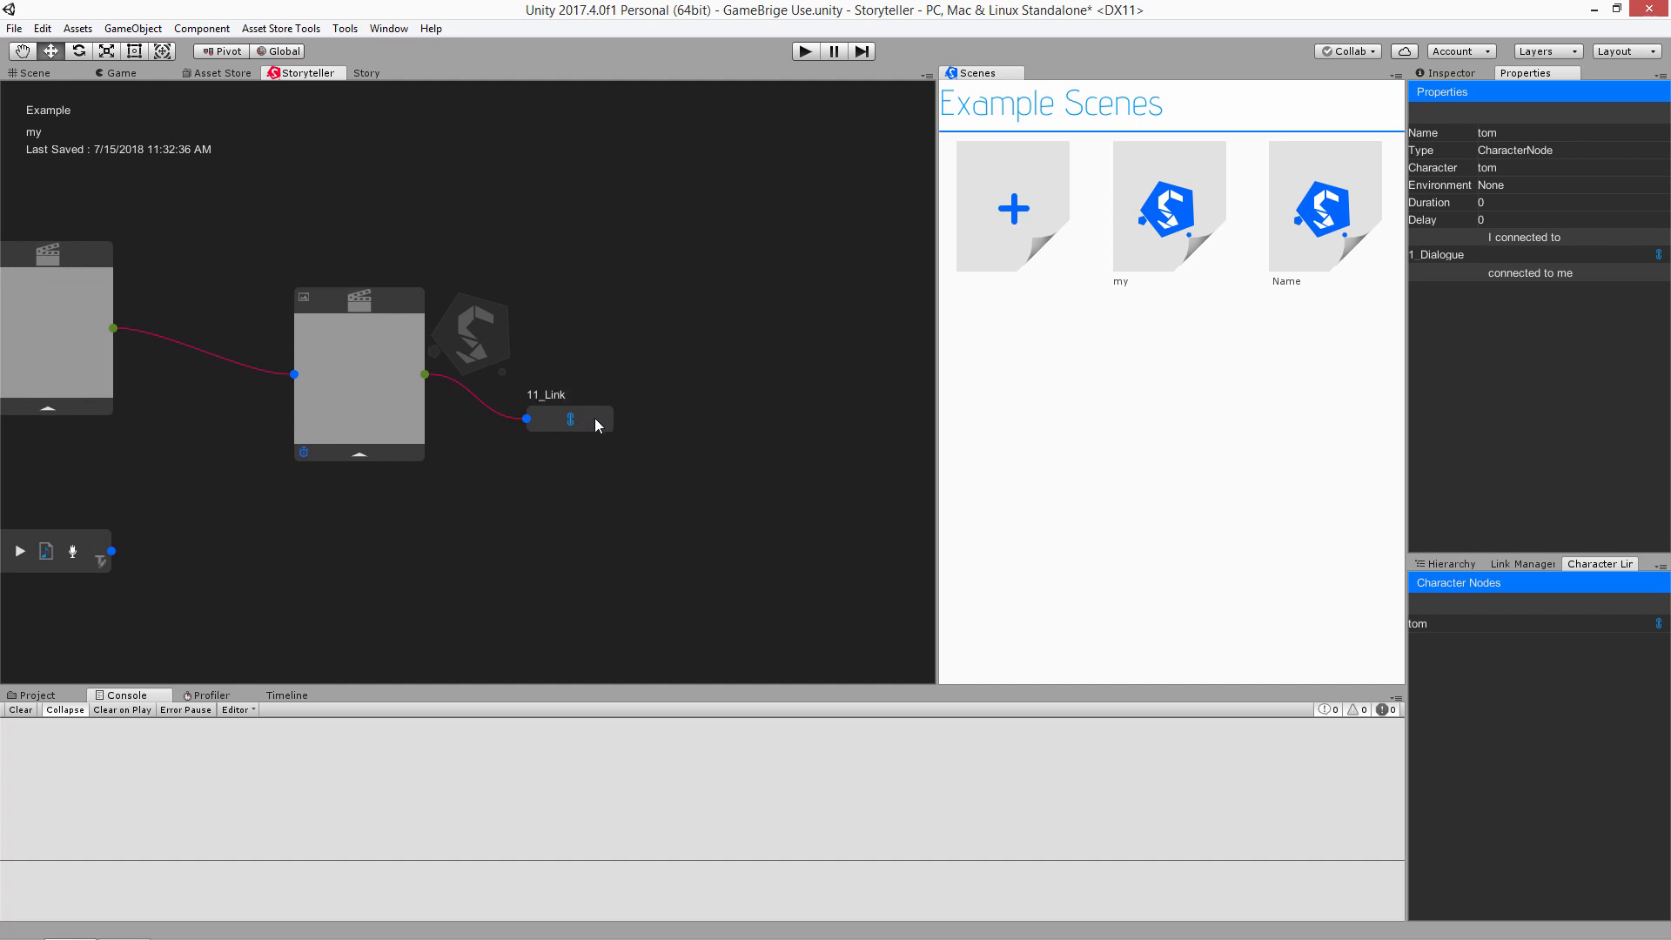
left_click_drag(595, 418, 581, 433)
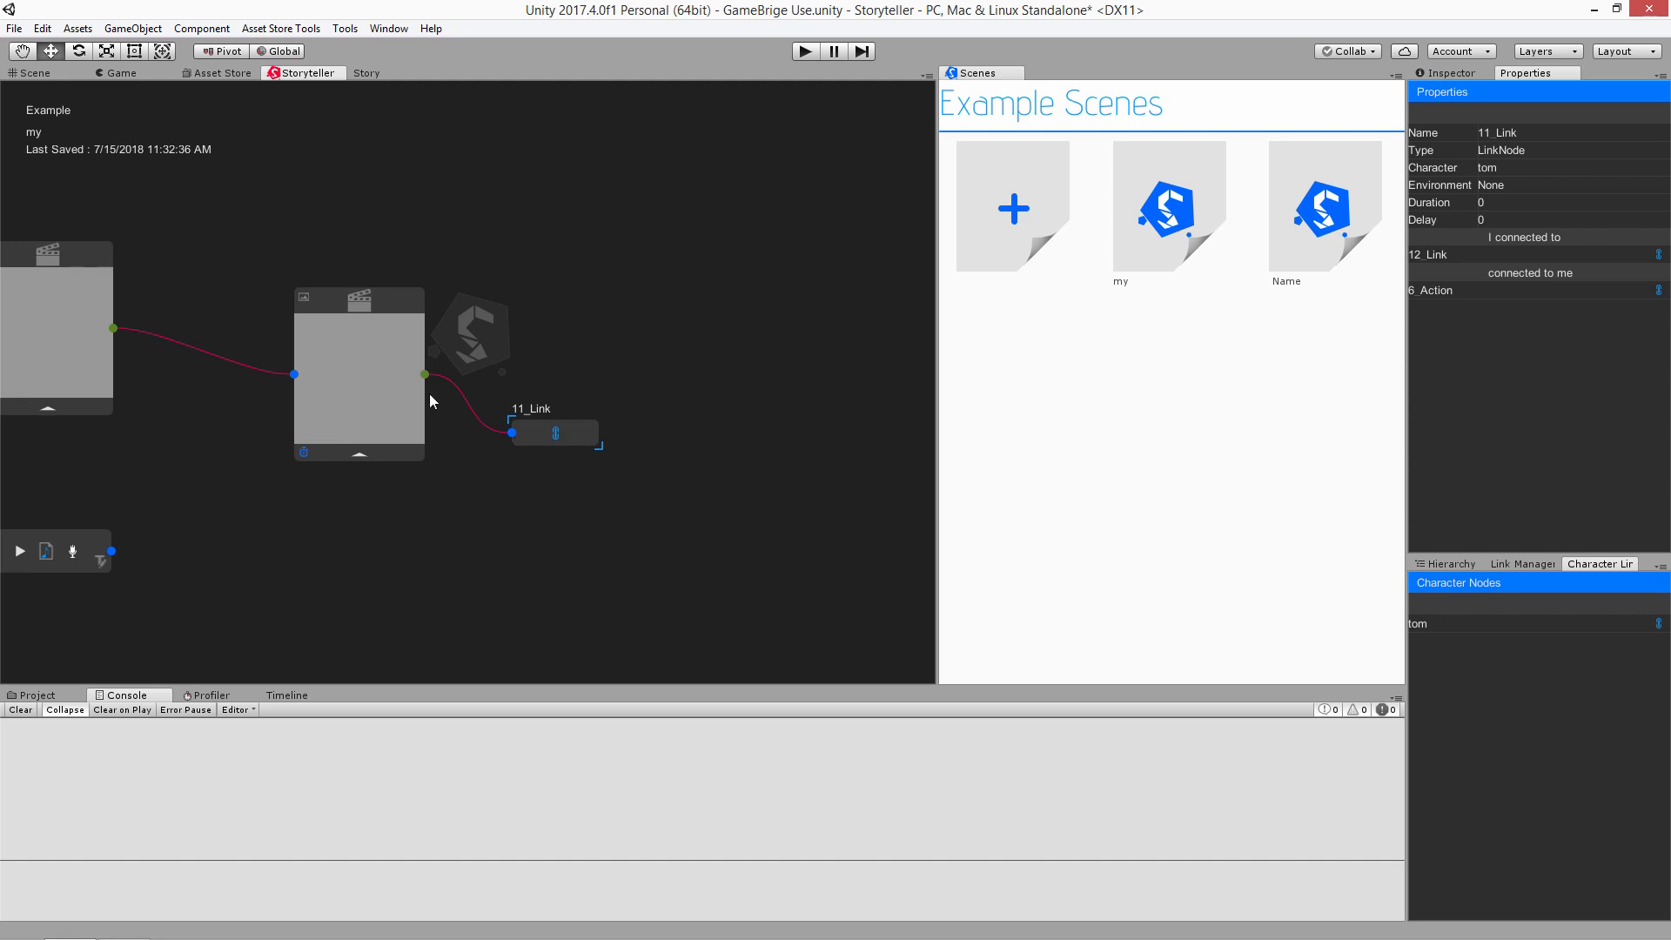
left_click_drag(531, 431, 623, 332)
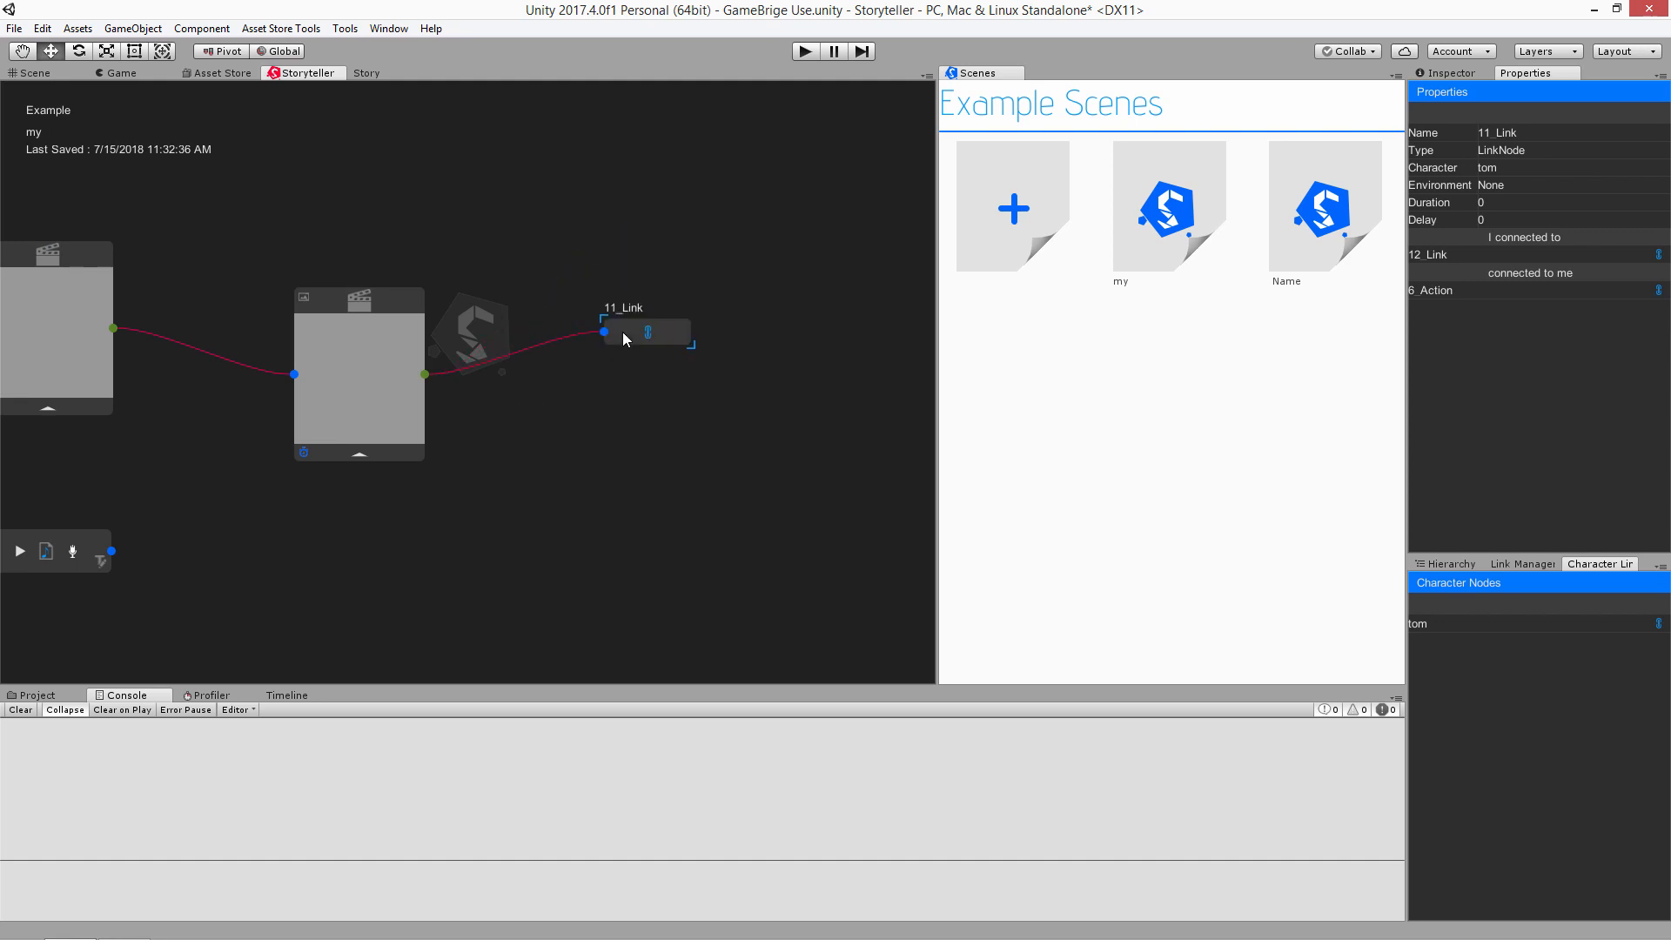
left_click_drag(623, 331, 517, 445)
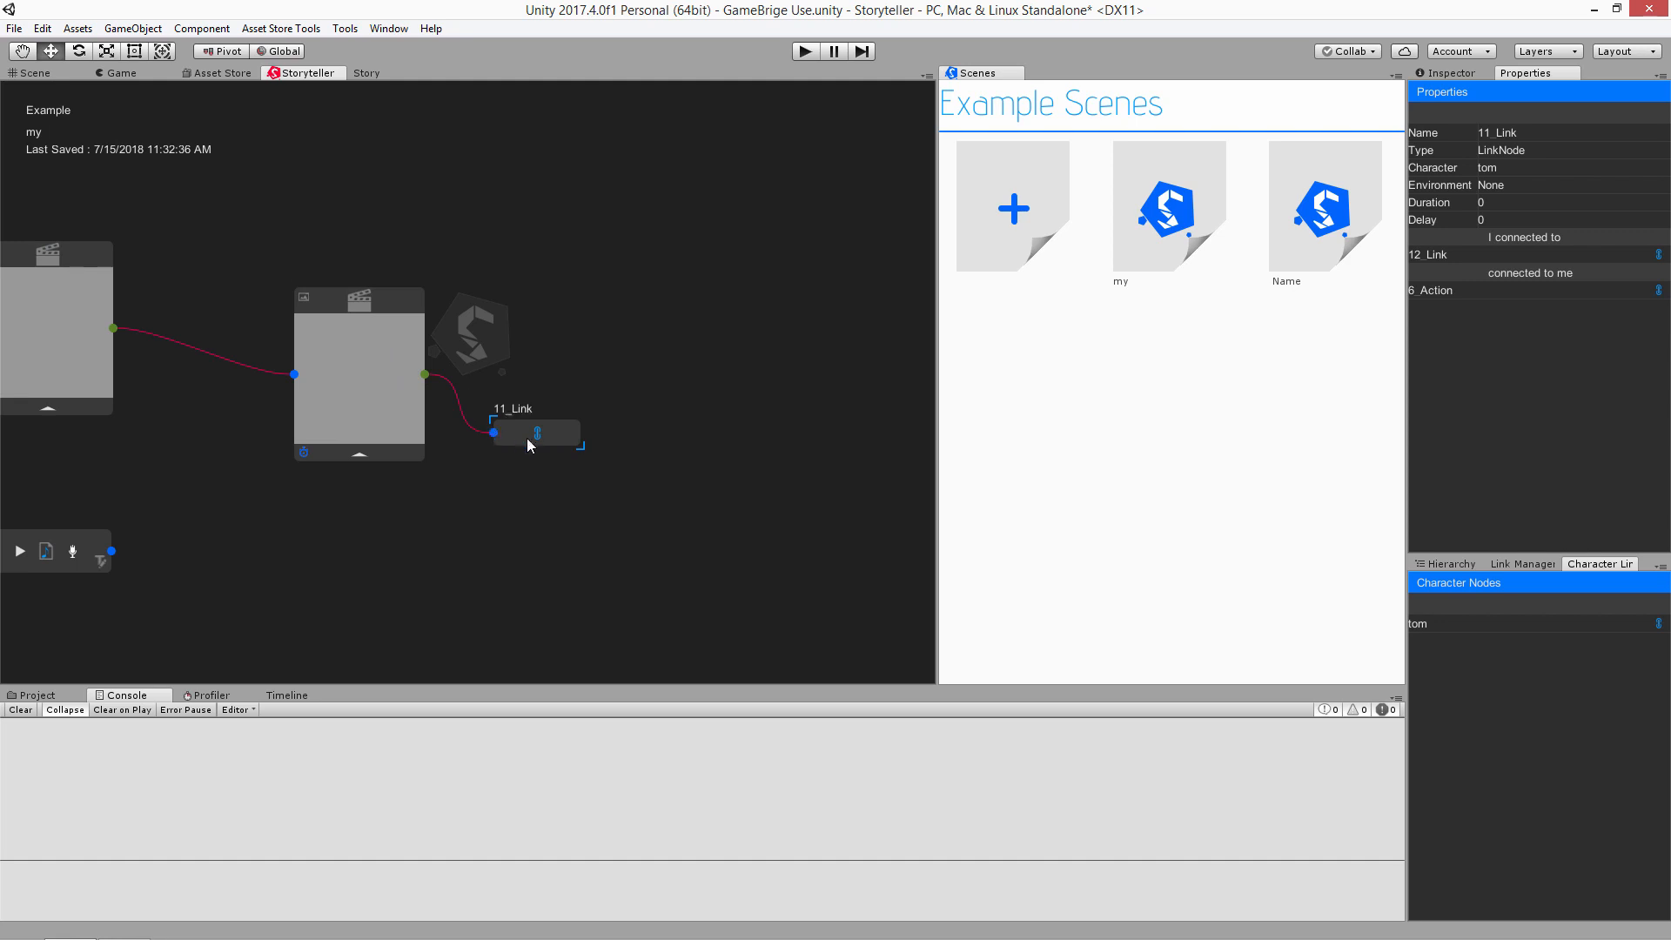
Move the 12_Link node slightly closer to its connected 13_Dialogue node
middle_click_drag(770, 501, 38, 562)
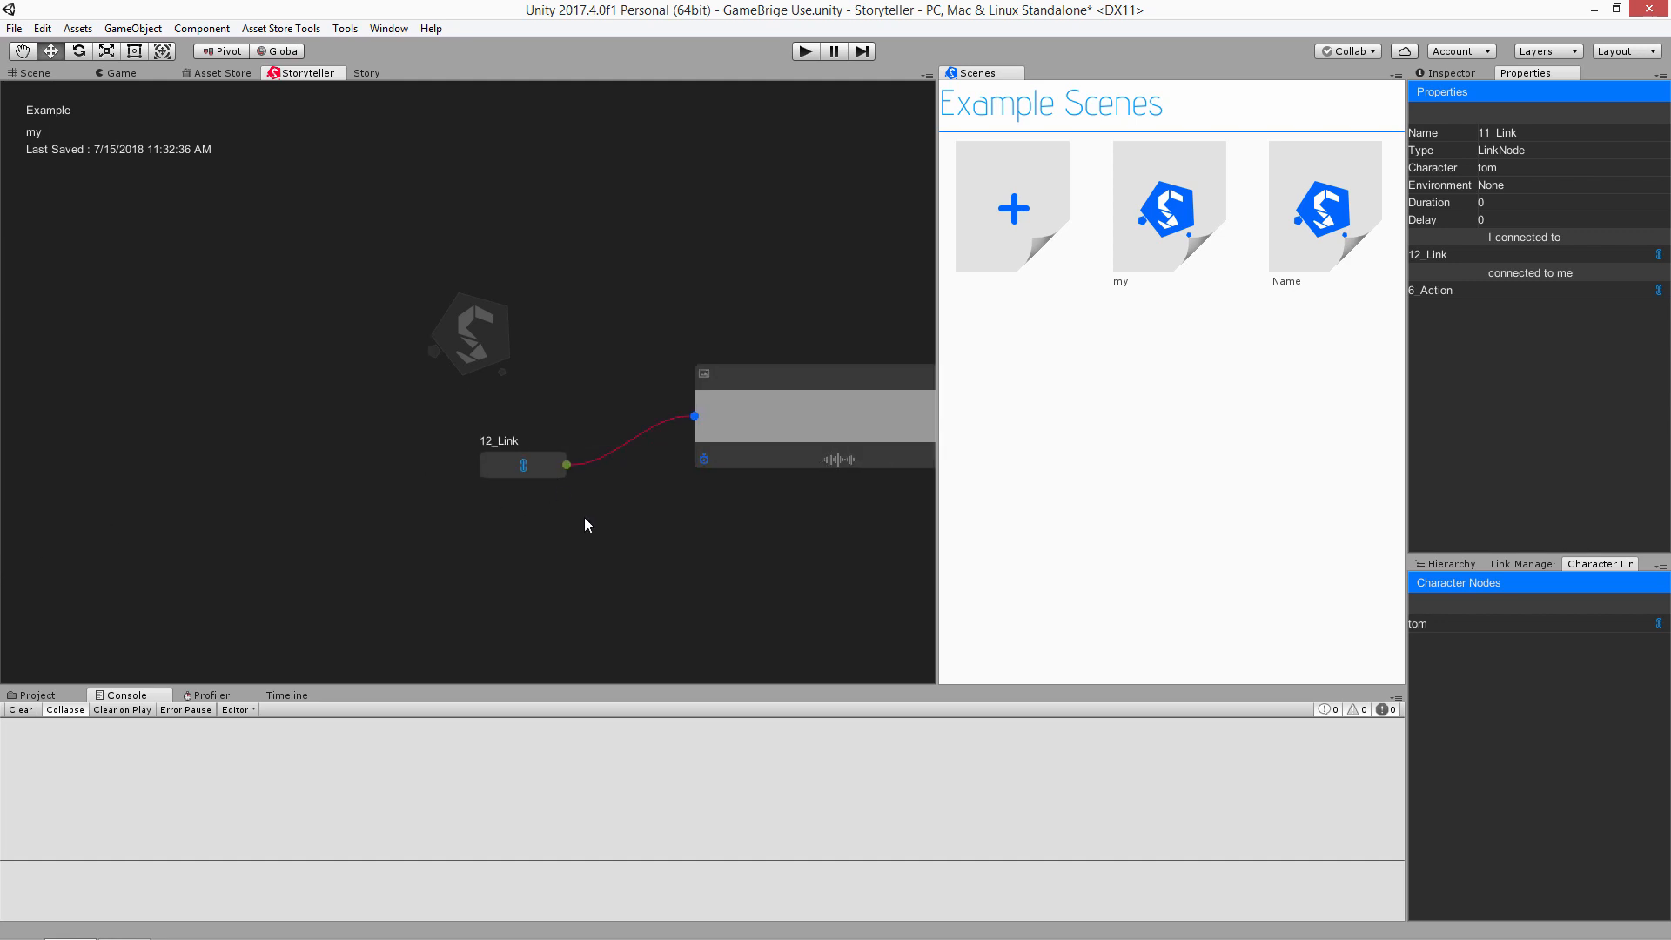
left_click_drag(557, 472, 598, 472)
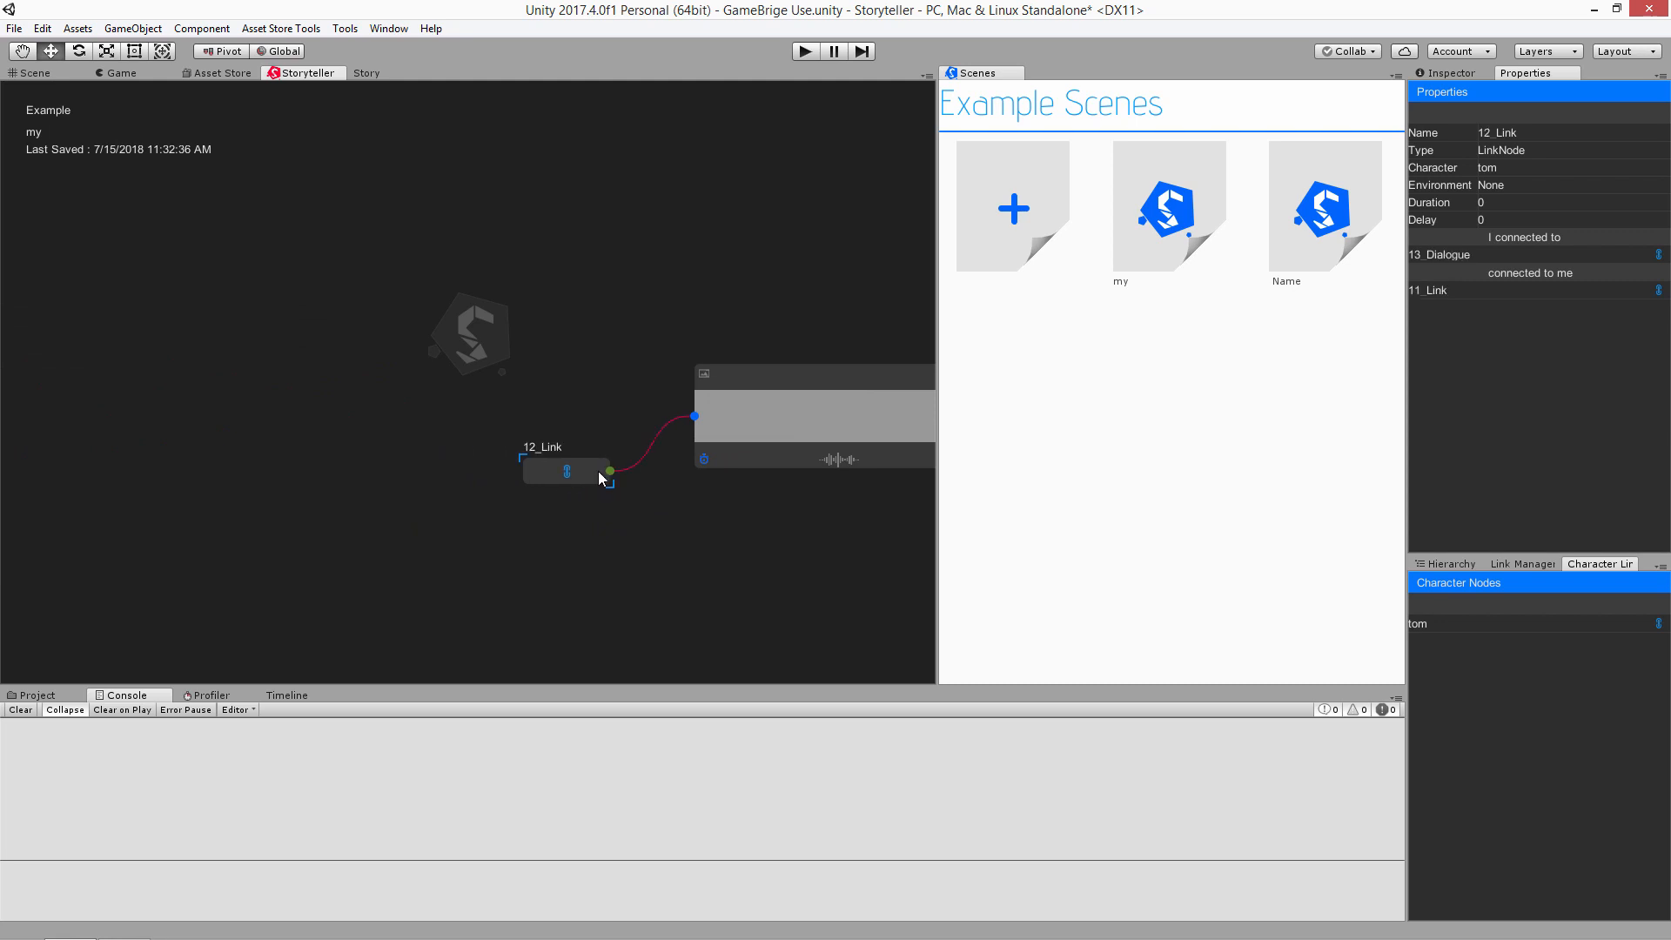
middle_click_drag(676, 583, 389, 540)
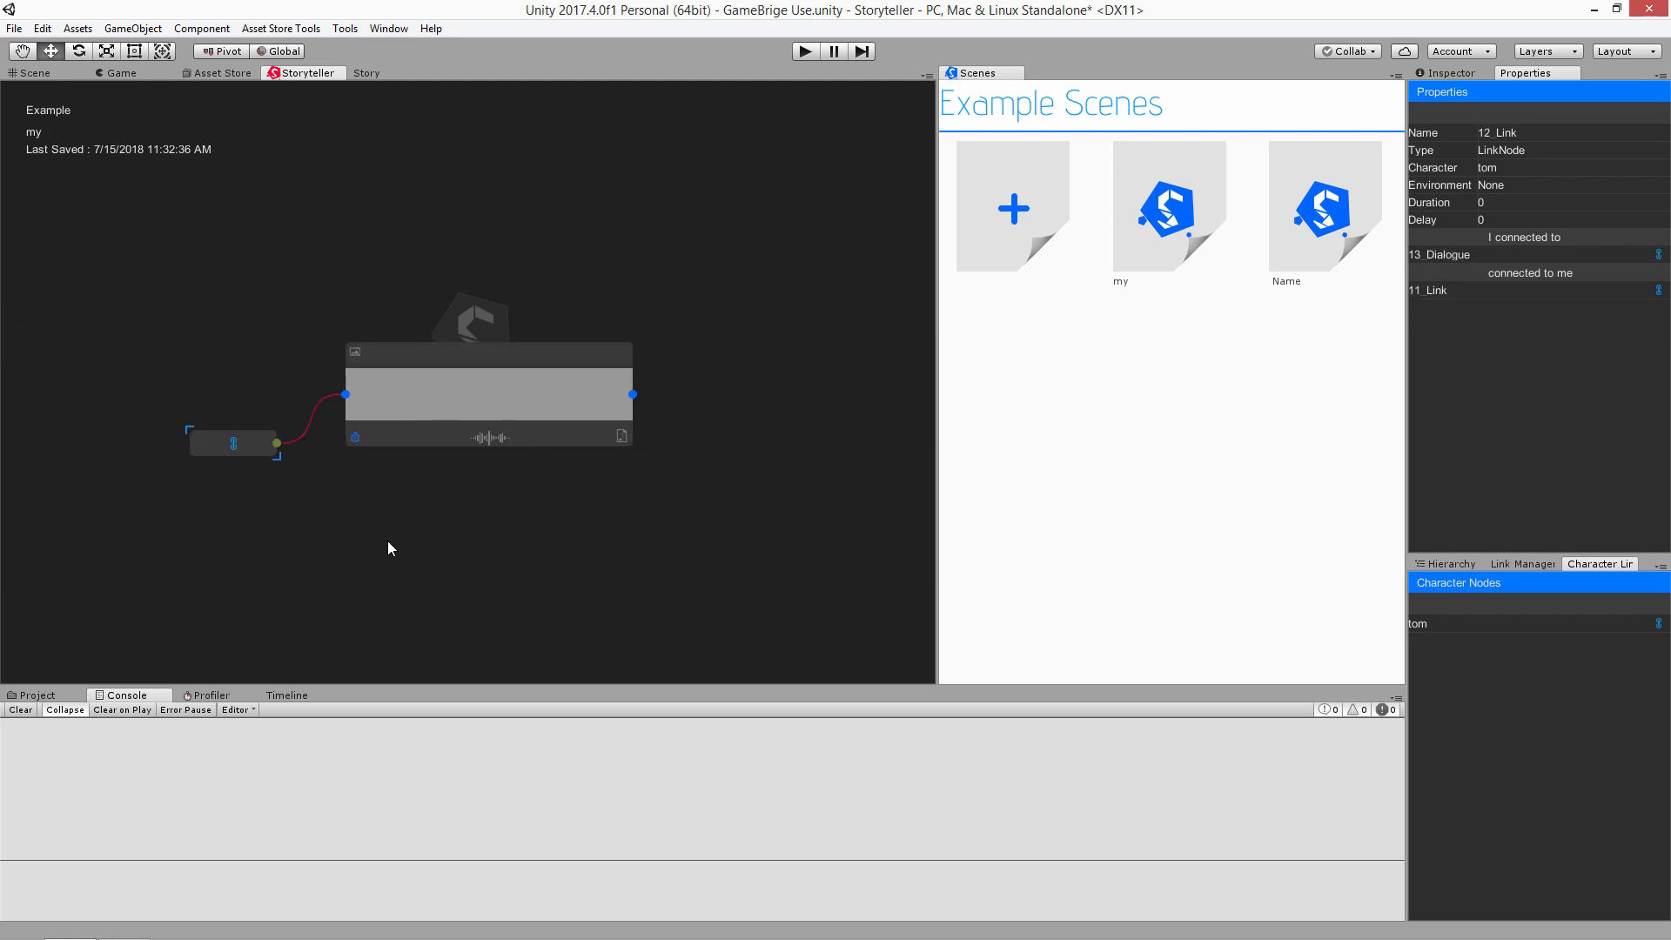
Jump between the paired link nodes, starting from 12_Link itself and from the 11_Link entry in the Link Manager
left_click(237, 448)
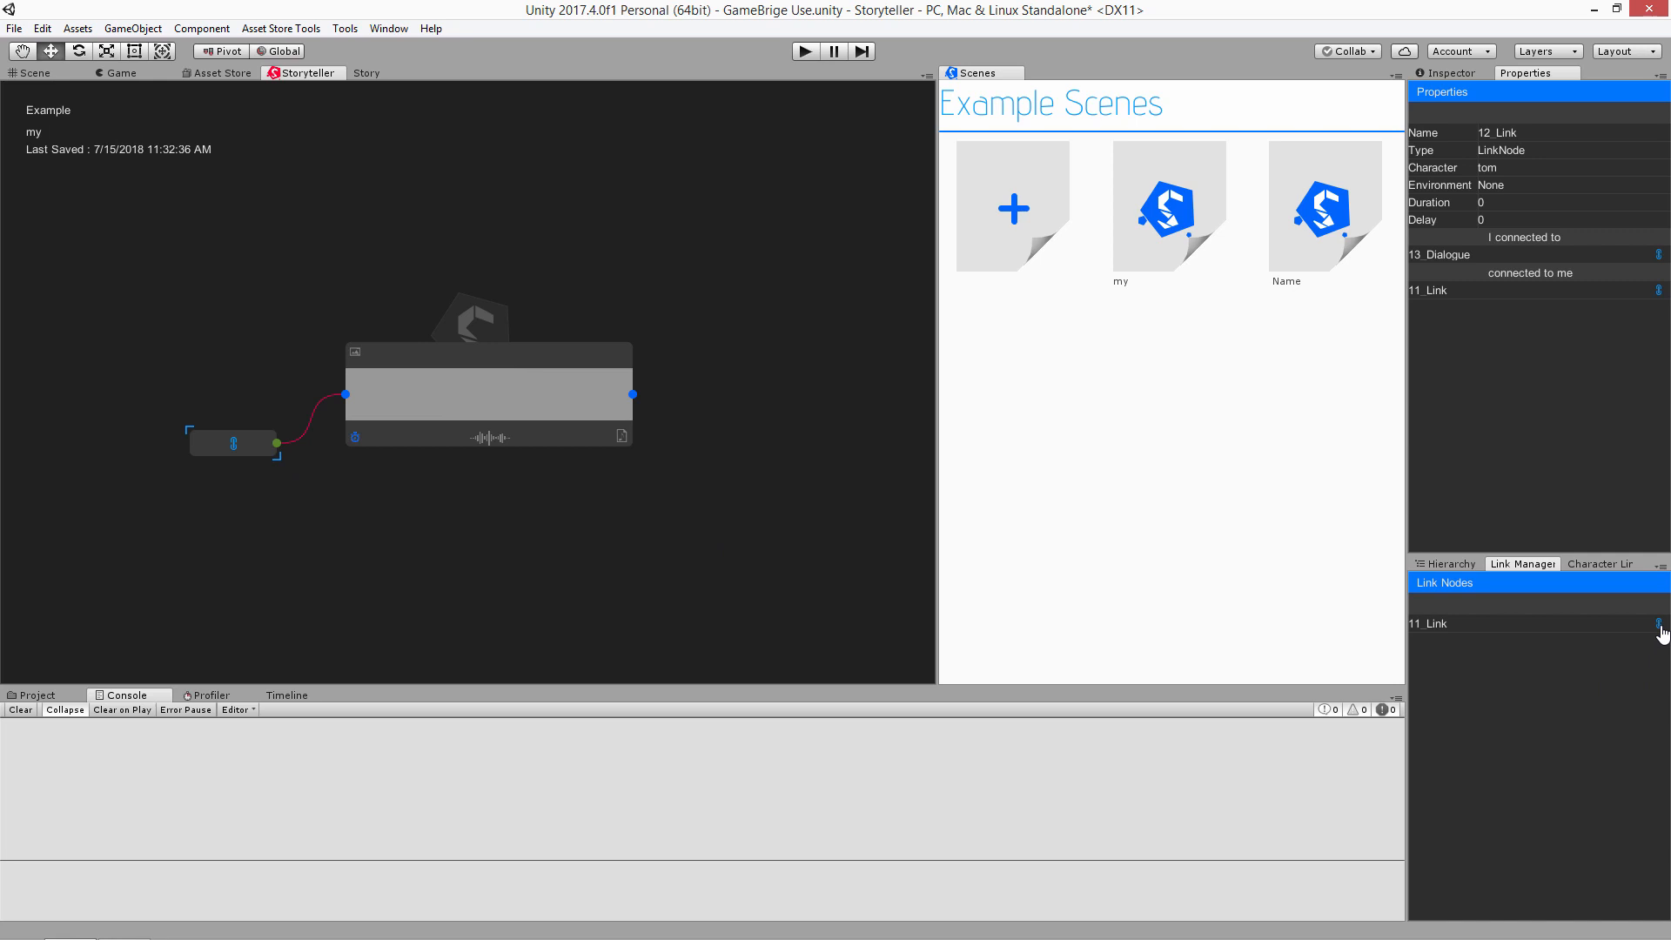
left_click(1659, 625)
left_click(1659, 625)
Add a Media node above the action nodes and connect it to the 6_Action node's input
middle_click_drag(435, 546, 937, 571)
middle_click_drag(396, 514, 1023, 584)
middle_click_drag(247, 332, 785, 252)
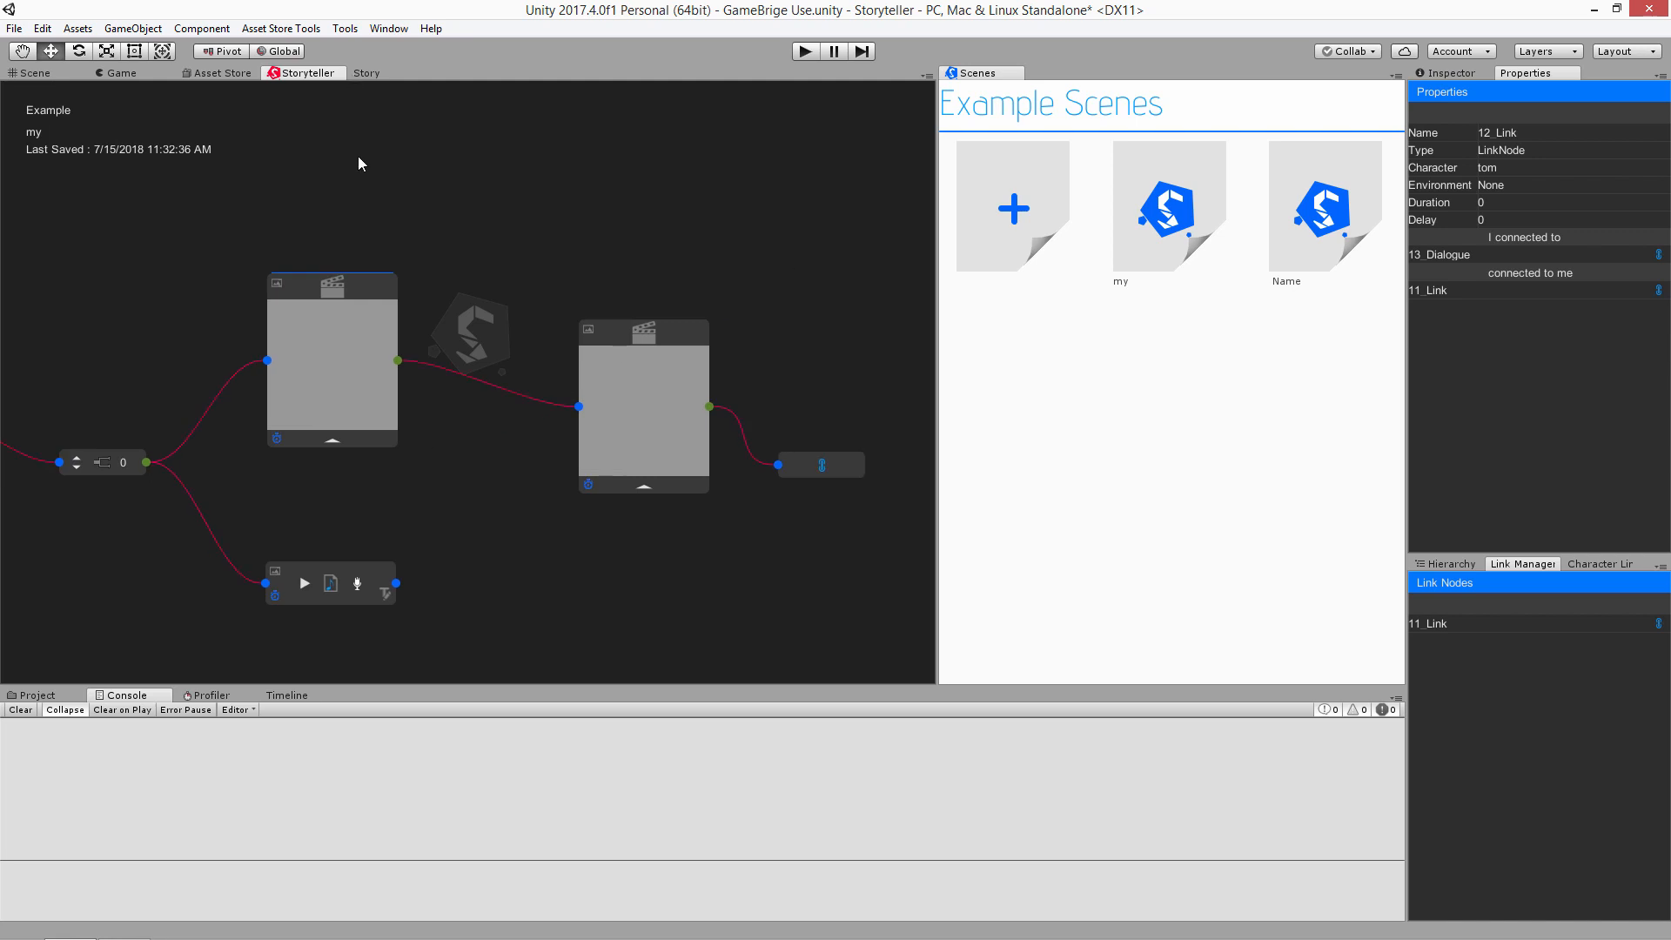
right_click(389, 172)
mouse_move(593, 214)
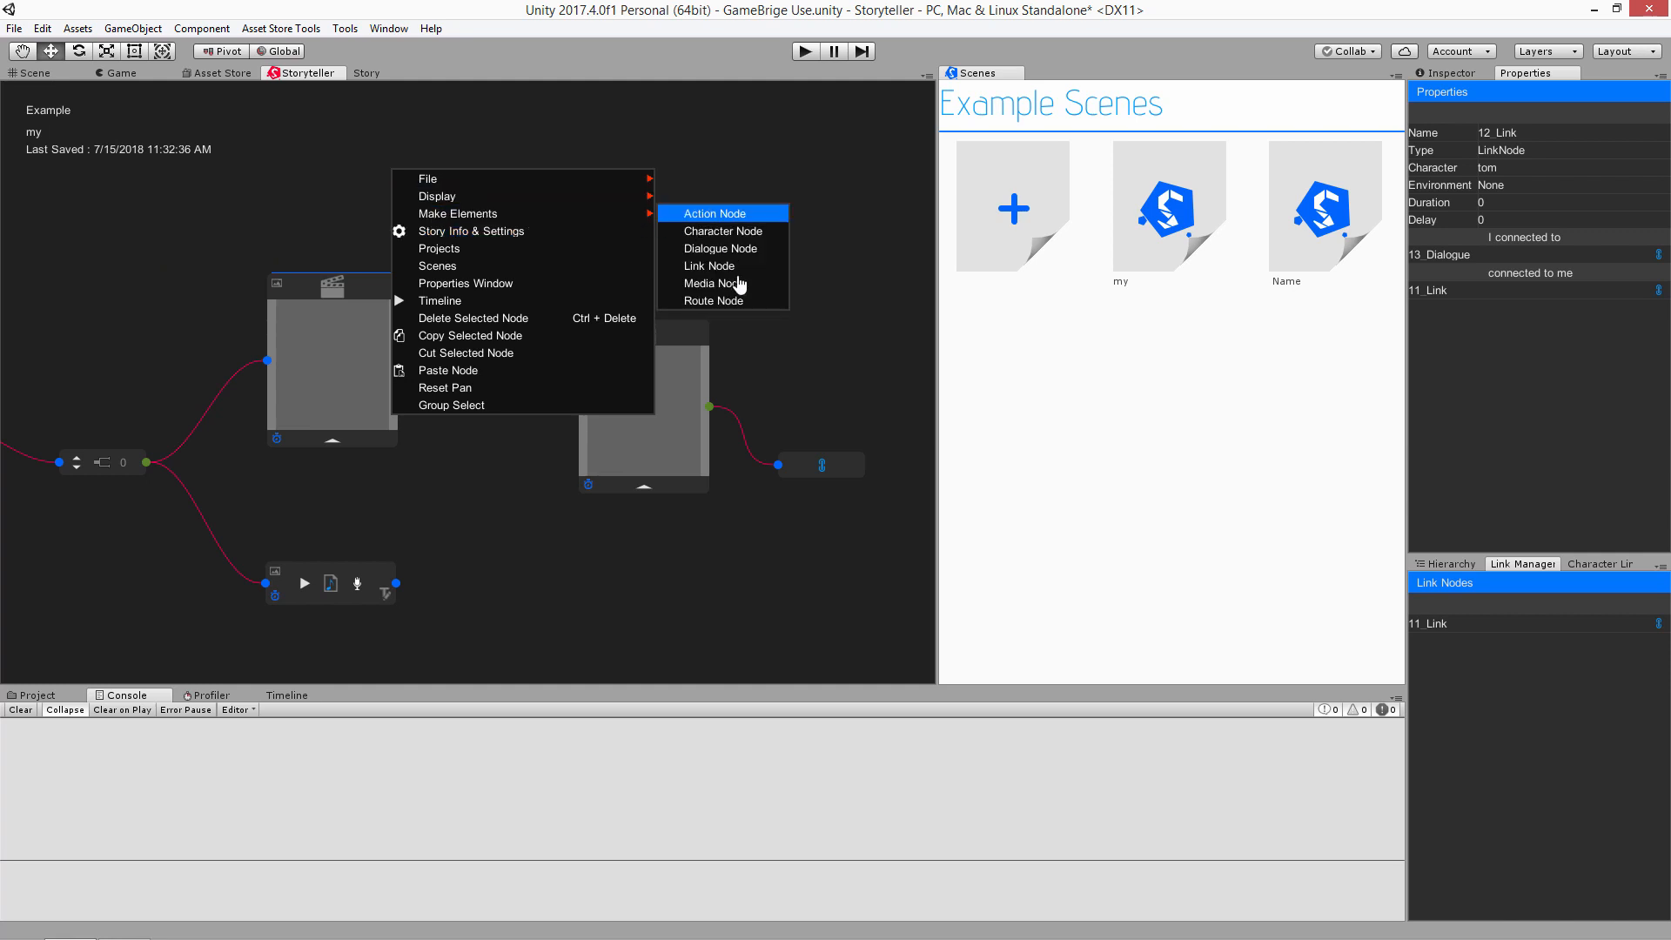
left_click(731, 283)
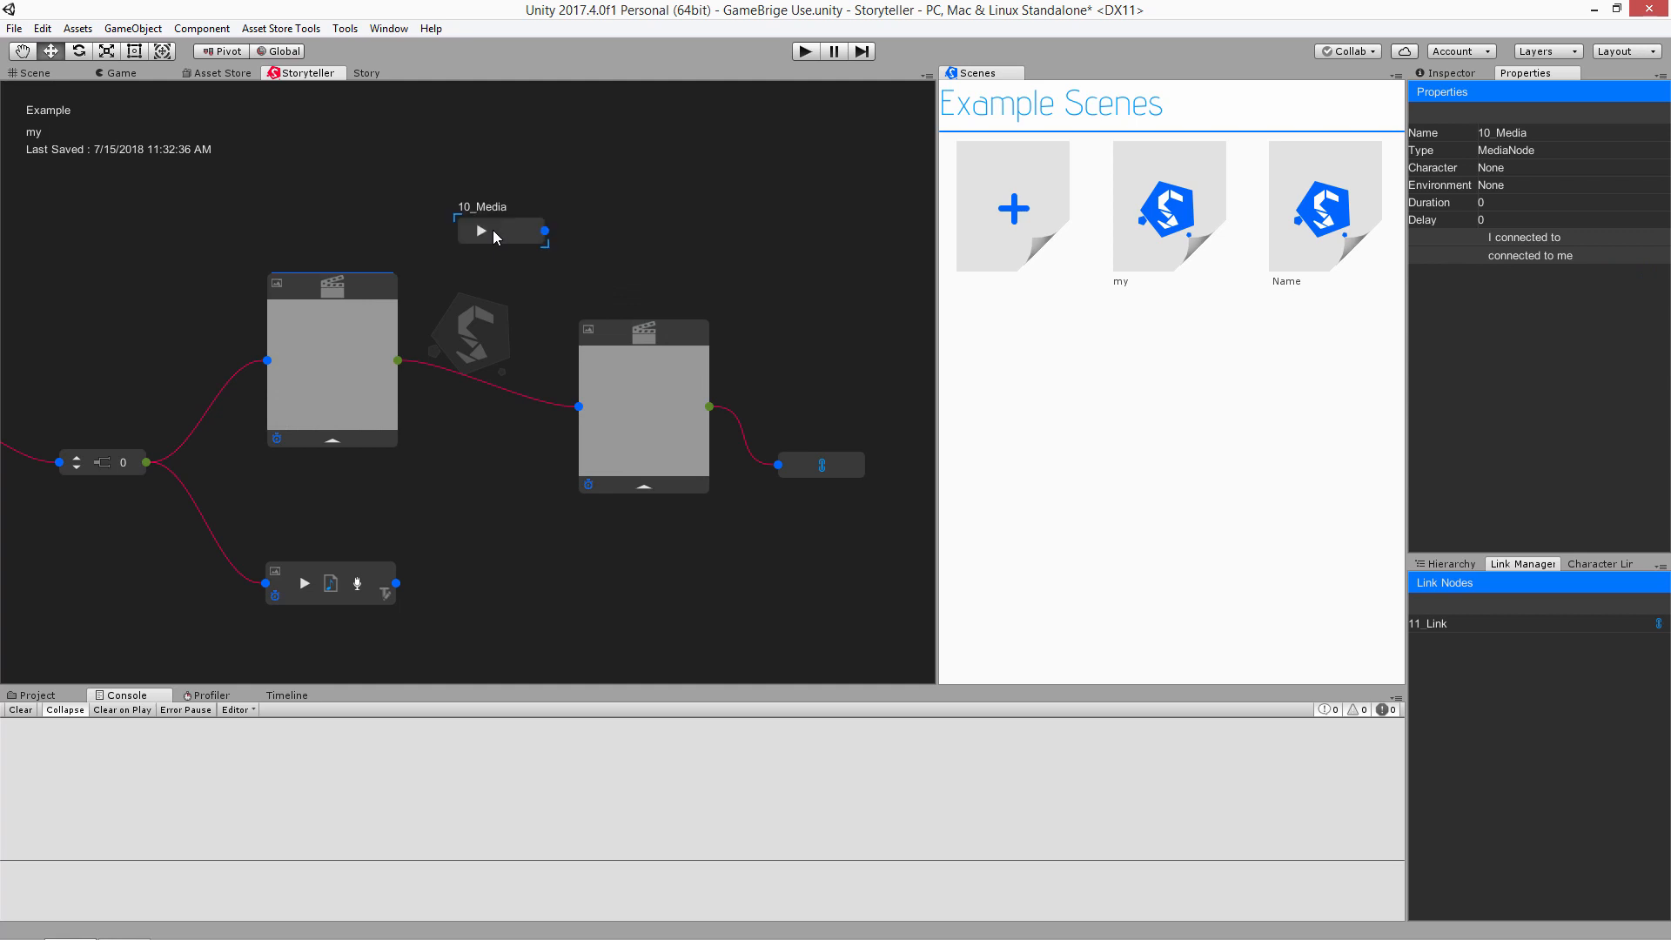
left_click_drag(544, 230, 579, 407)
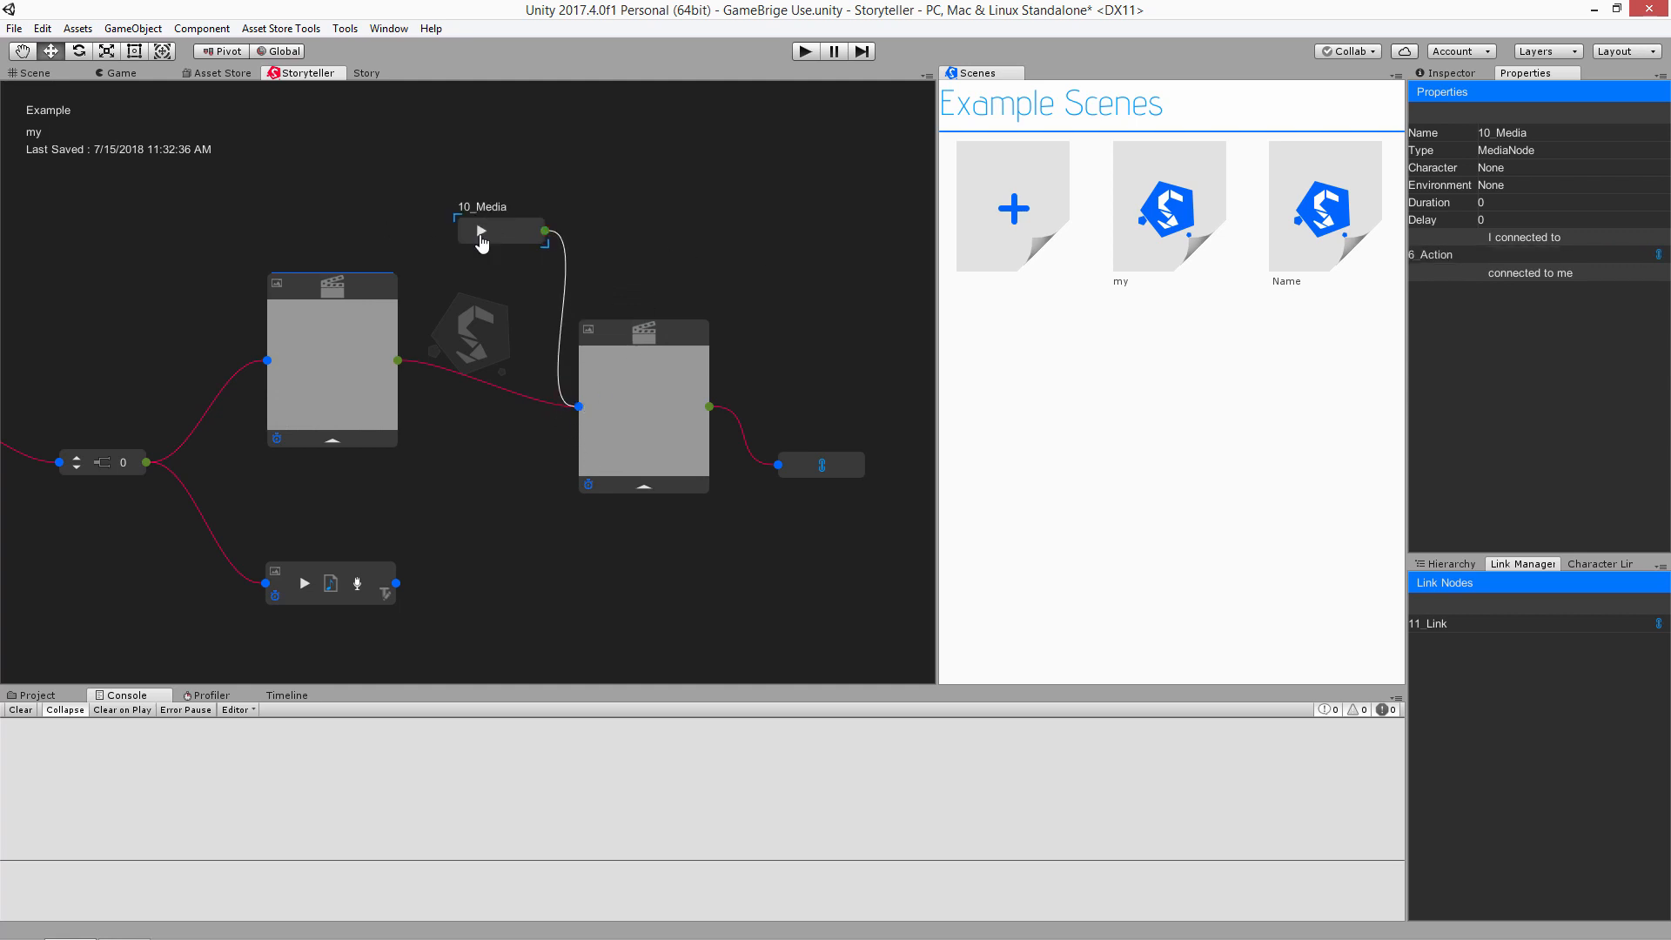
left_click(477, 237)
Open the Timeline for the my scene
right_click(84, 203)
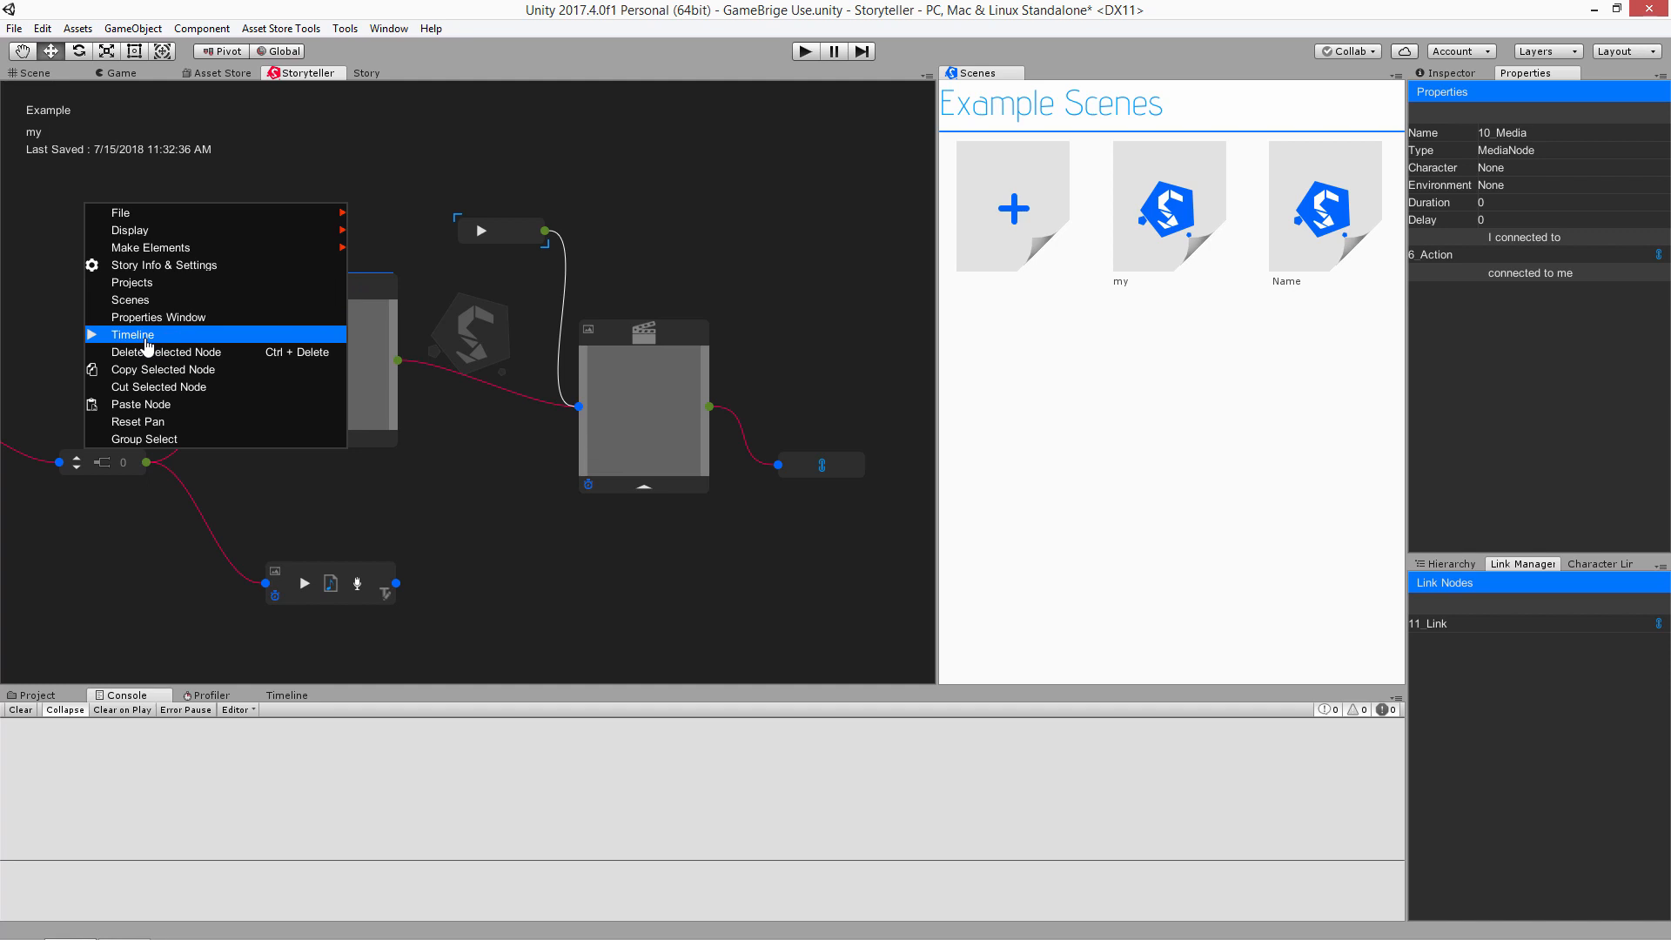
left_click(148, 339)
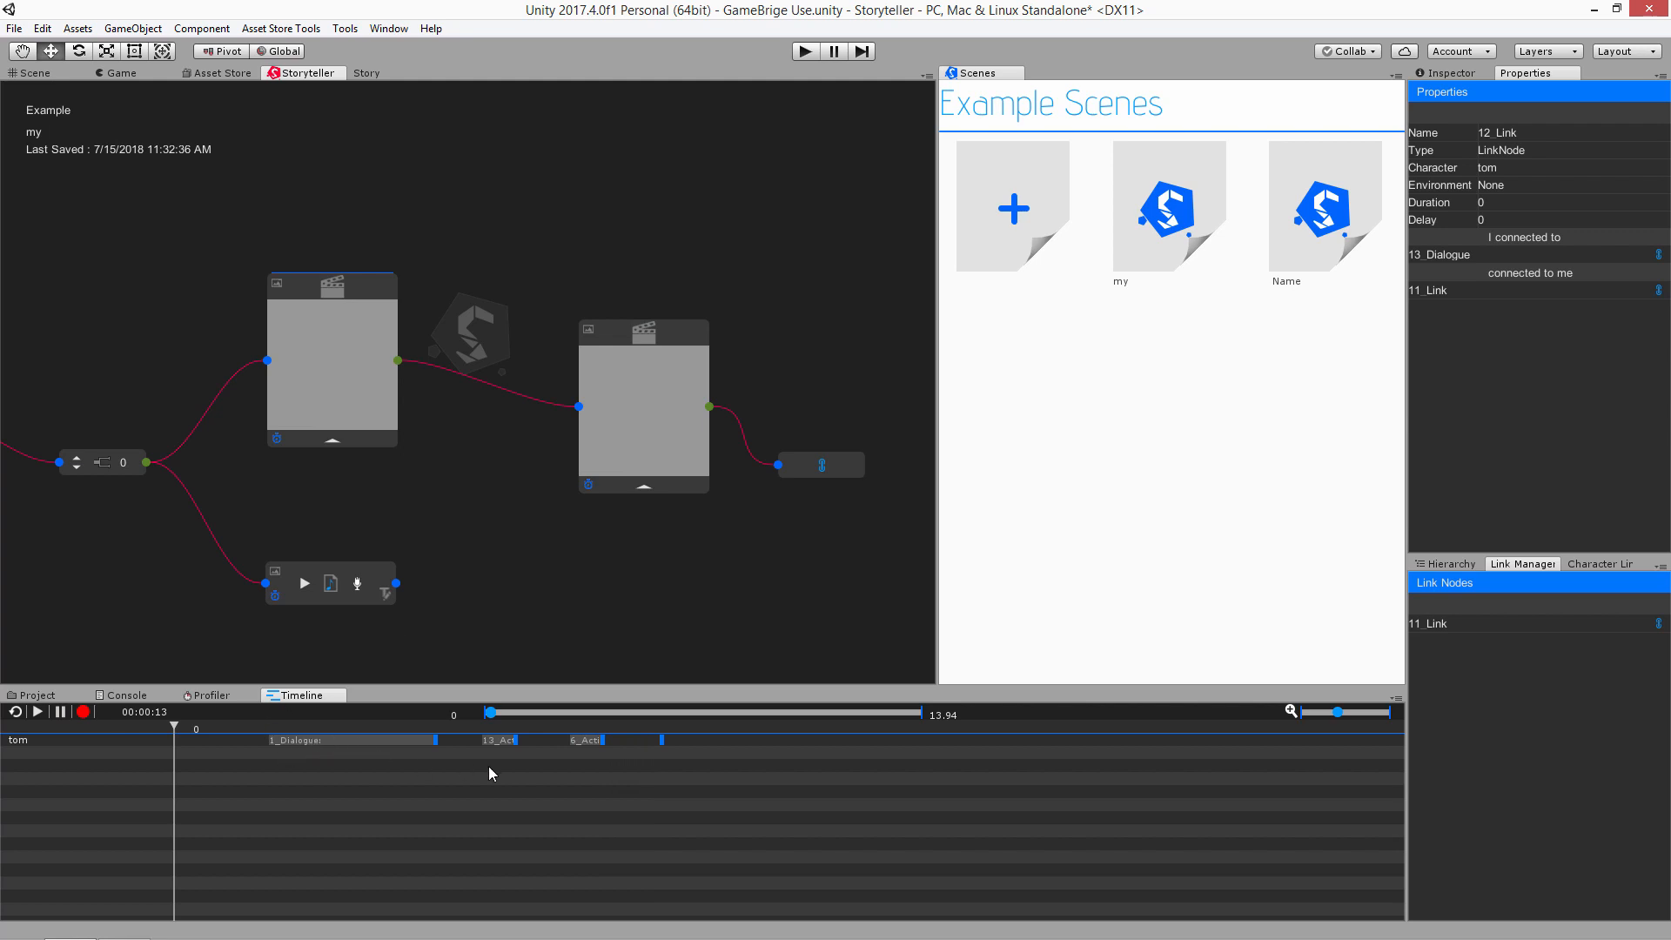
Enter "hello my name is tom" as the text of the 13_Dialogue node
mouse_move(860, 633)
middle_mouse_down()
mouse_move(0, 523)
mouse_move(848, 604)
mouse_move(1079, 651)
middle_mouse_up()
mouse_move(287, 586)
middle_mouse_down()
mouse_move(674, 606)
mouse_move(1005, 664)
middle_mouse_up()
middle_click_drag(660, 609, 344, 510)
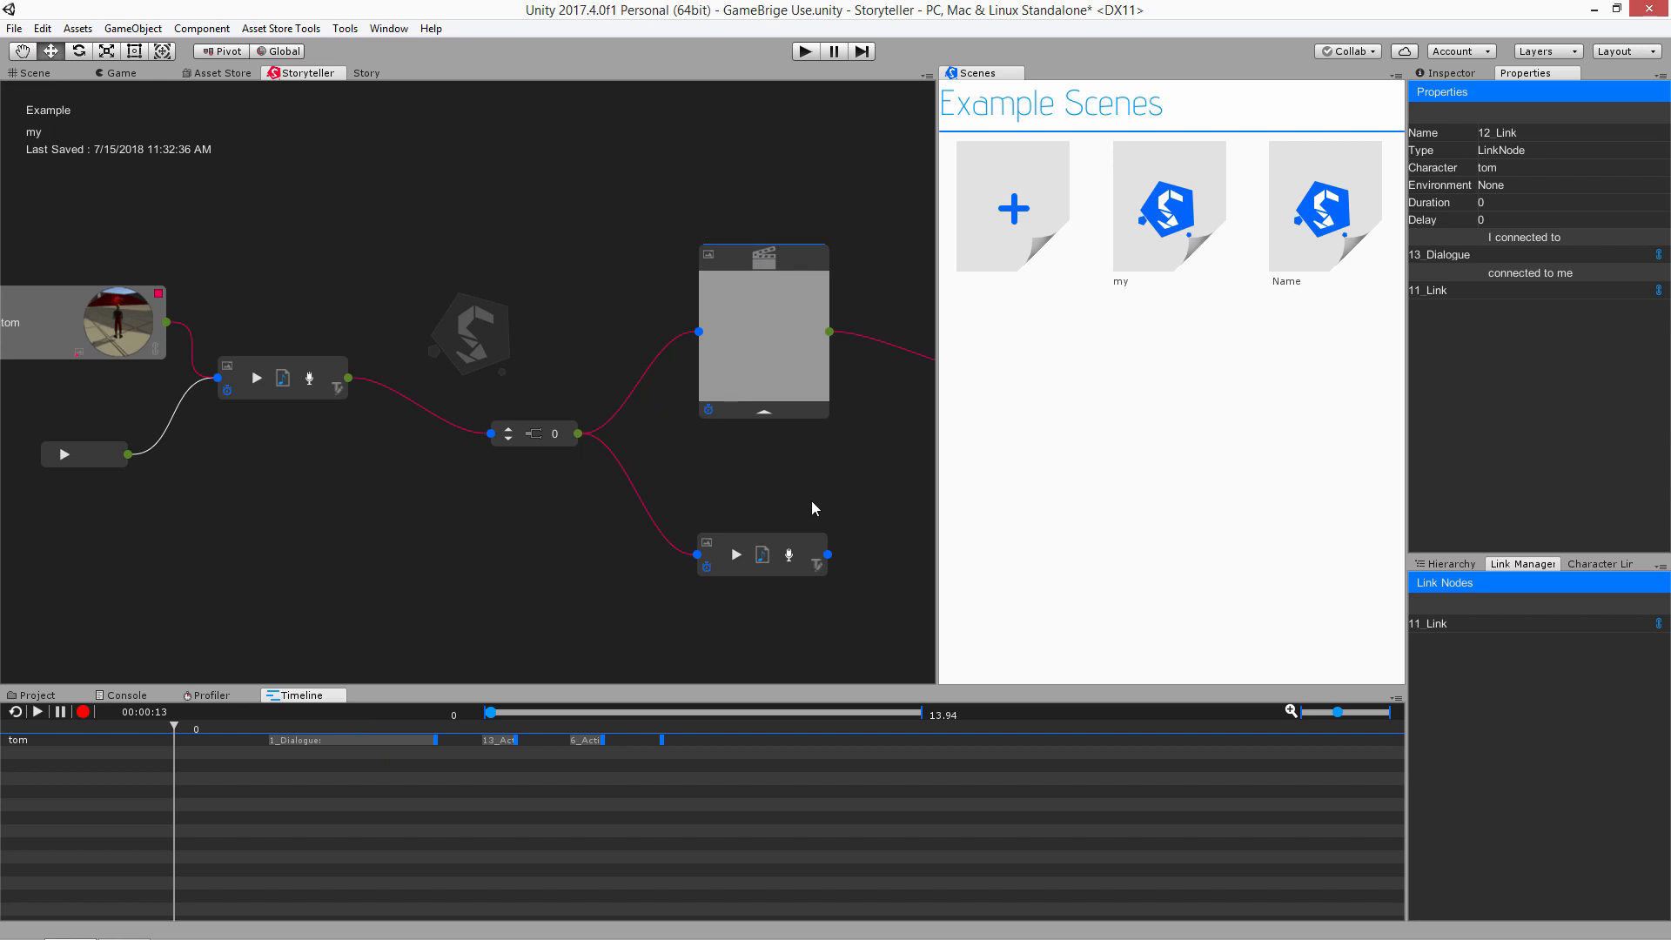
middle_click_drag(419, 485, 62, 463)
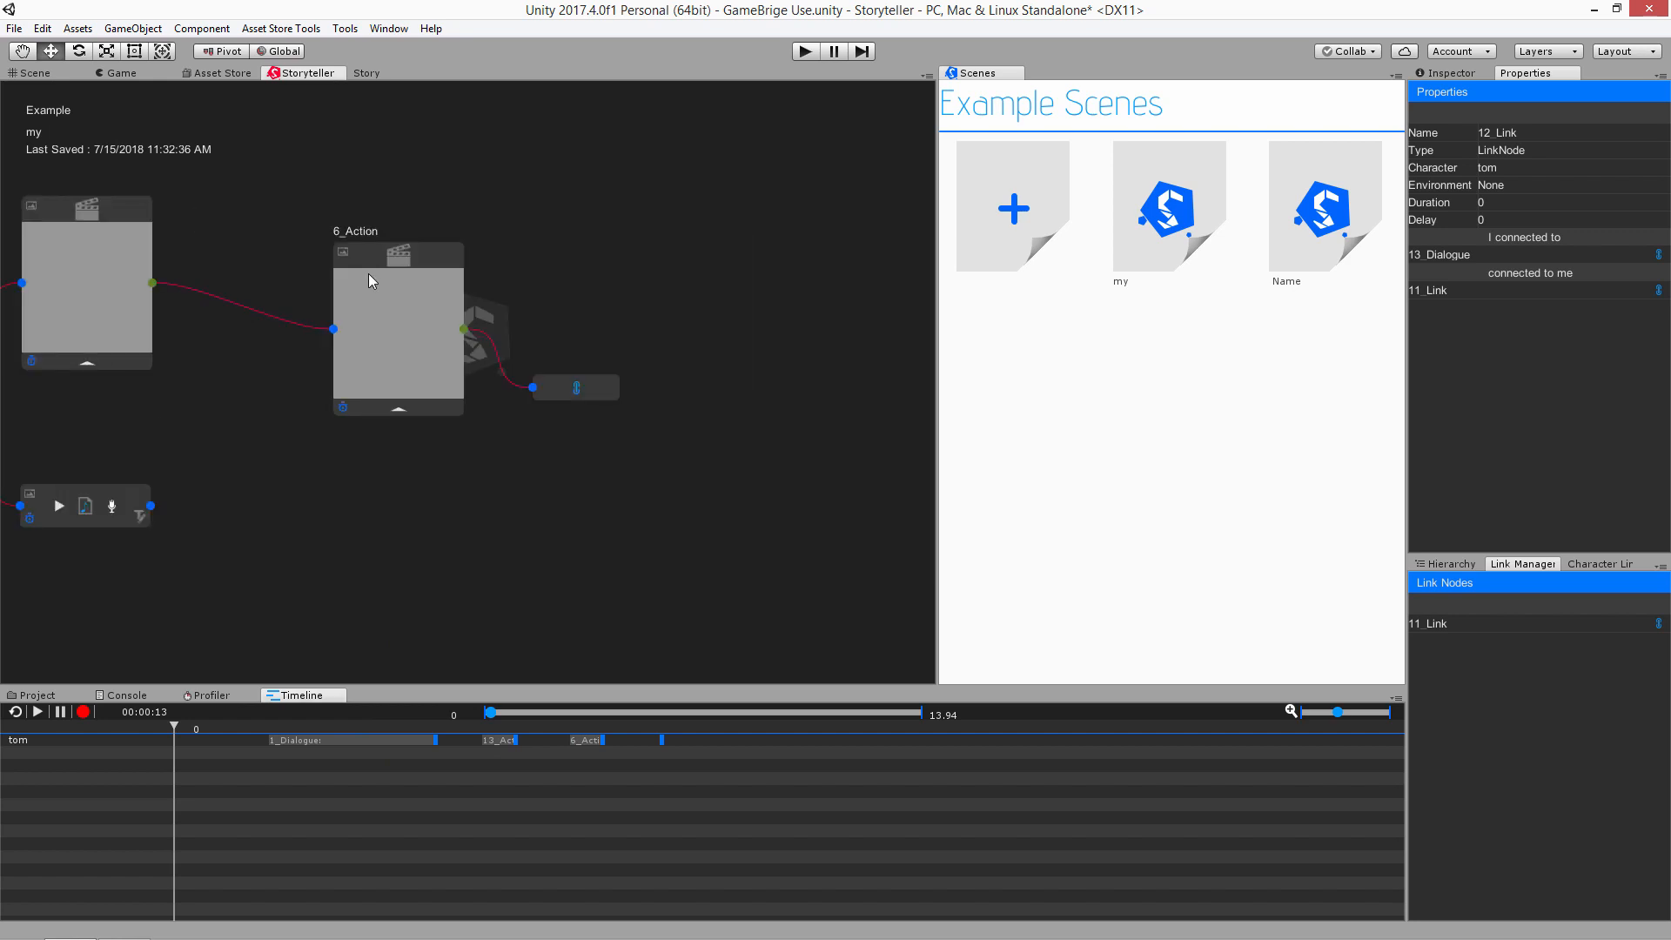
middle_click_drag(581, 495, 152, 470)
middle_click_drag(775, 494, 391, 492)
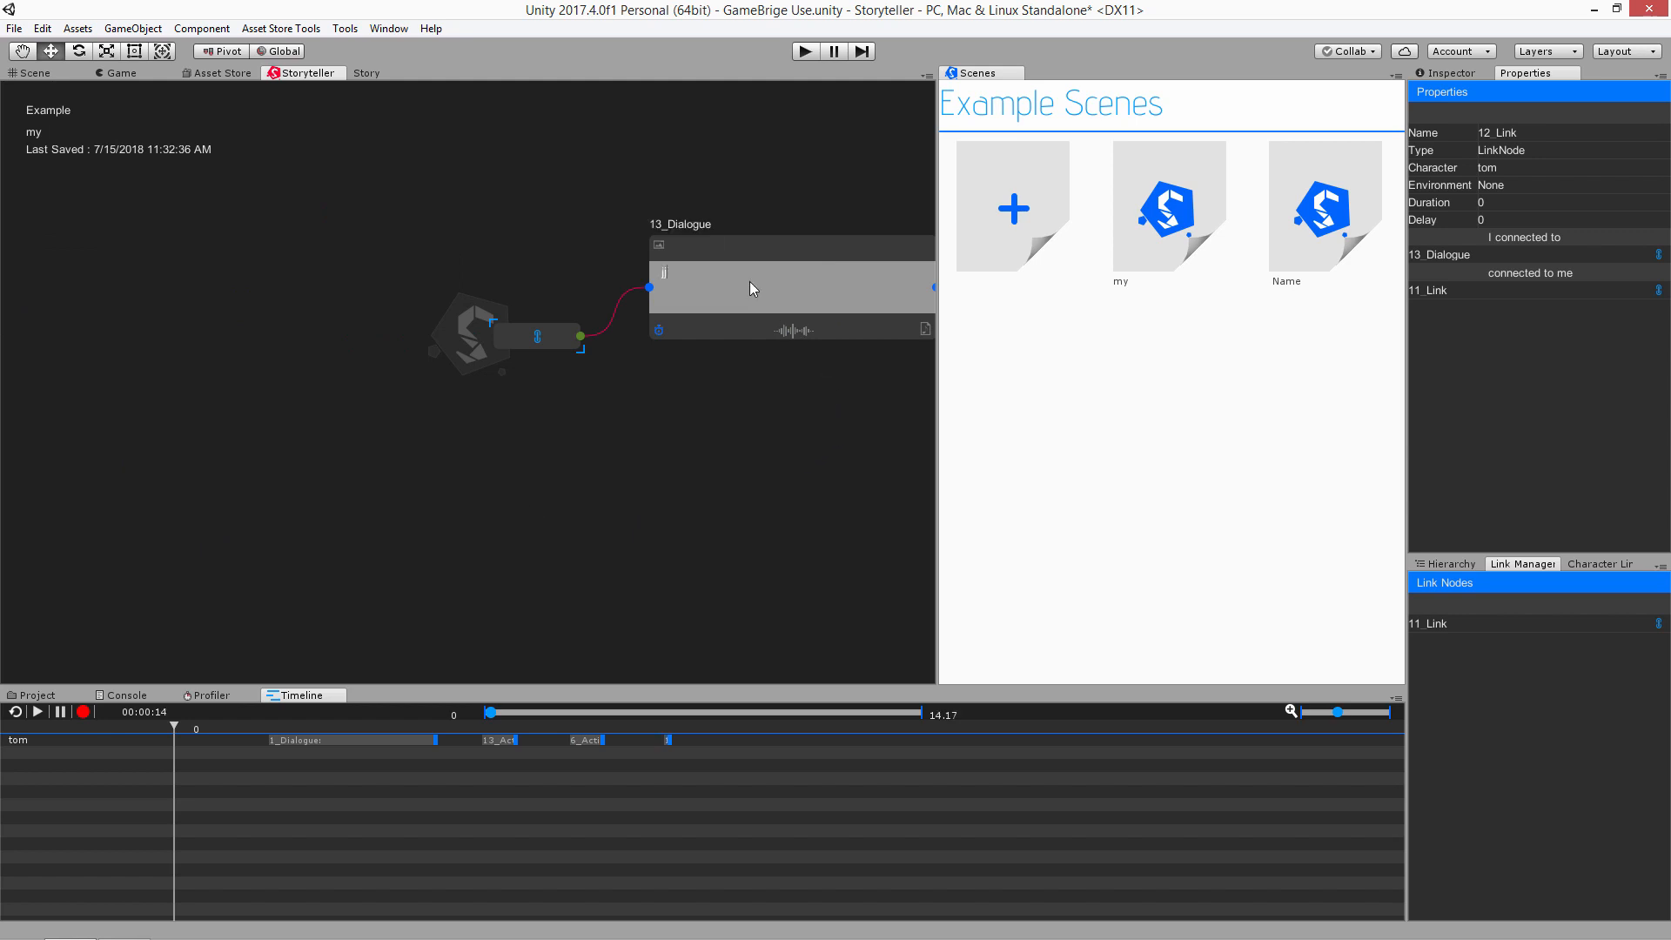
key("BackSpace")
type("hek")
key("BackSpace")
type("llo my name is tom")
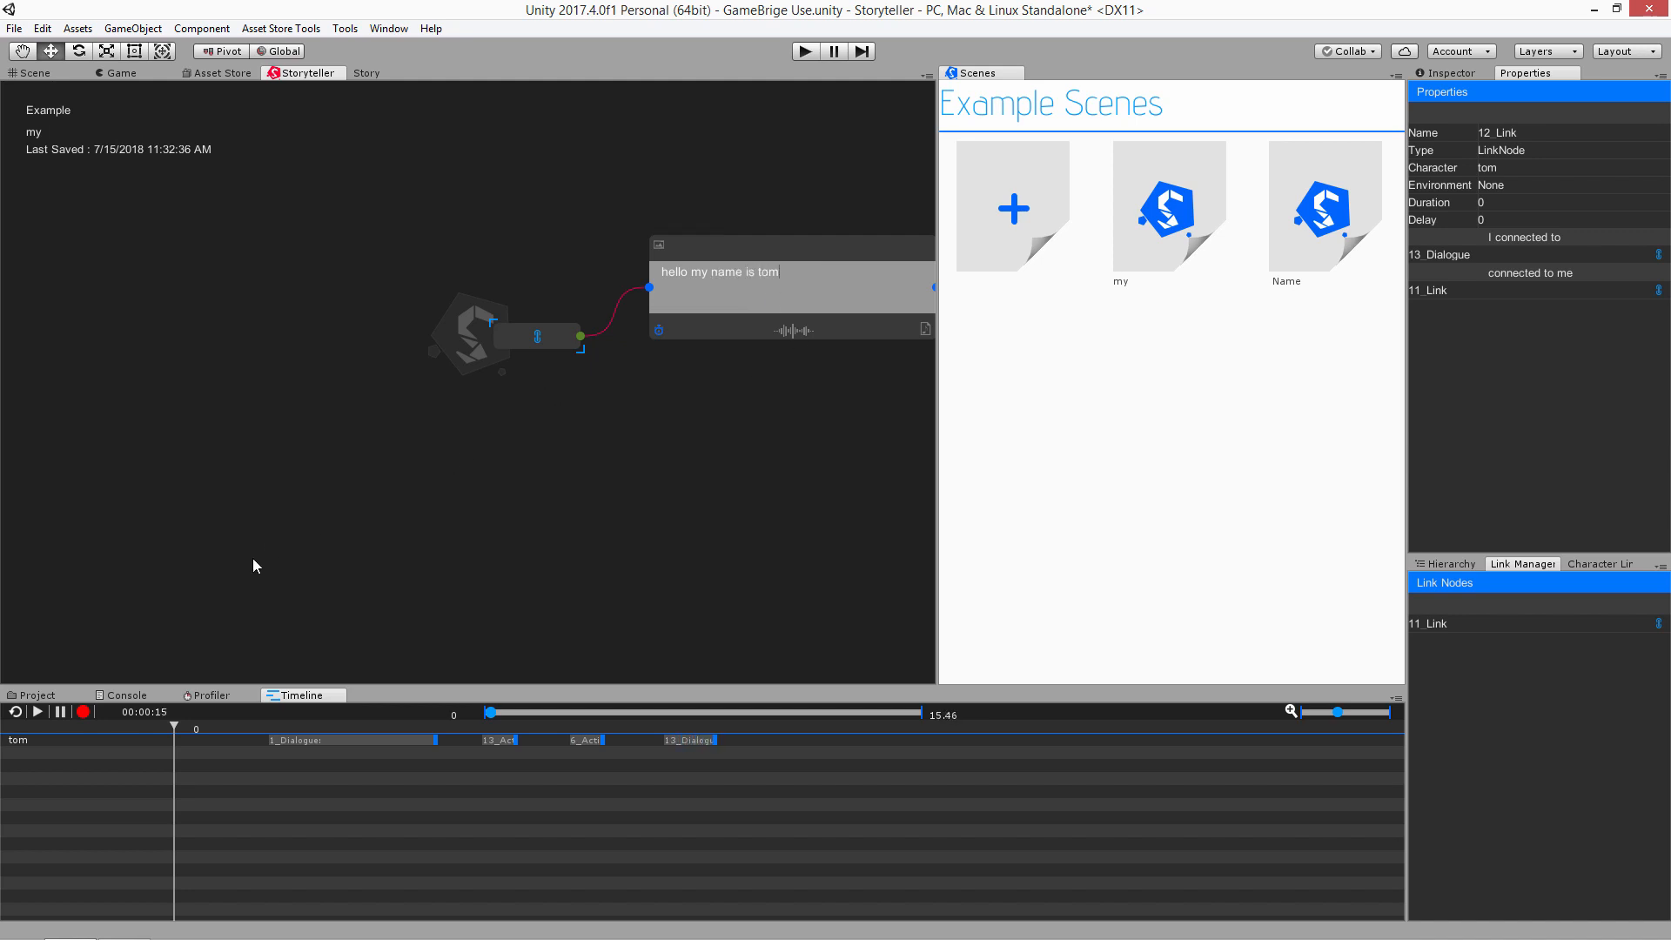
Change the 13_Dialogue clip's text to "hello how are you doing today" in the Timeline and extend its duration to about 2.2
left_click(696, 740)
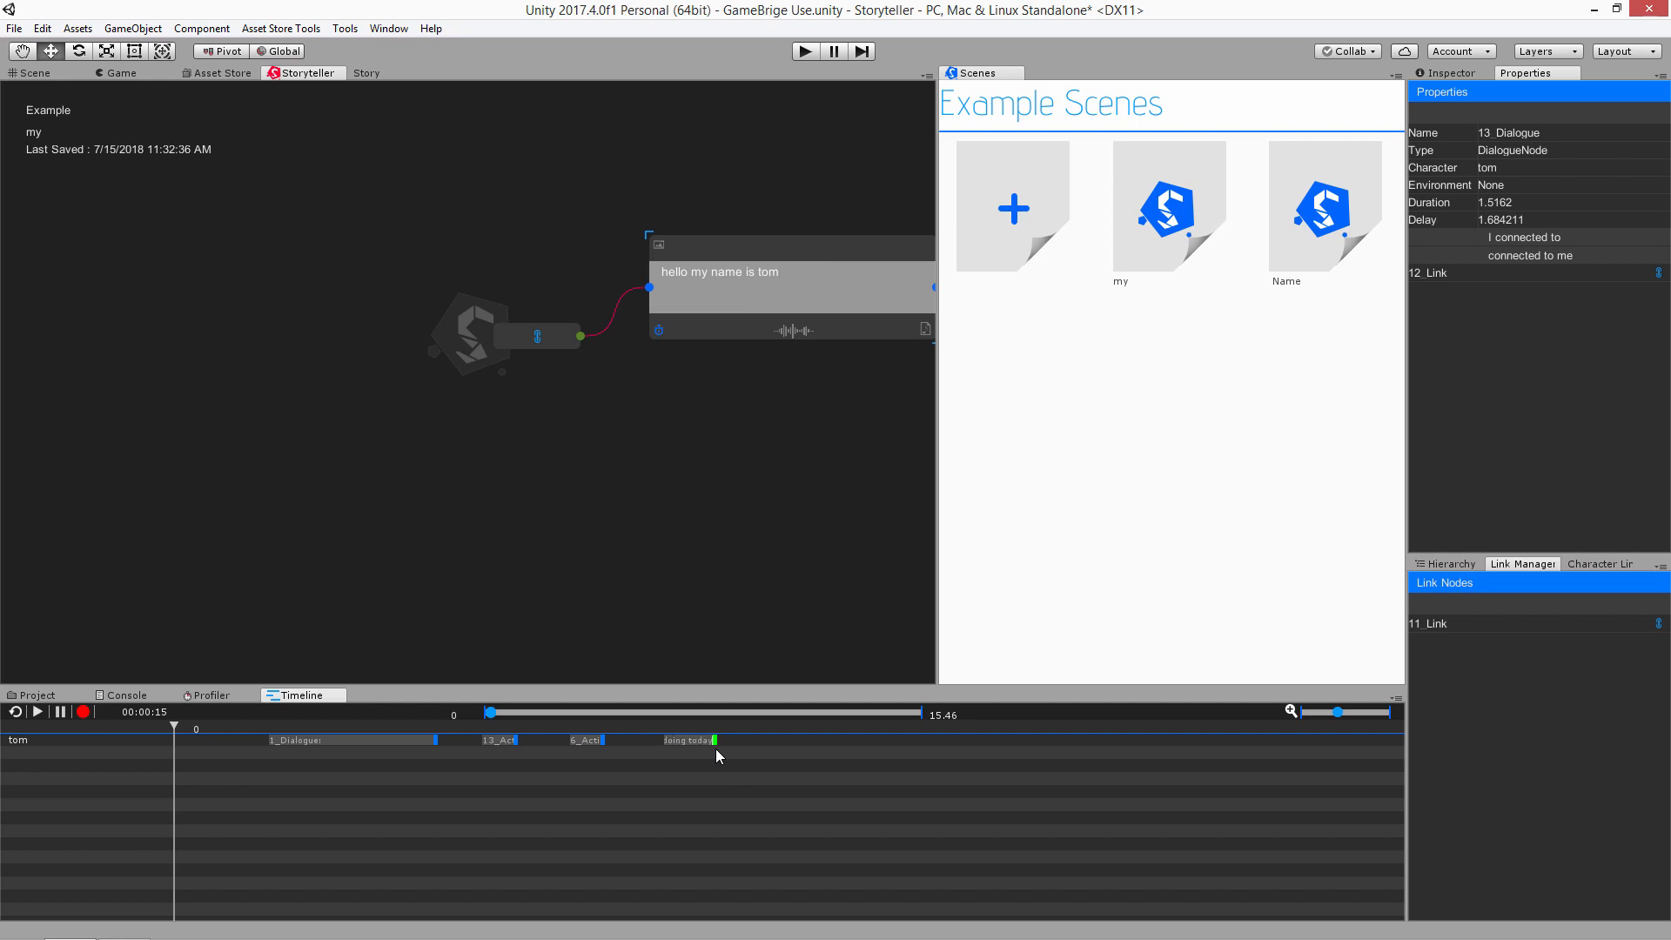
left_click_drag(715, 748, 739, 760)
Add a dialogue node connected after 13_Dialogue and fill its text with "ppppppppppppp"
left_click_drag(839, 483, 414, 459)
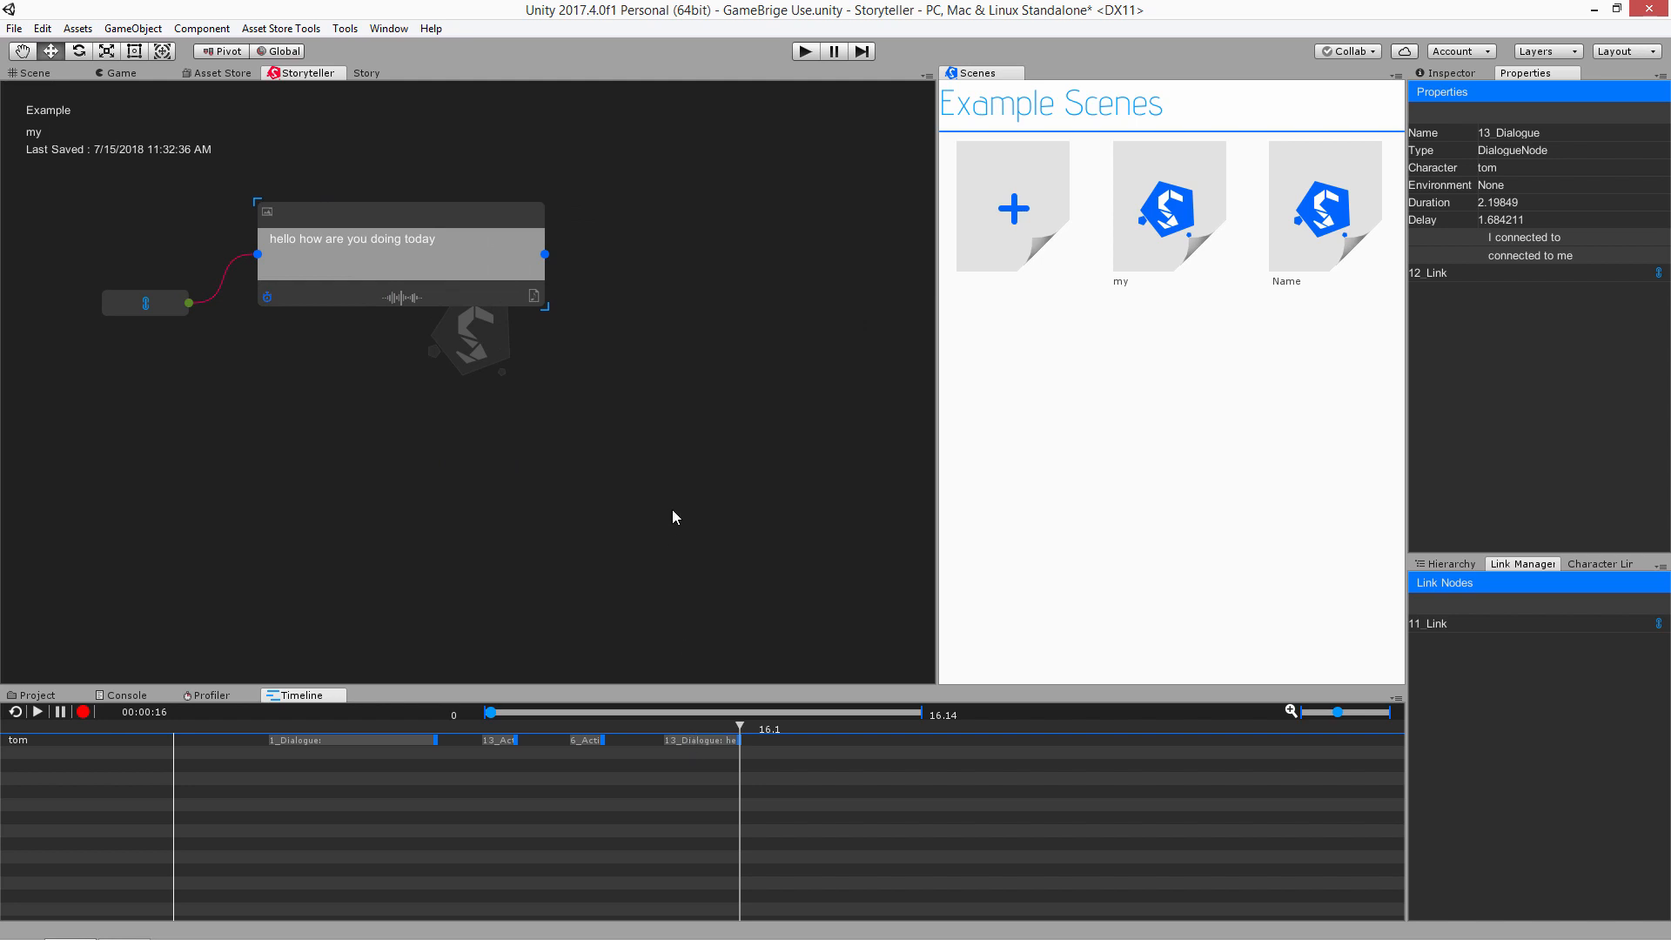
key("d")
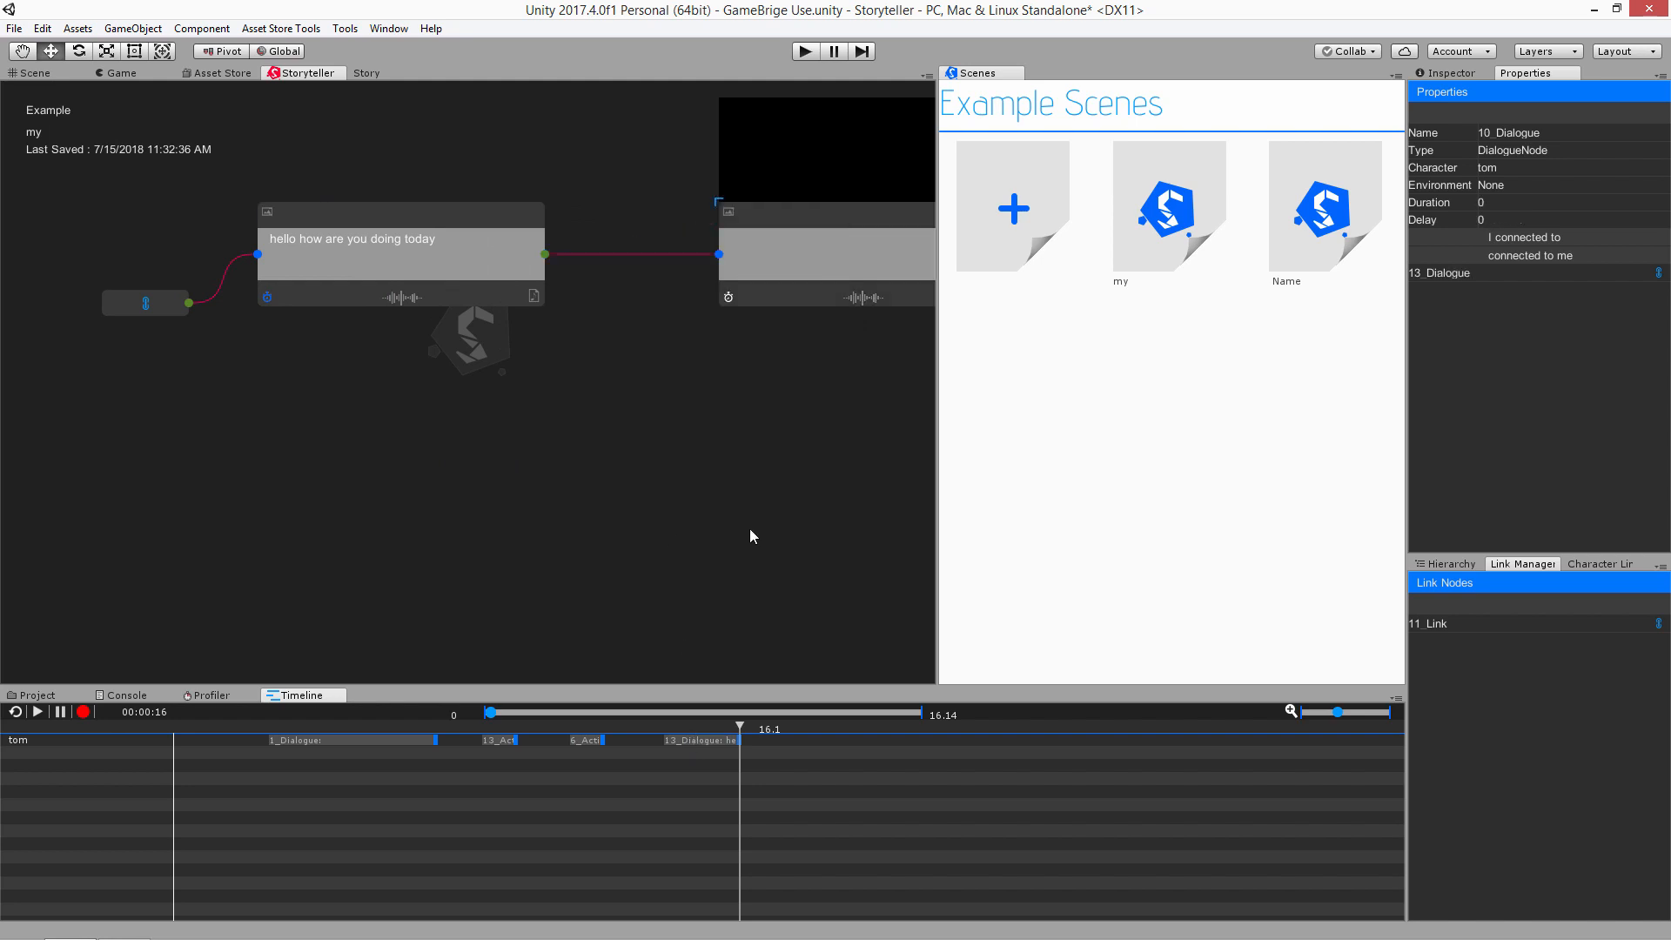
left_click_drag(683, 499, 593, 519)
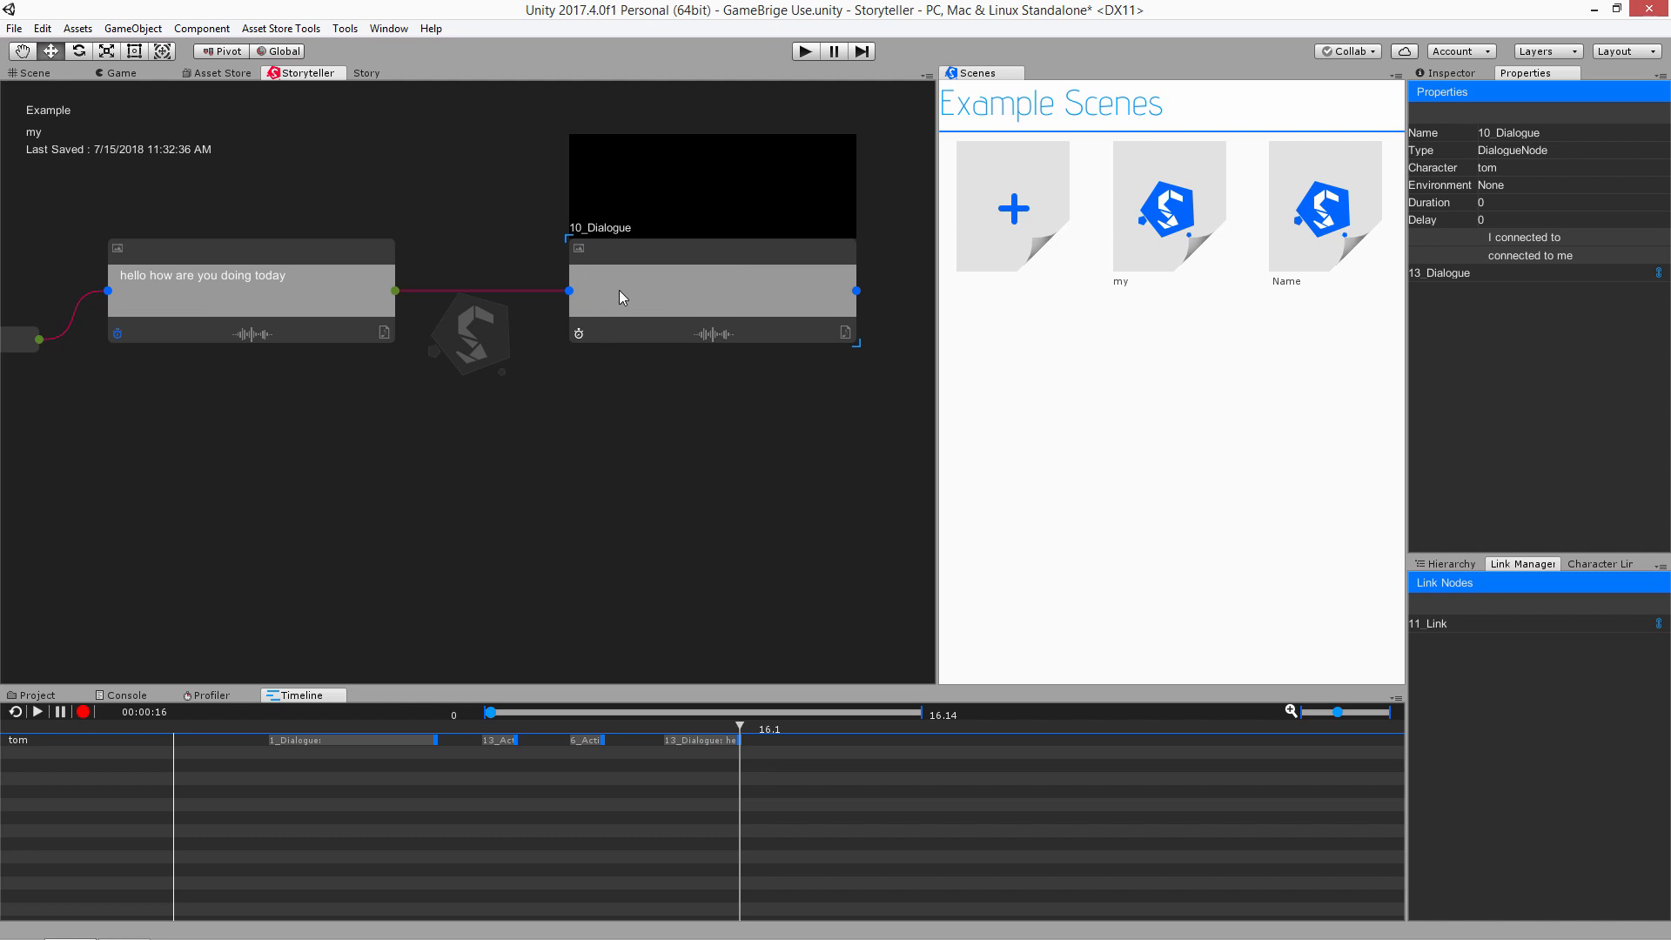
type("ppppppppppppp")
middle_click_drag(256, 406, 216, 425)
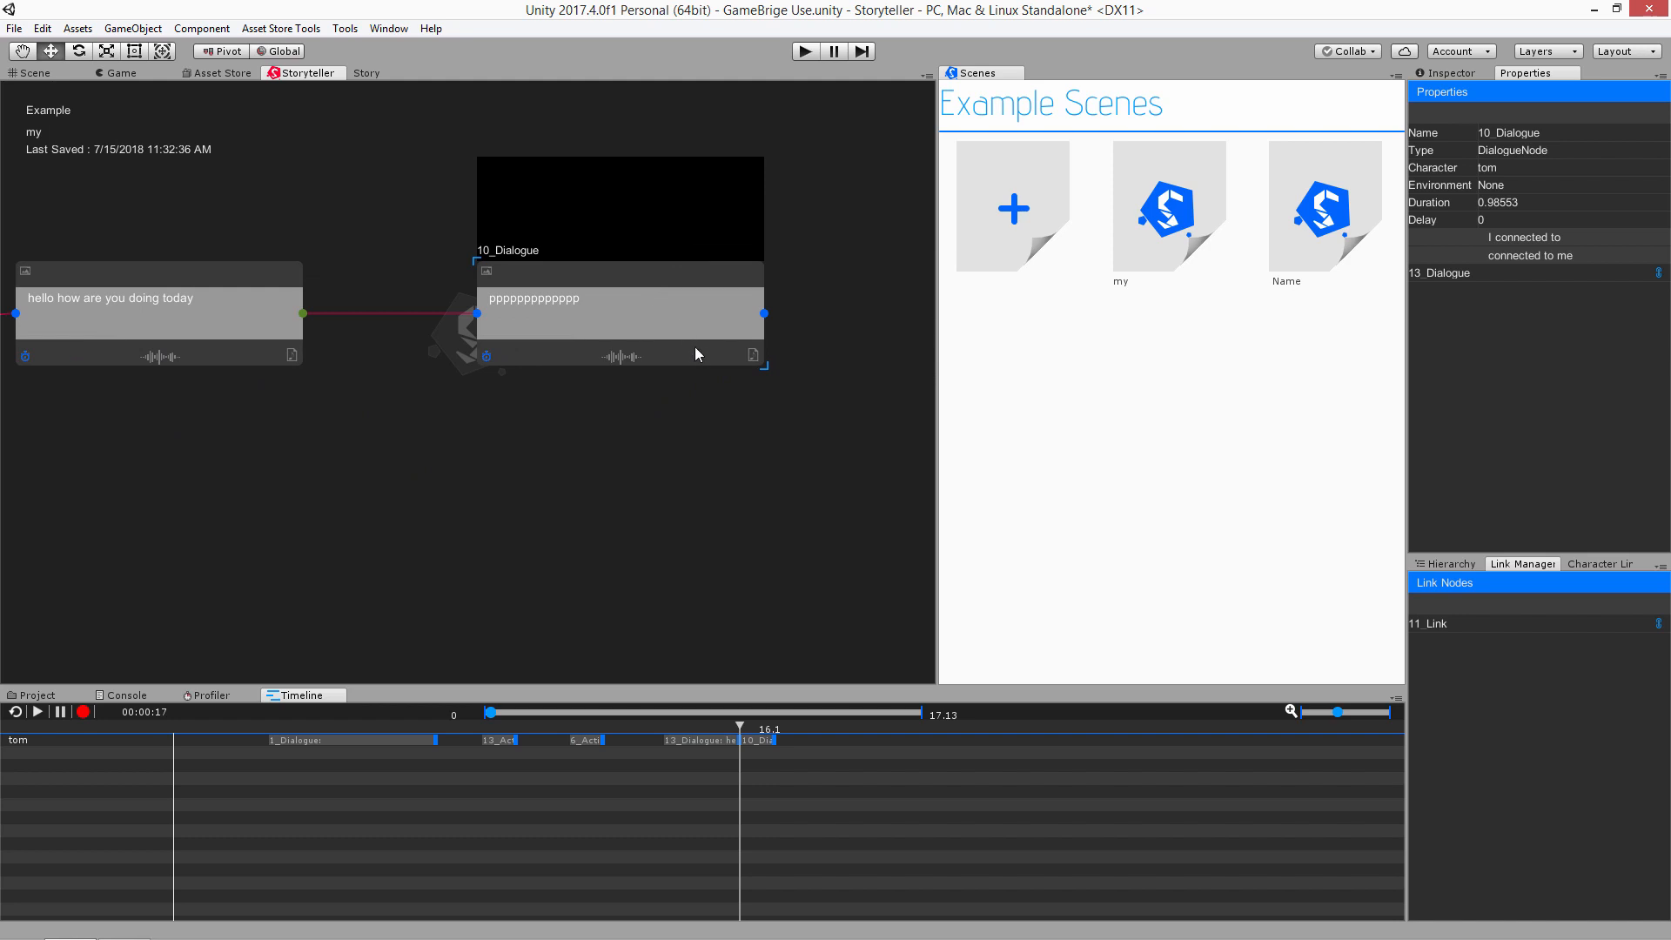
Record a voice clip about 3.85 s long in the new dialogue node's audio mode, and return the node to text mode
left_click(754, 359)
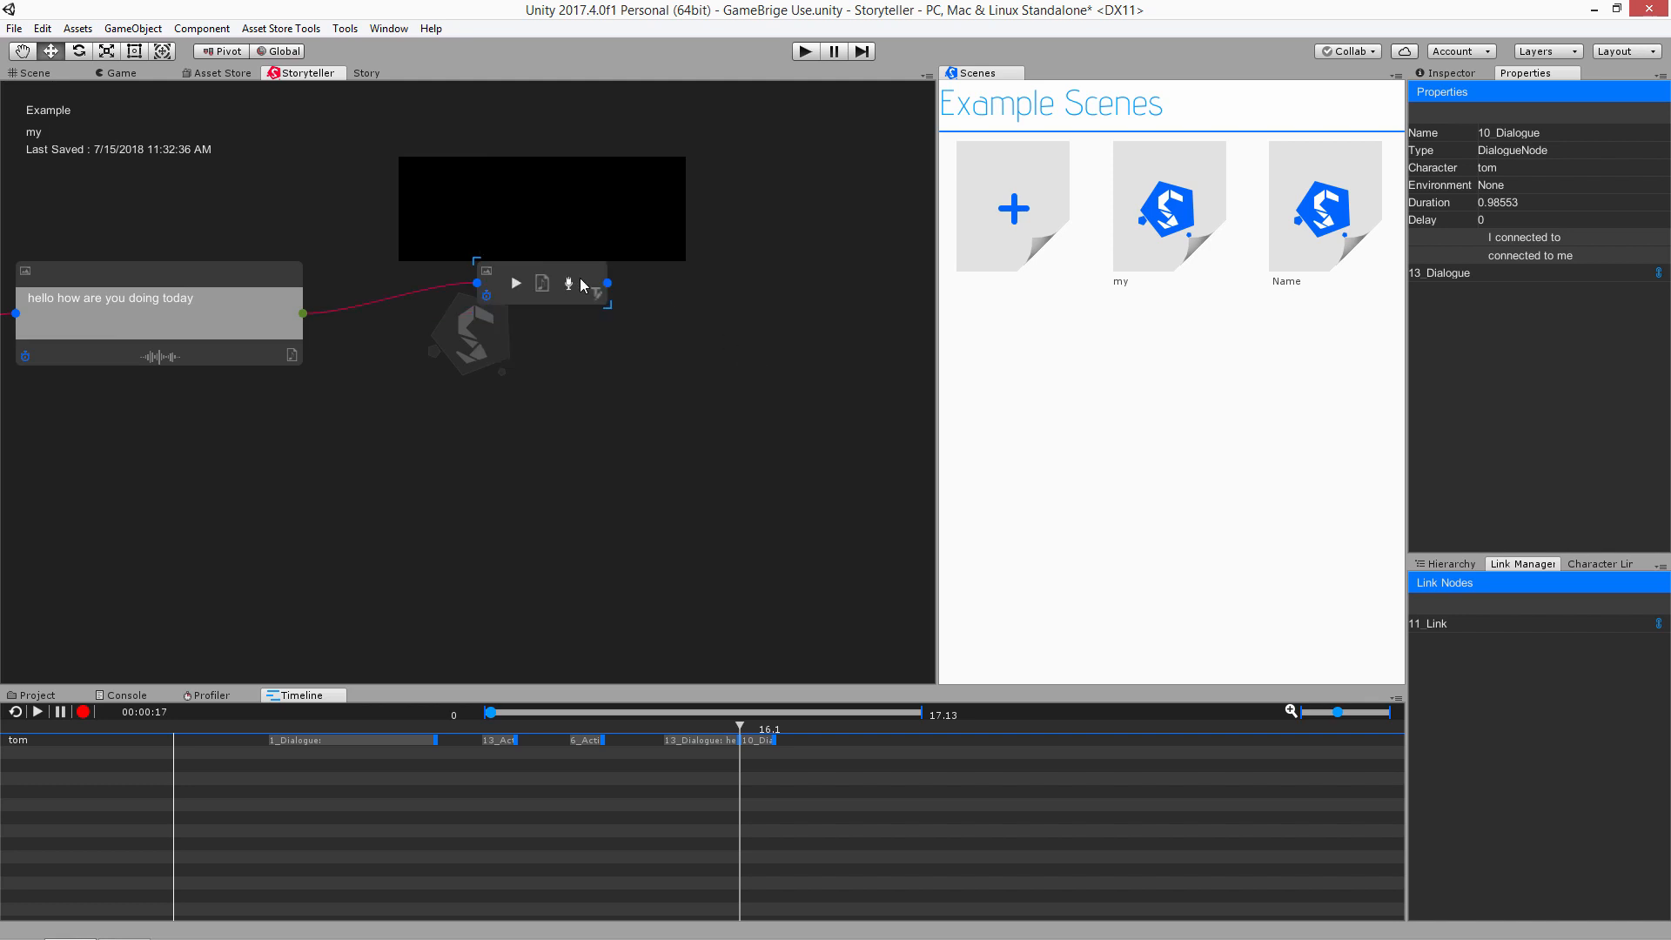
left_click(596, 294)
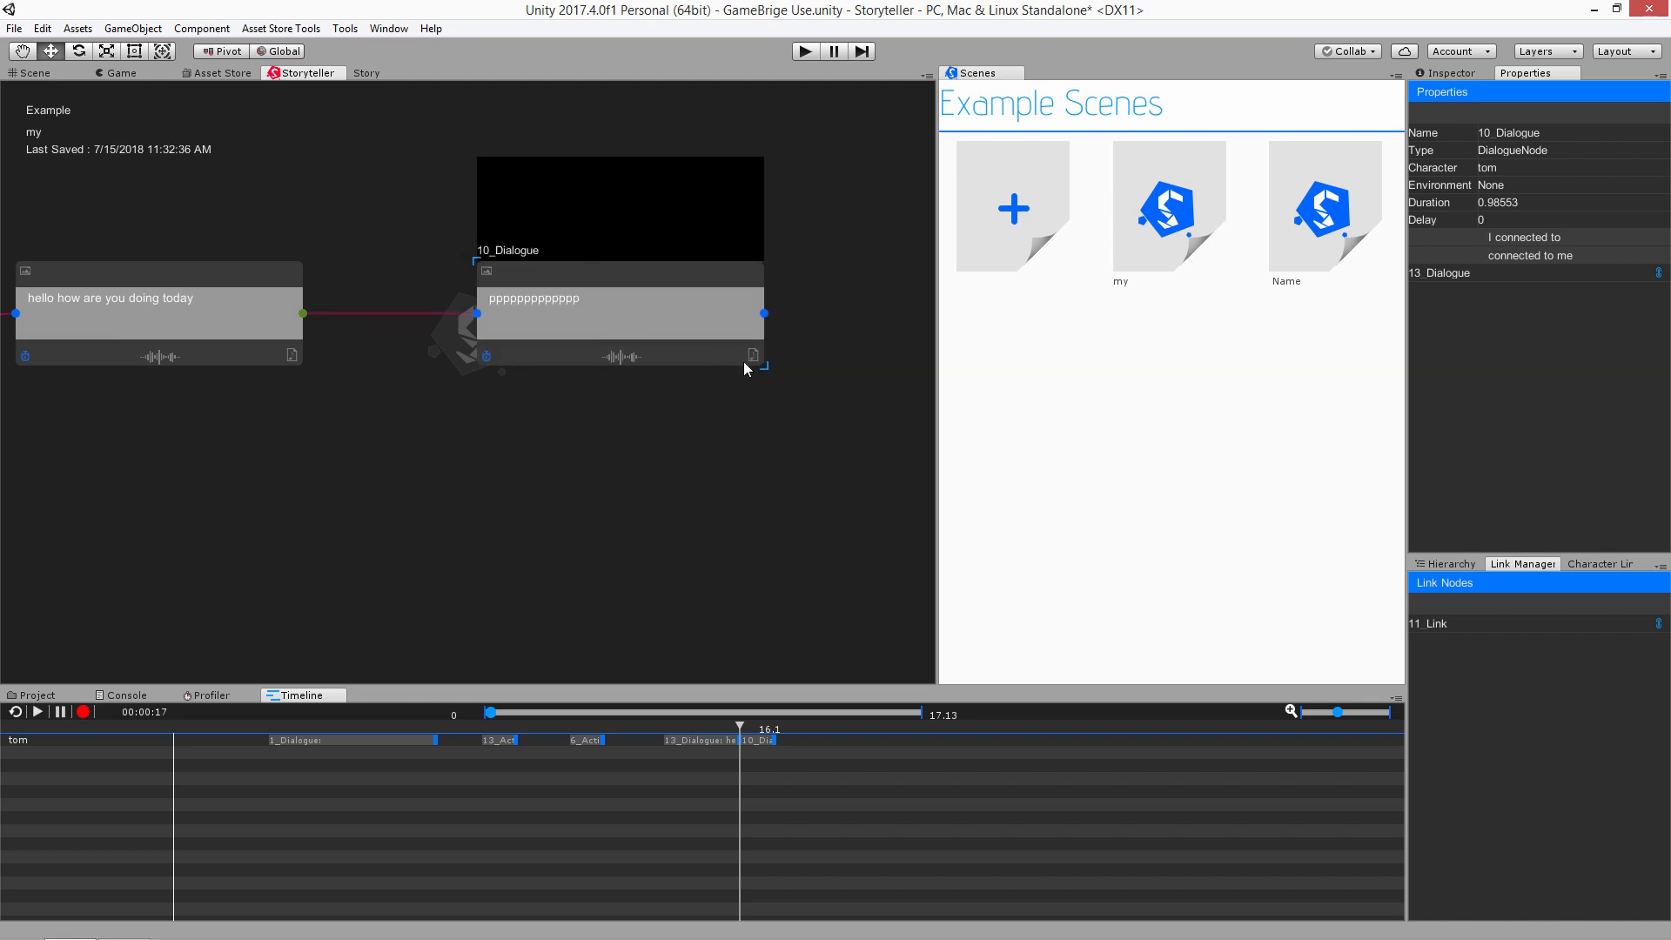
left_click(752, 355)
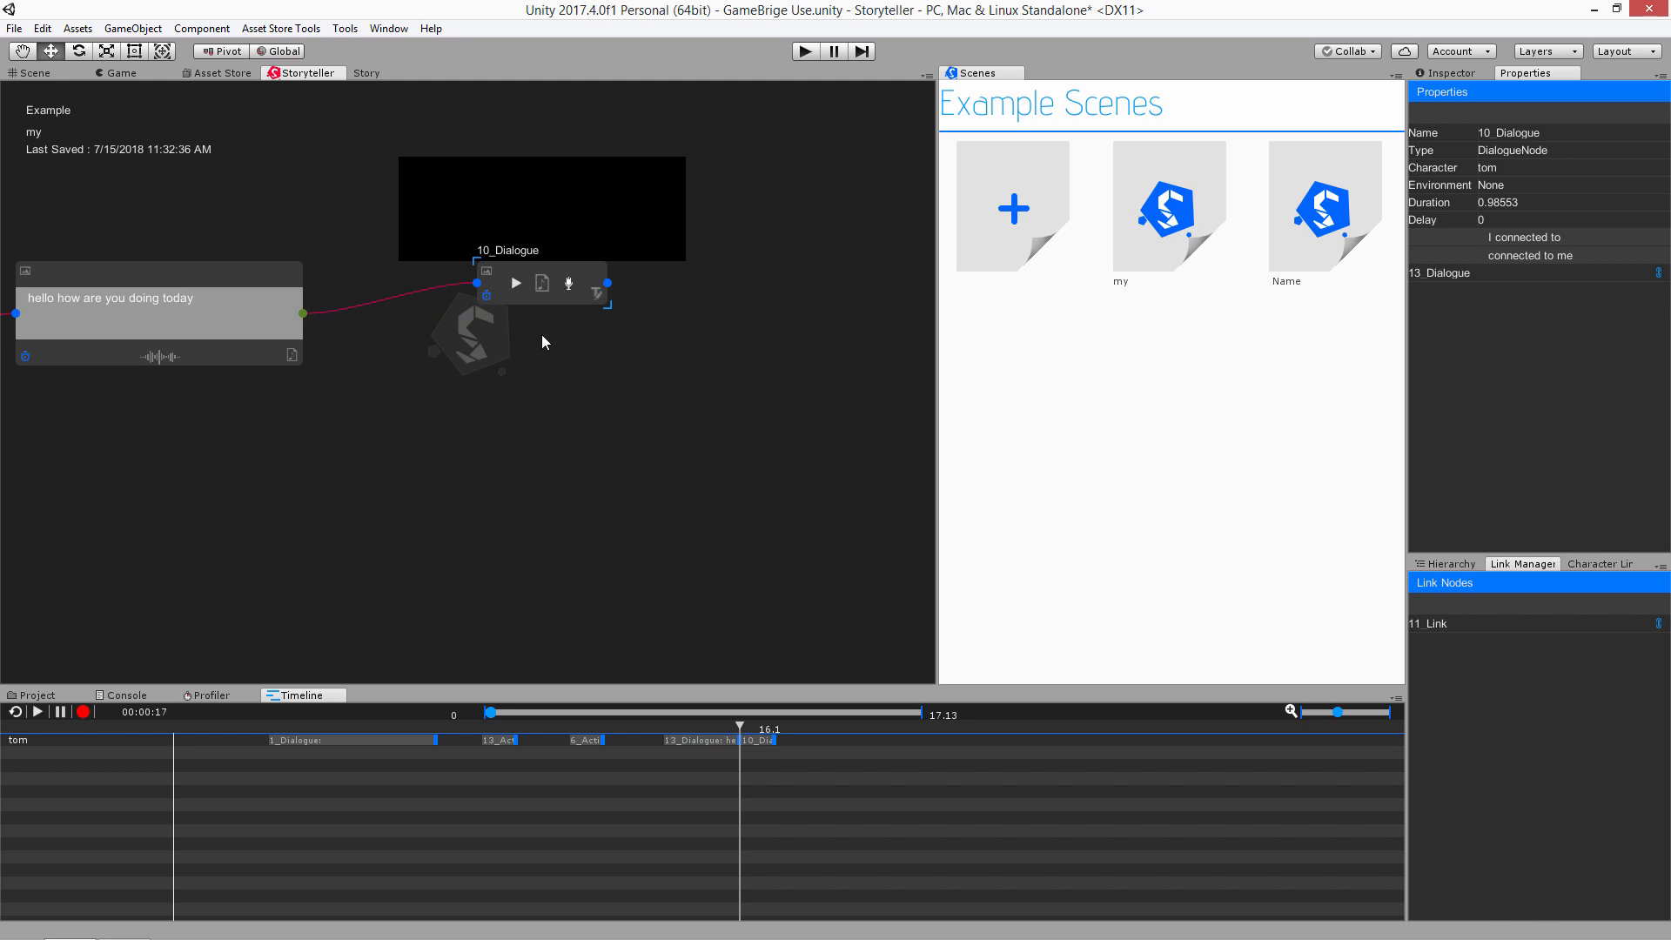
left_click(569, 286)
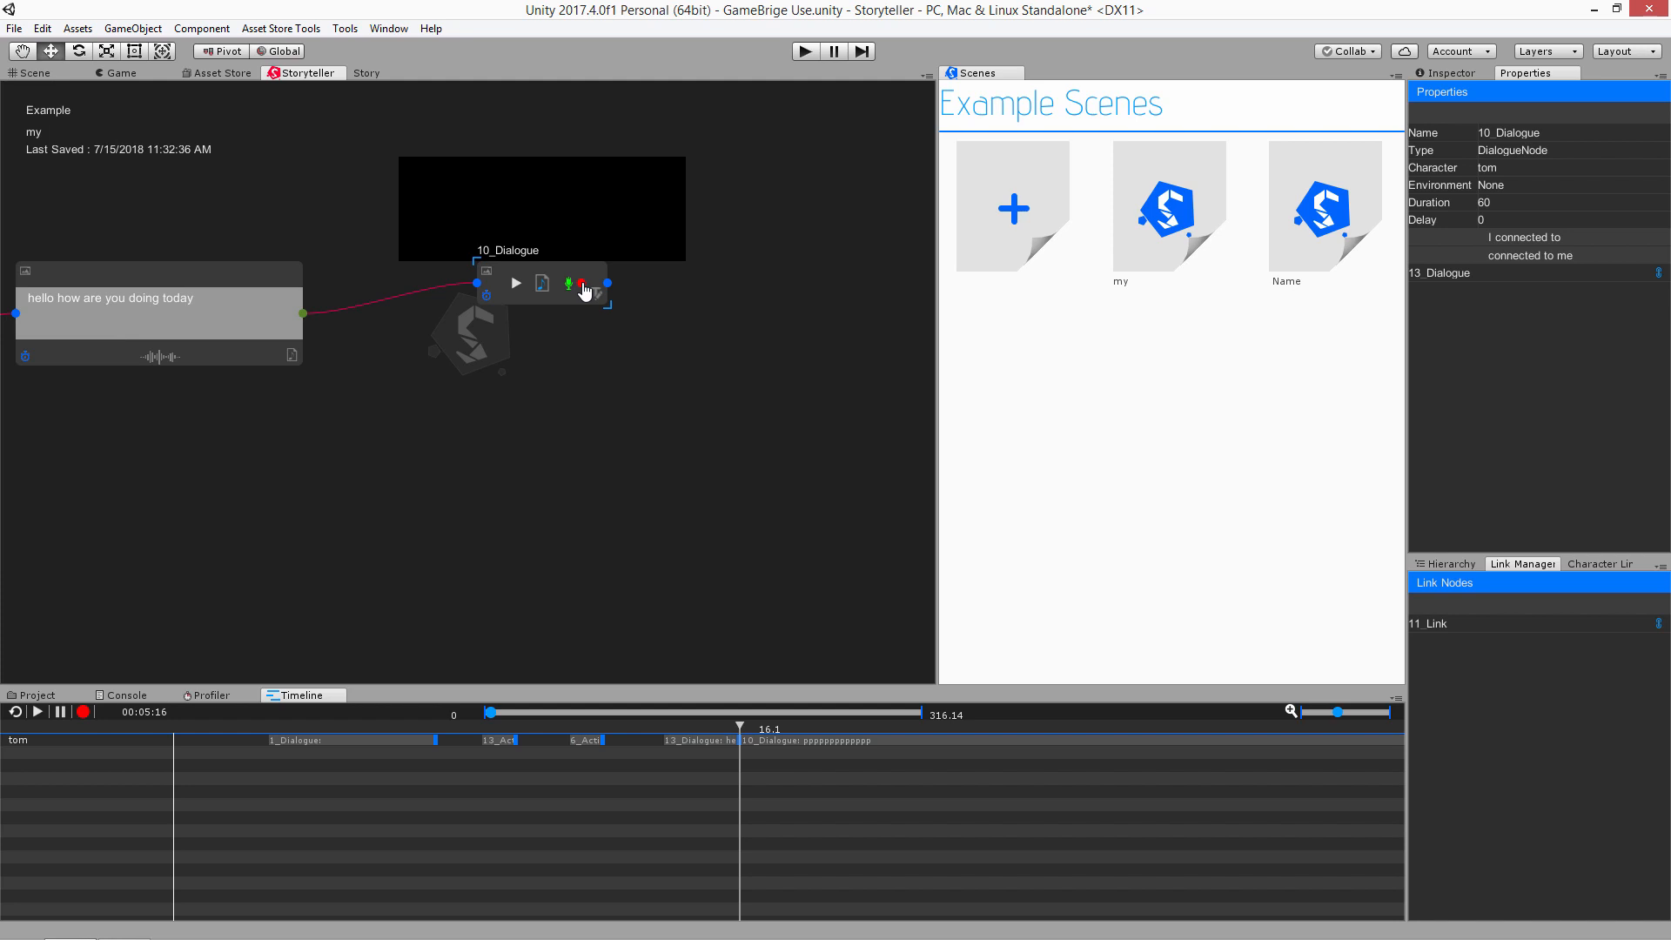
left_click(582, 285)
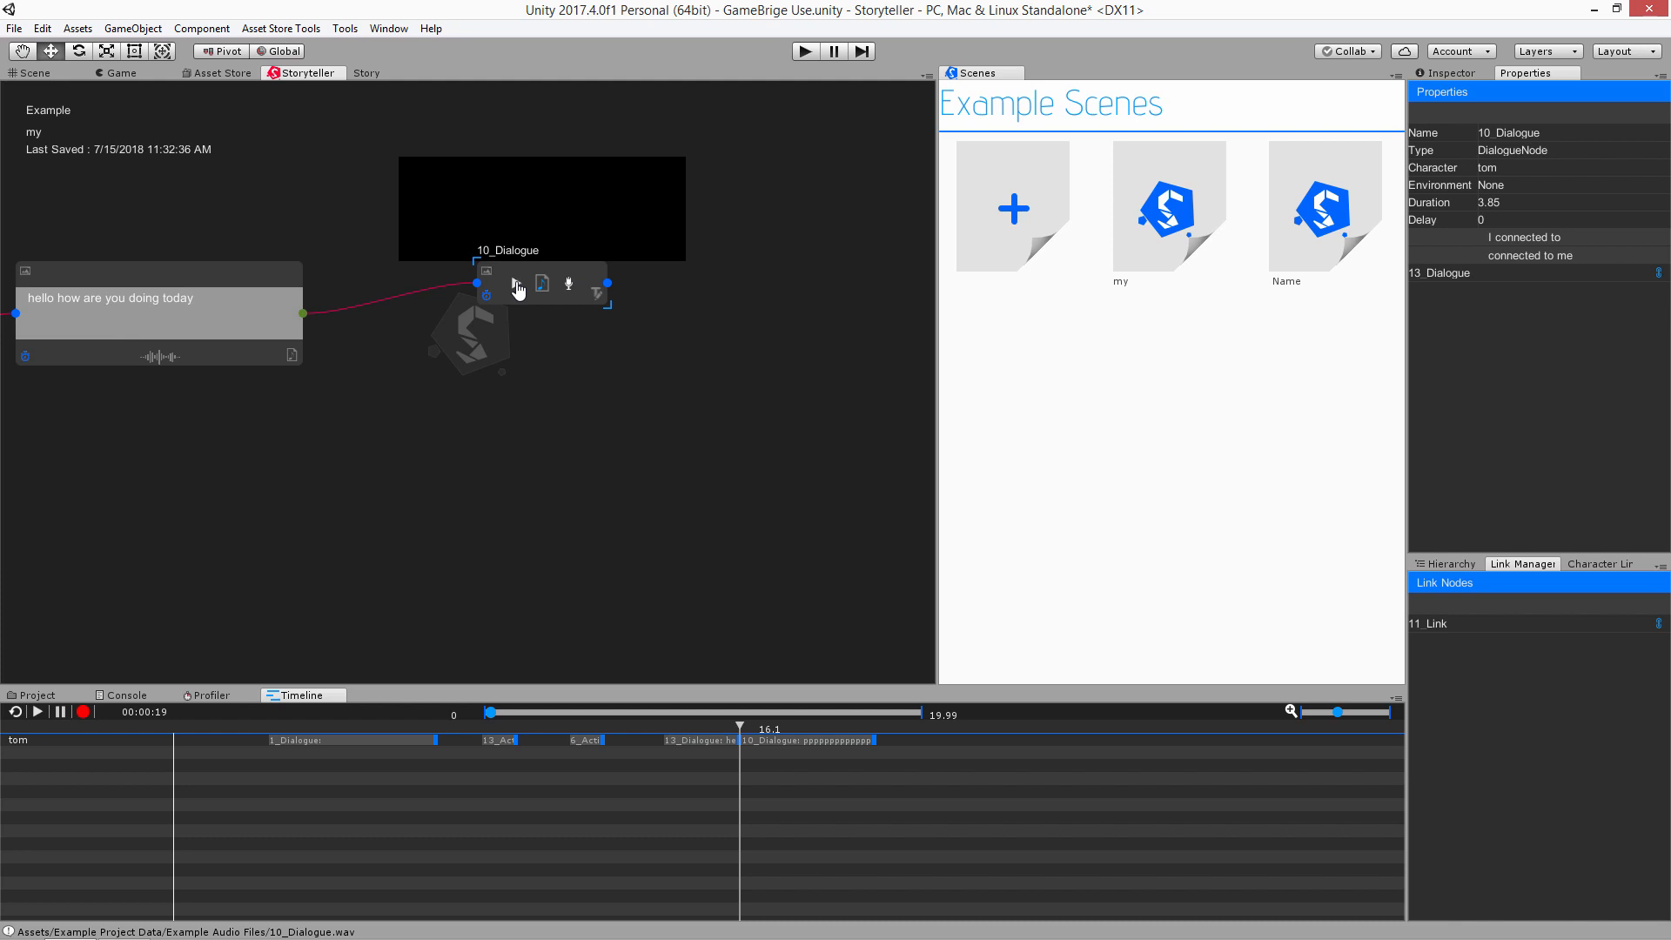
left_click(600, 297)
middle_click_drag(273, 506, 794, 589)
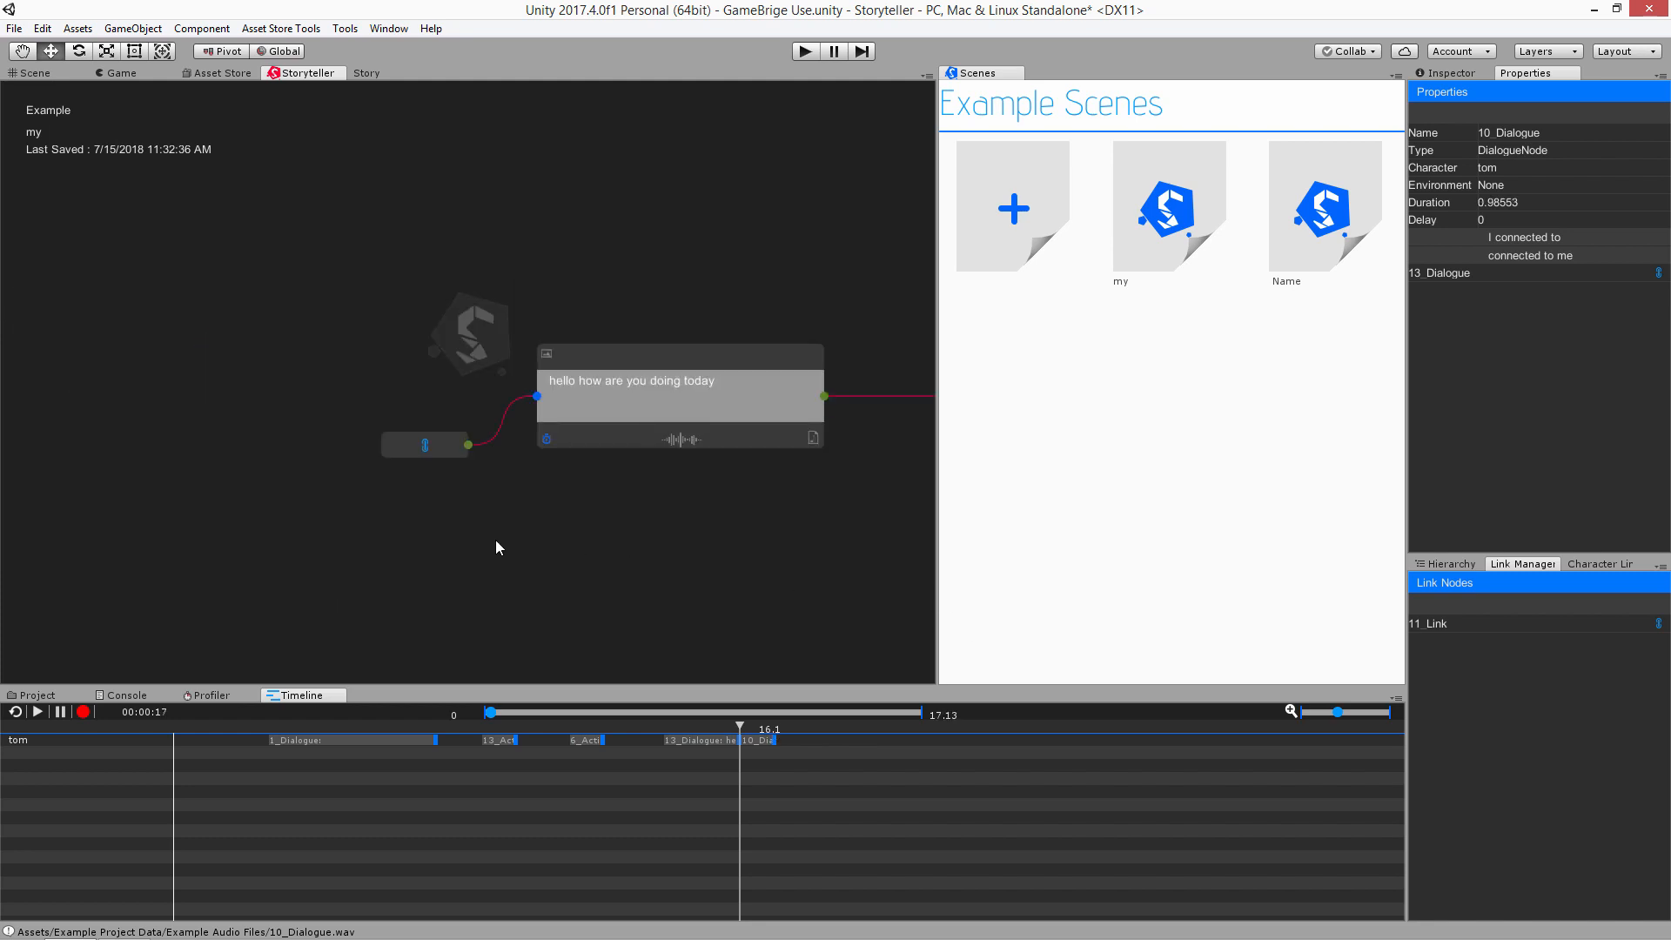
middle_click_drag(535, 475, 1070, 462)
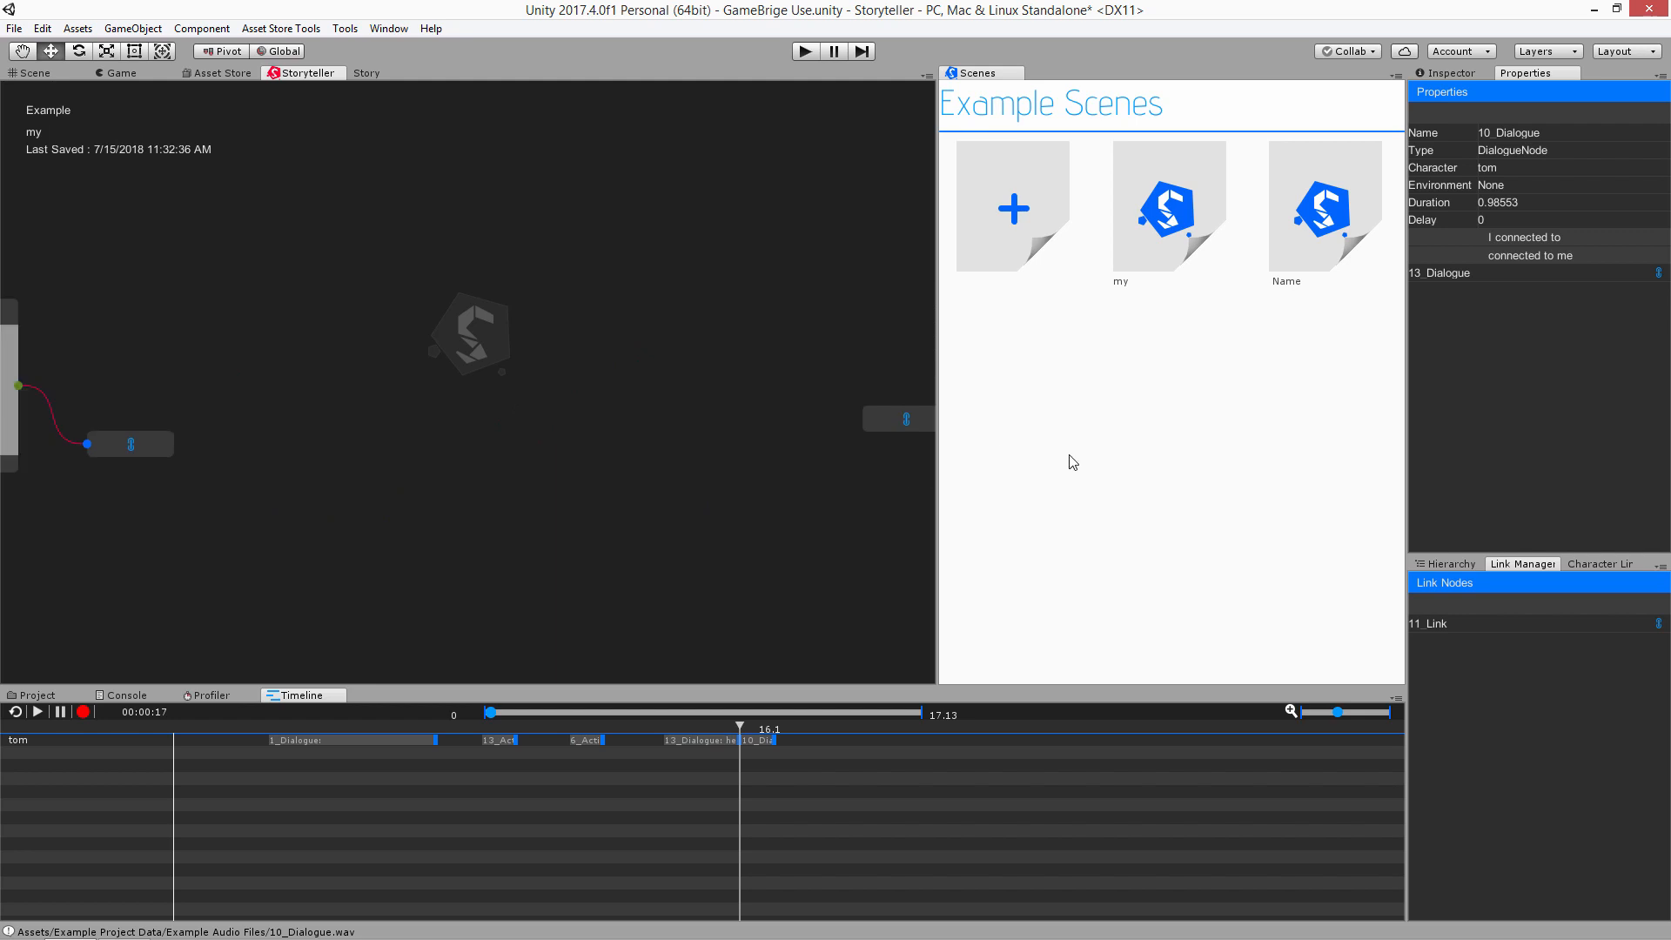
middle_click_drag(127, 497, 914, 447)
middle_click_drag(305, 533, 215, 432)
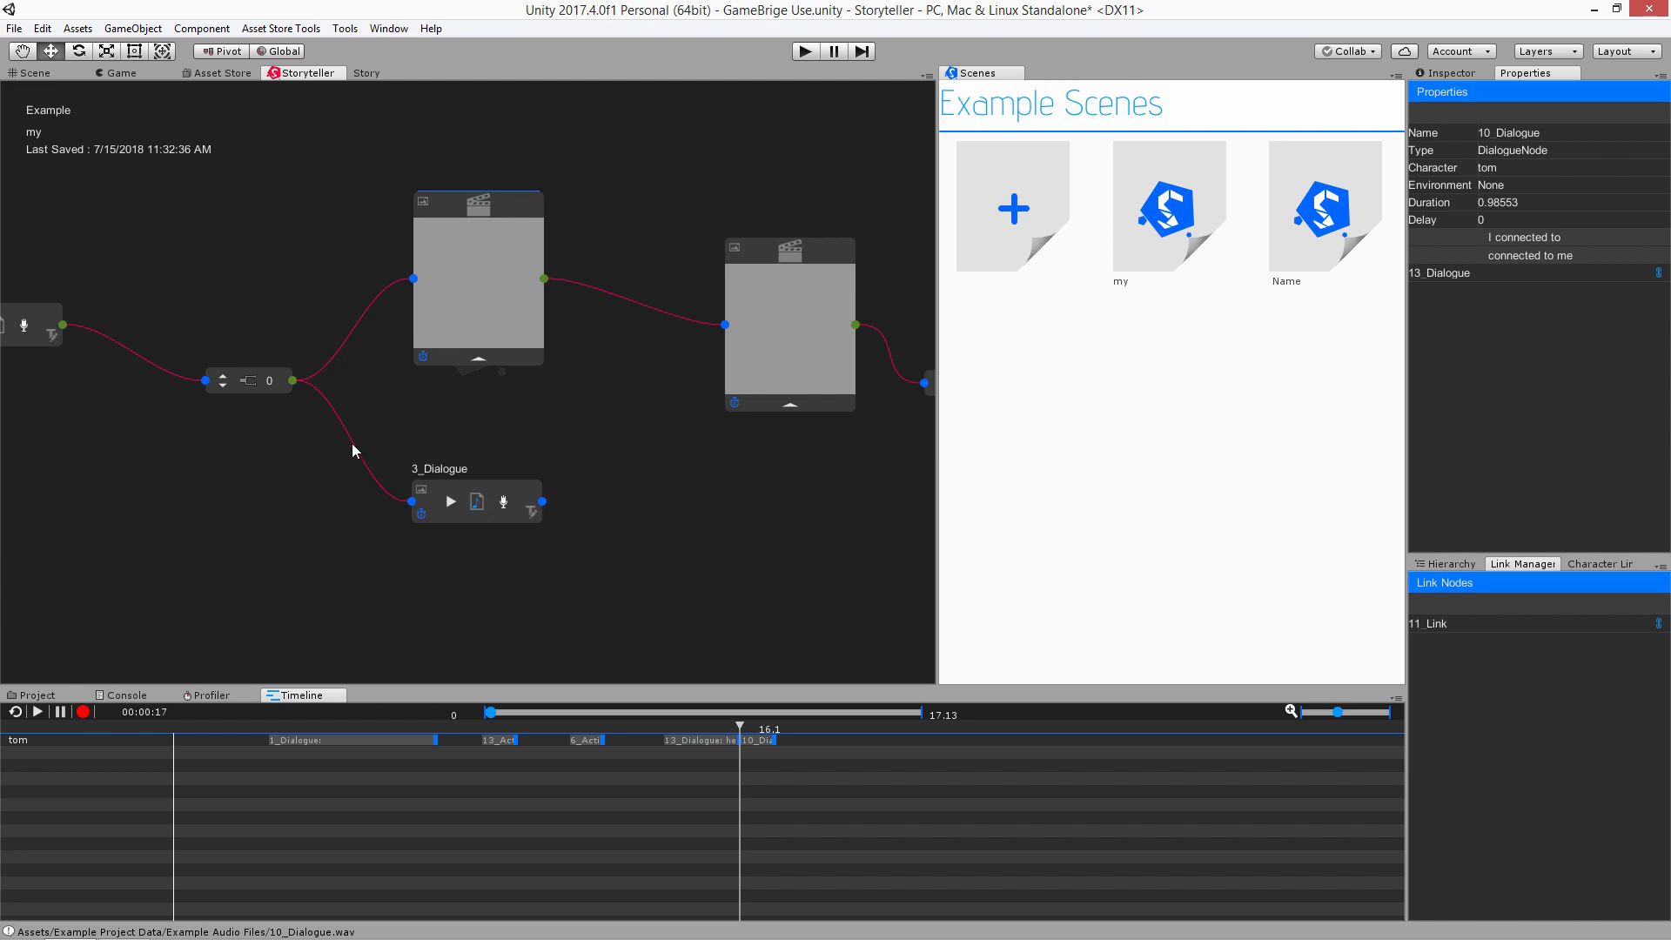
Switch the route node to 1 and add two chained dialogue nodes after the 3_Dialogue node
left_click(223, 378)
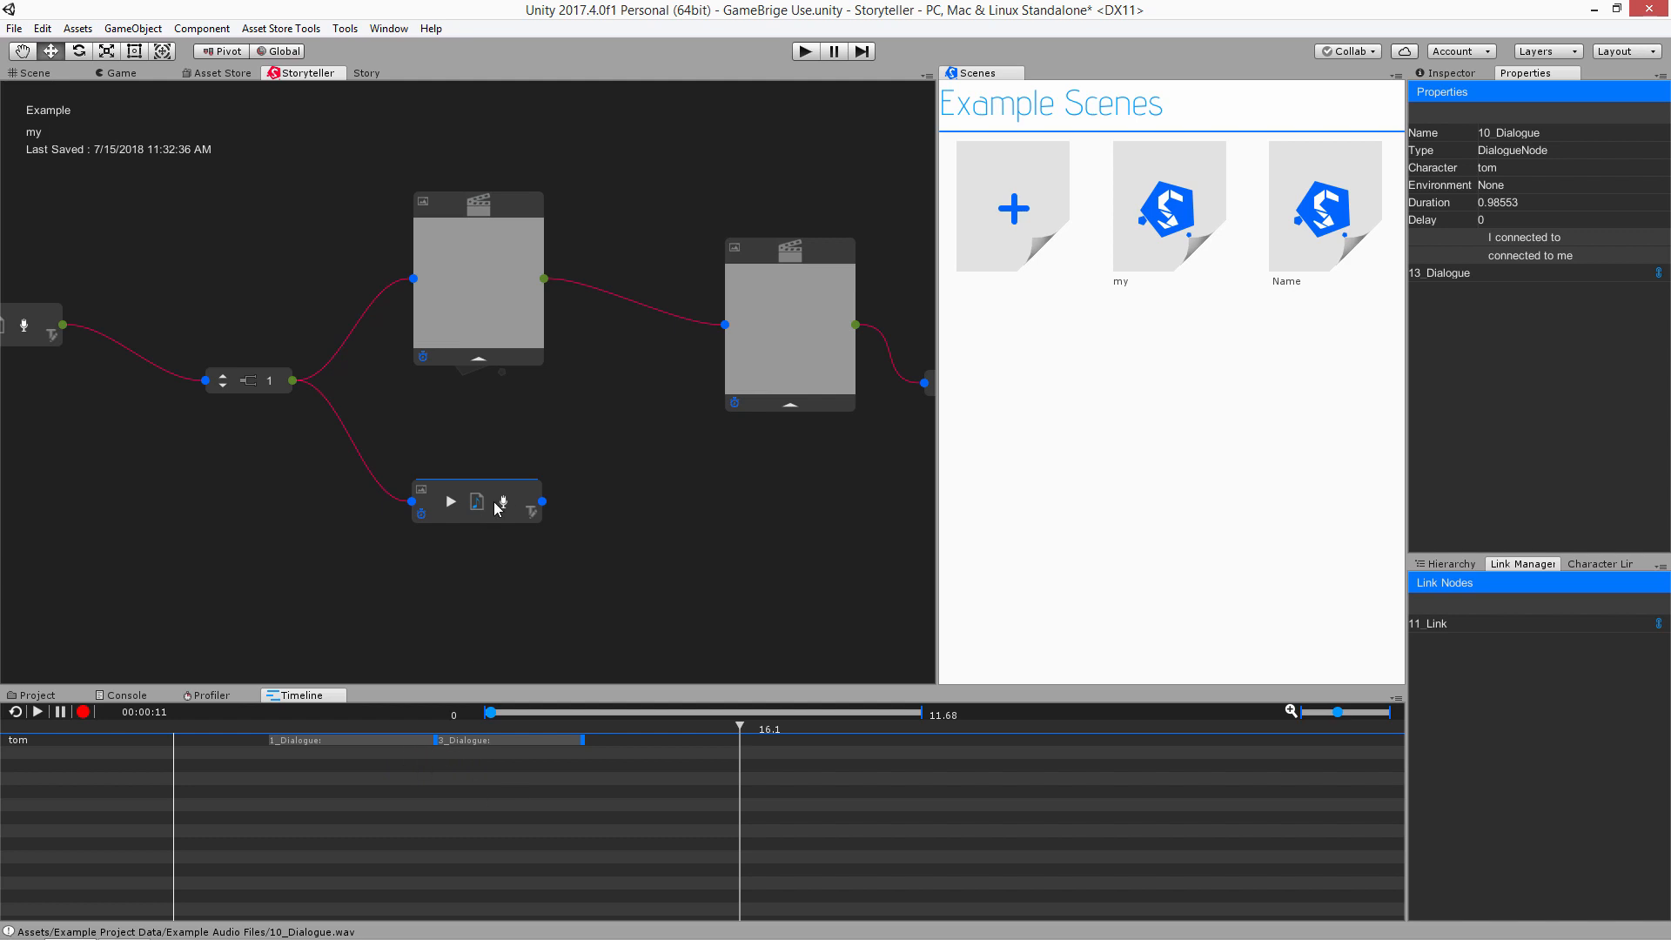
middle_click_drag(703, 569, 288, 470)
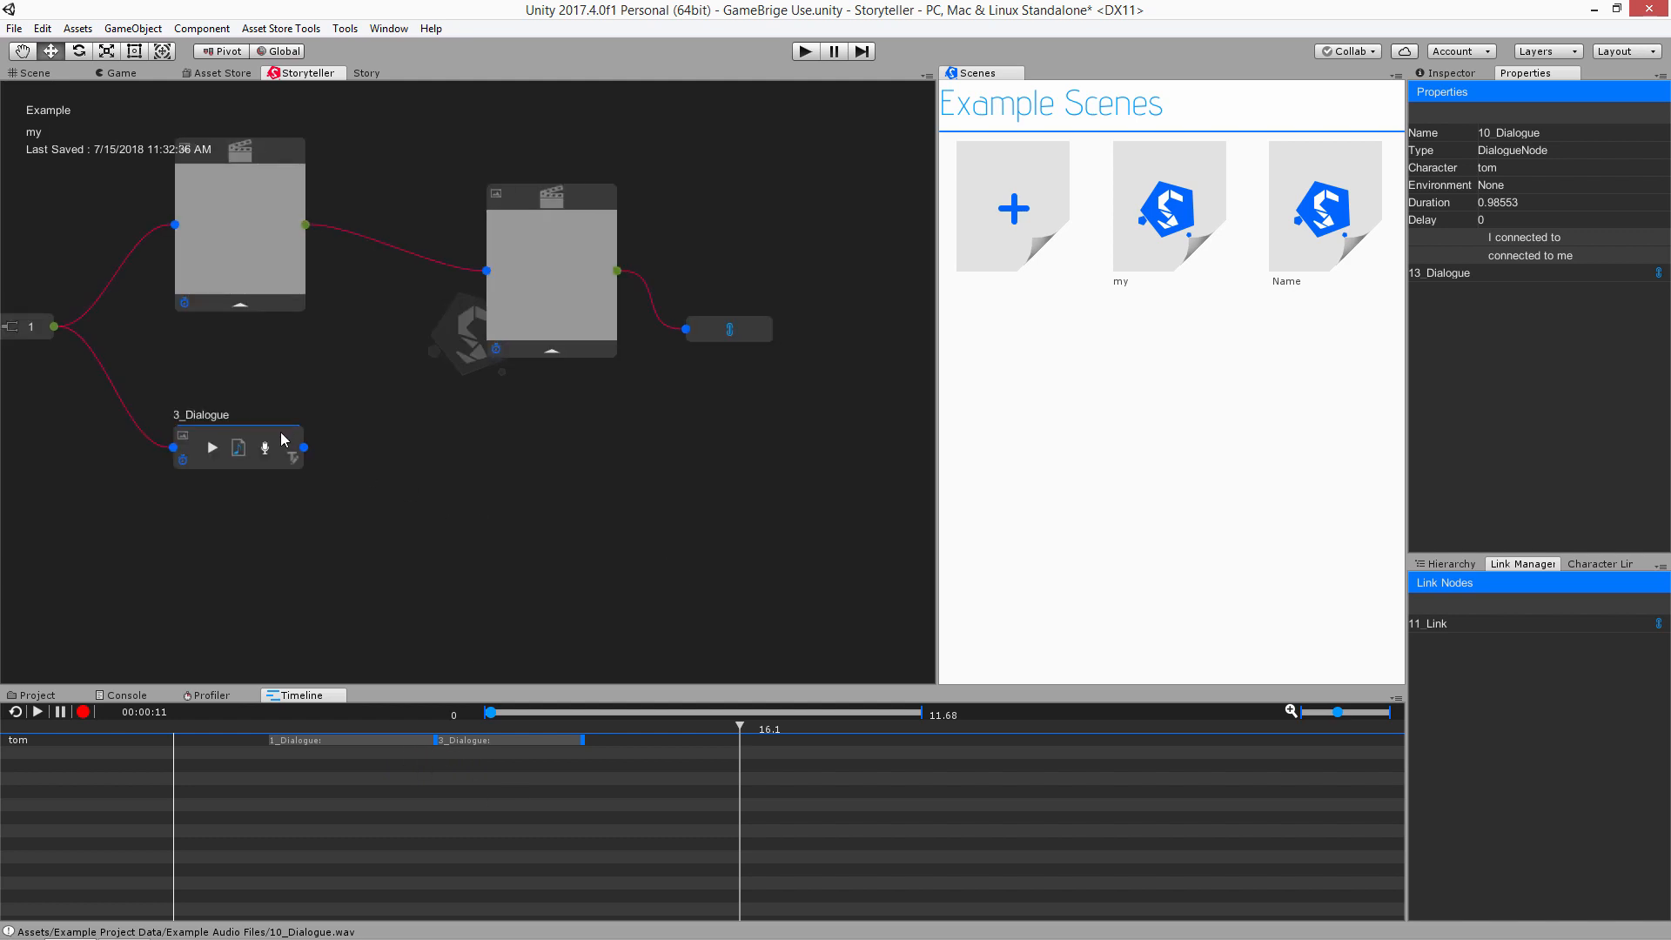
left_click_drag(275, 458, 283, 510)
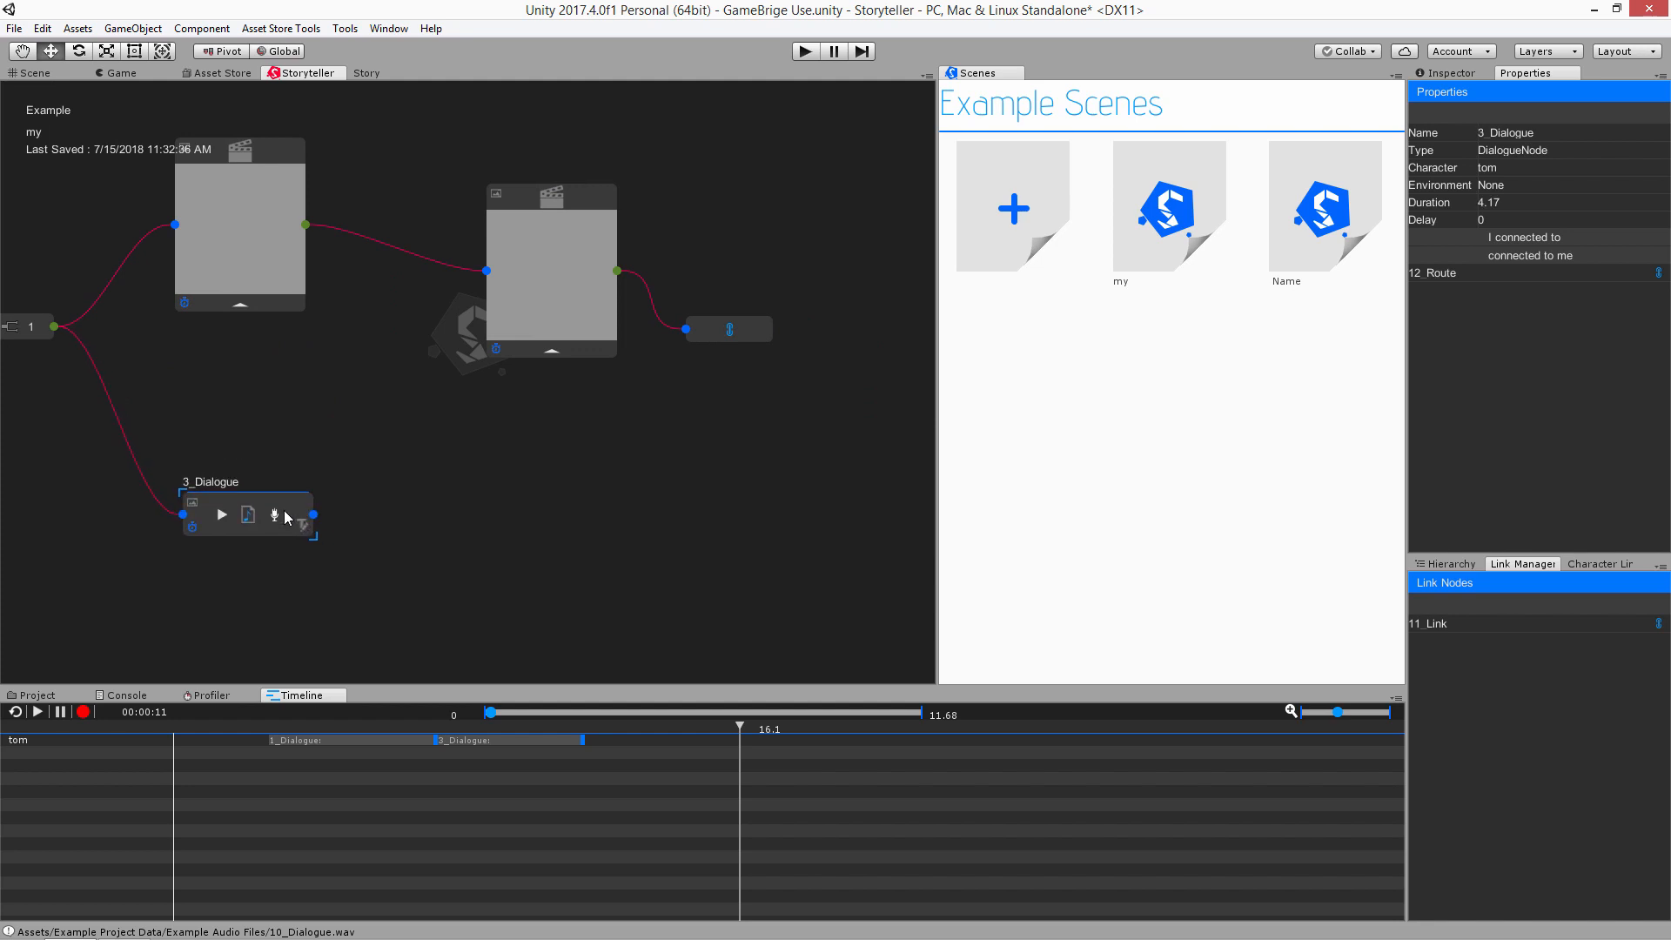
key("d")
key("d")
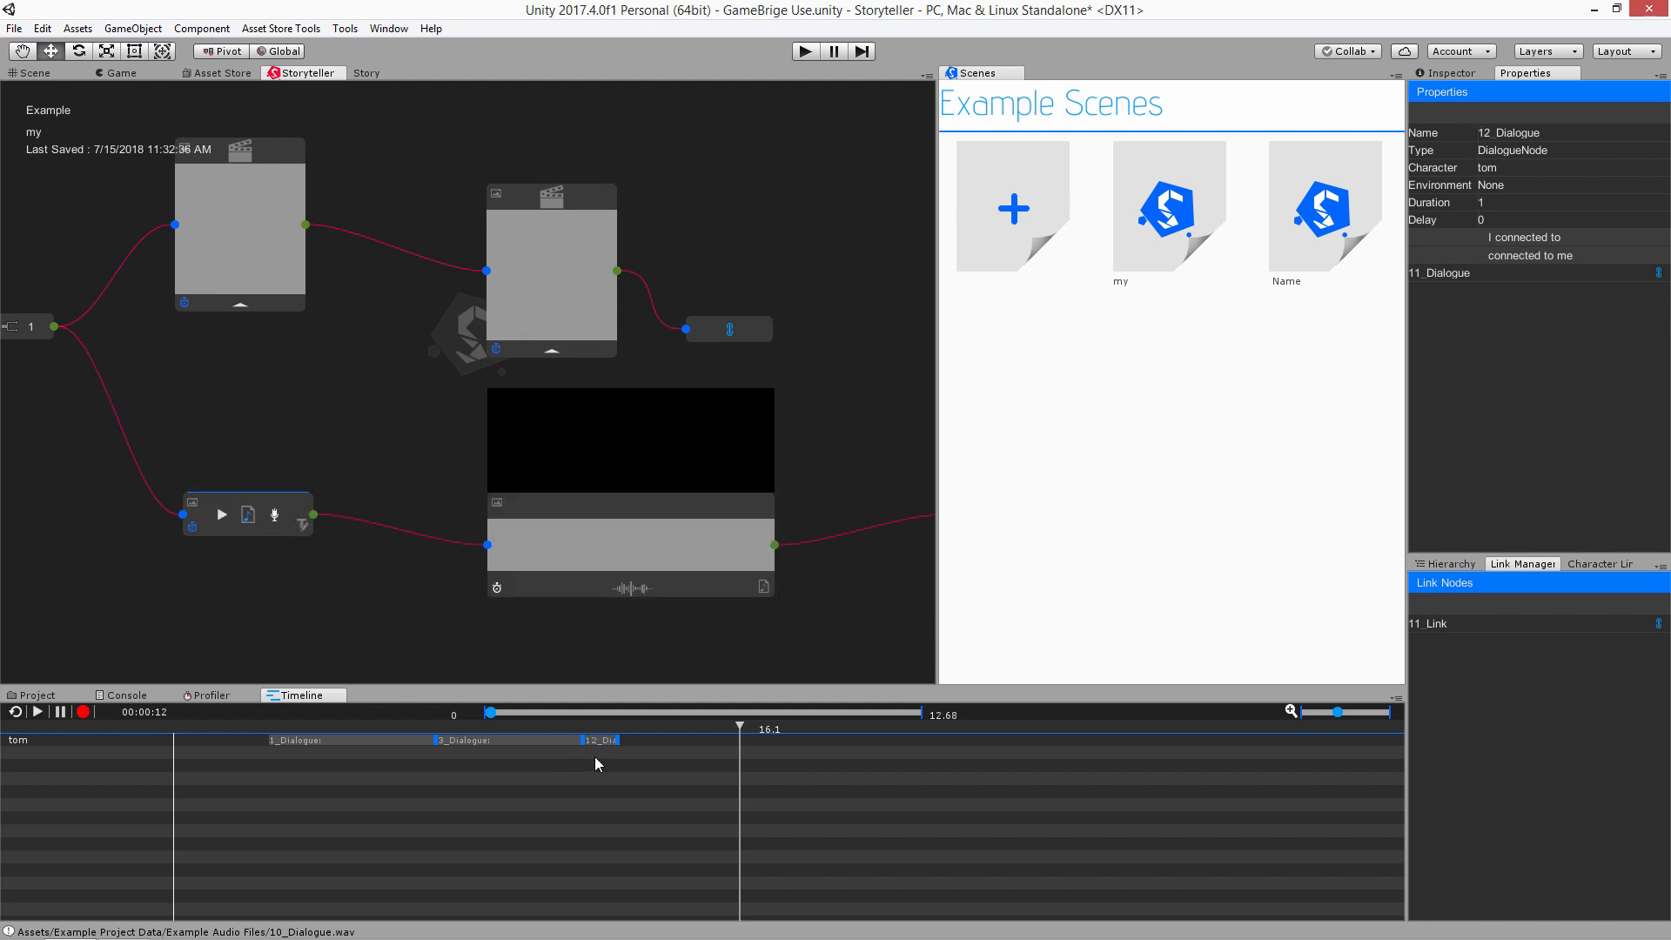
Collapse the new 11_Dialogue and 12_Dialogue nodes to their compact form and hide their image areas
middle_click_drag(662, 668, 552, 645)
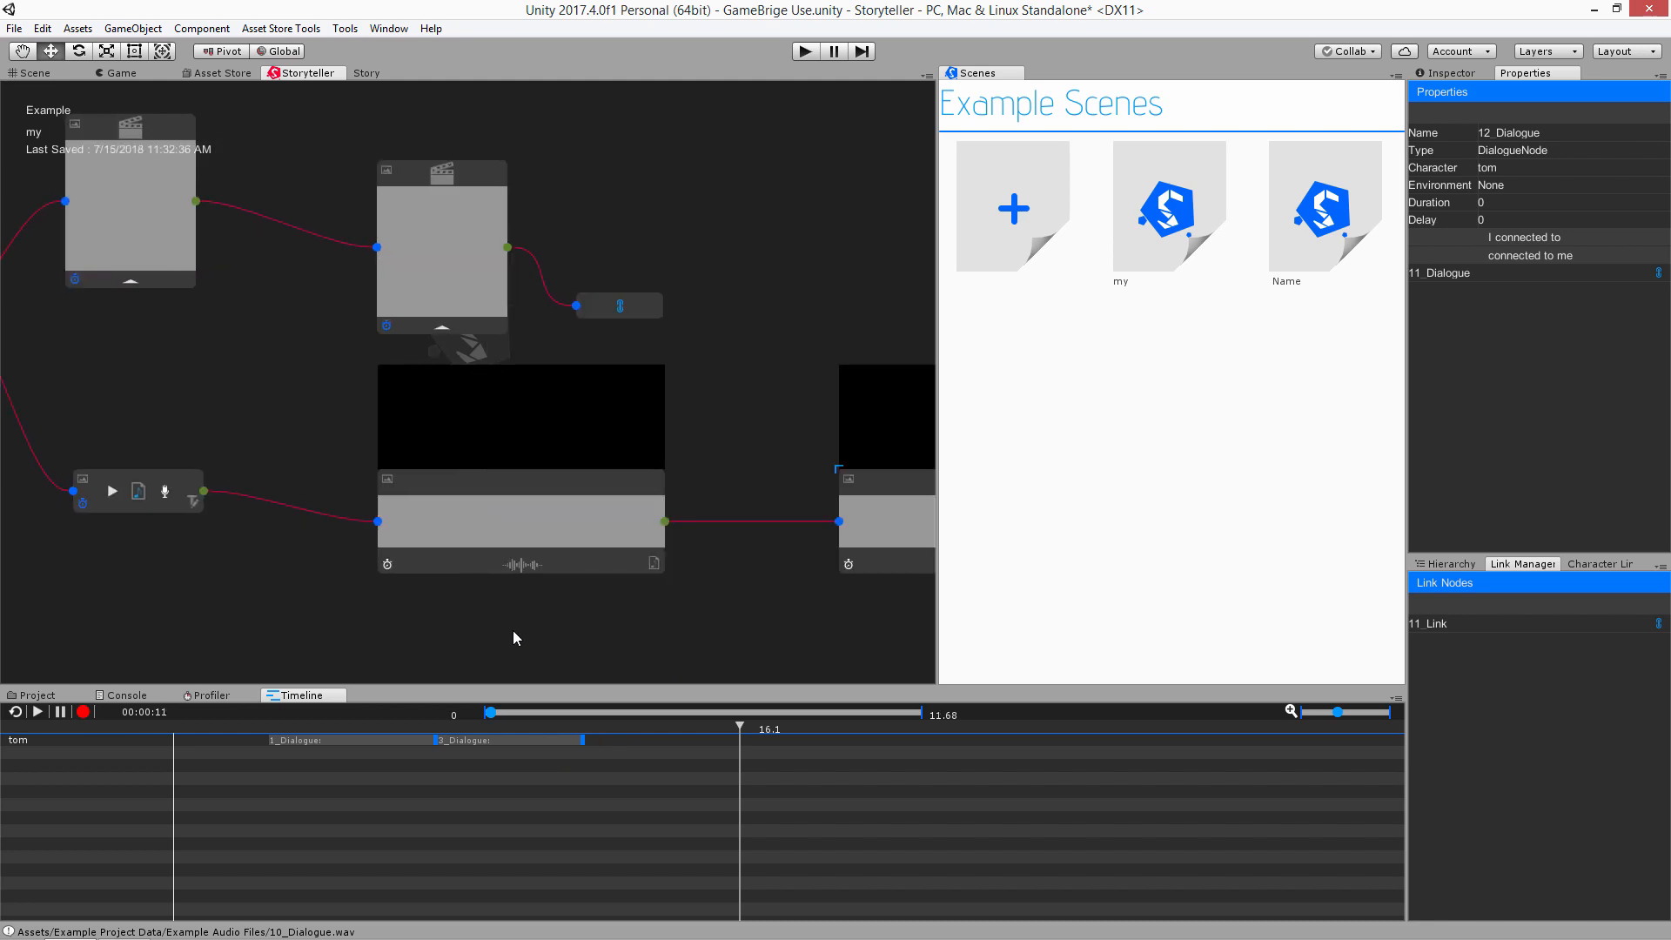
left_click(656, 566)
middle_click_drag(695, 587, 545, 570)
middle_click_drag(922, 595, 708, 575)
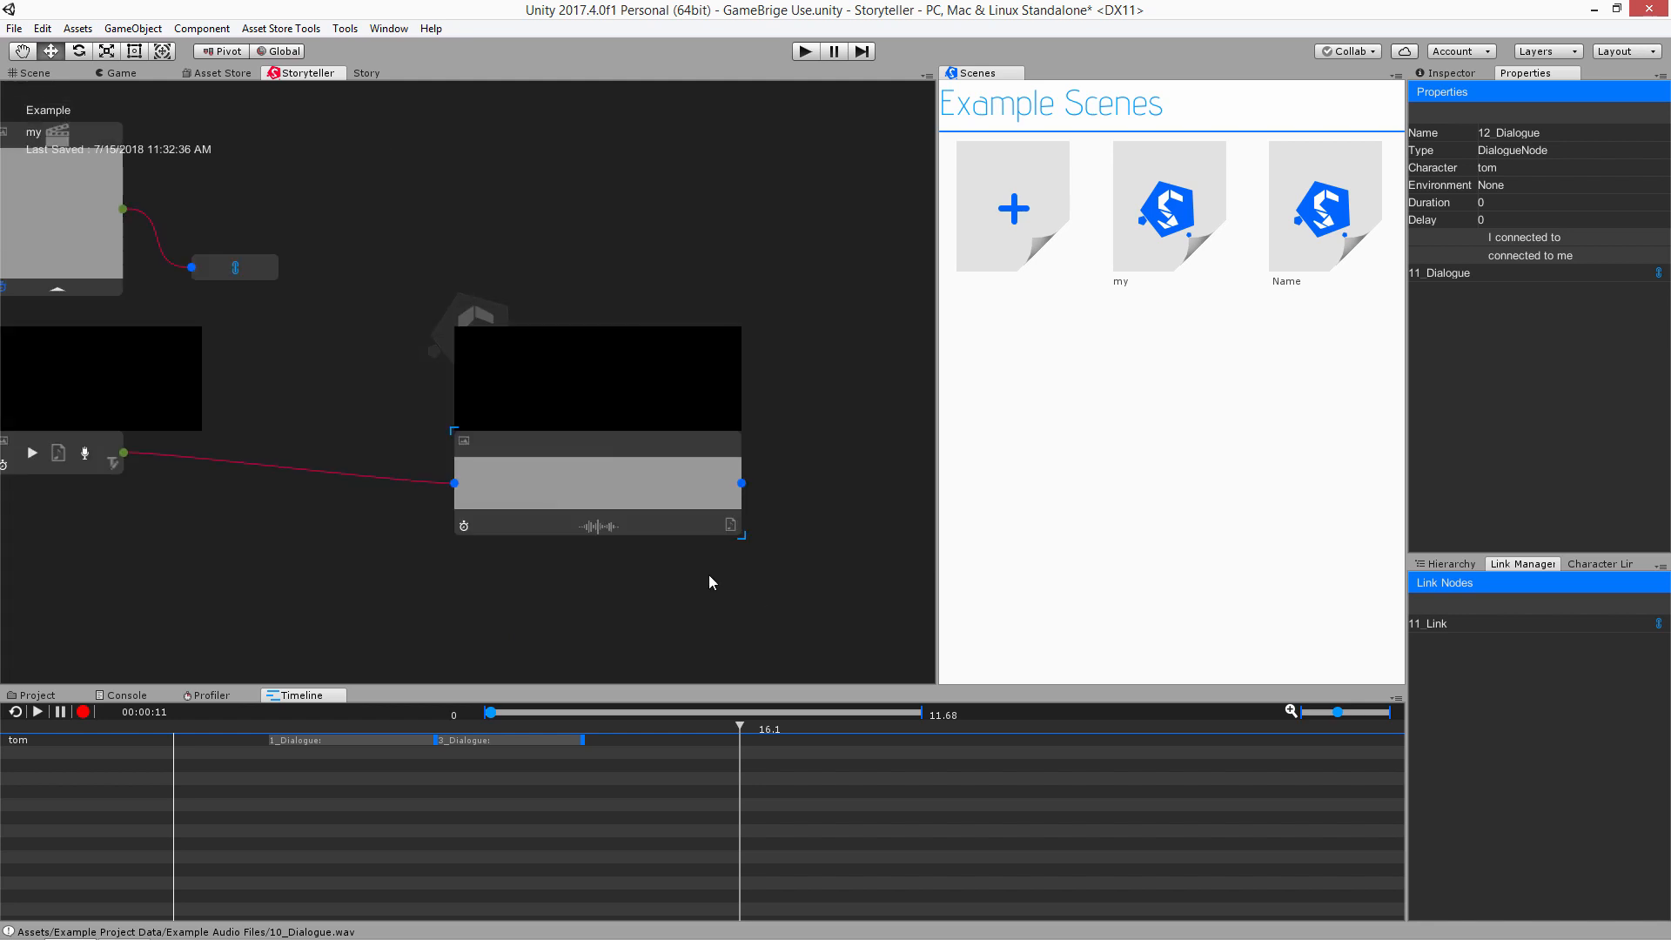
left_click(732, 524)
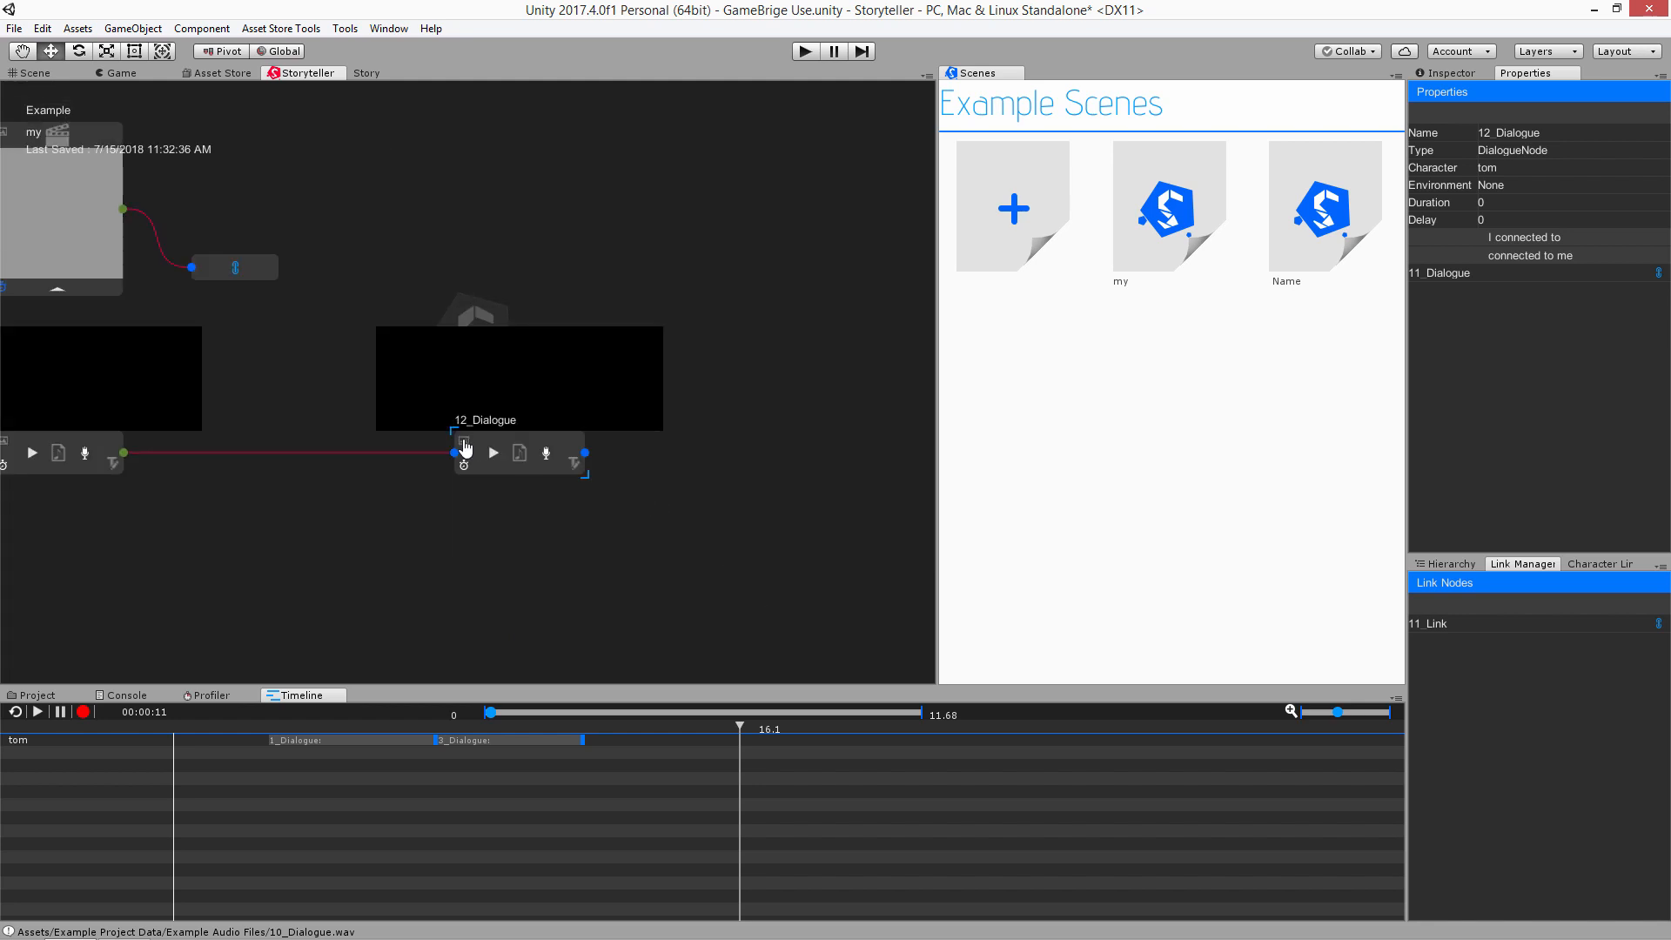
left_click(465, 441)
middle_click_drag(279, 525, 552, 574)
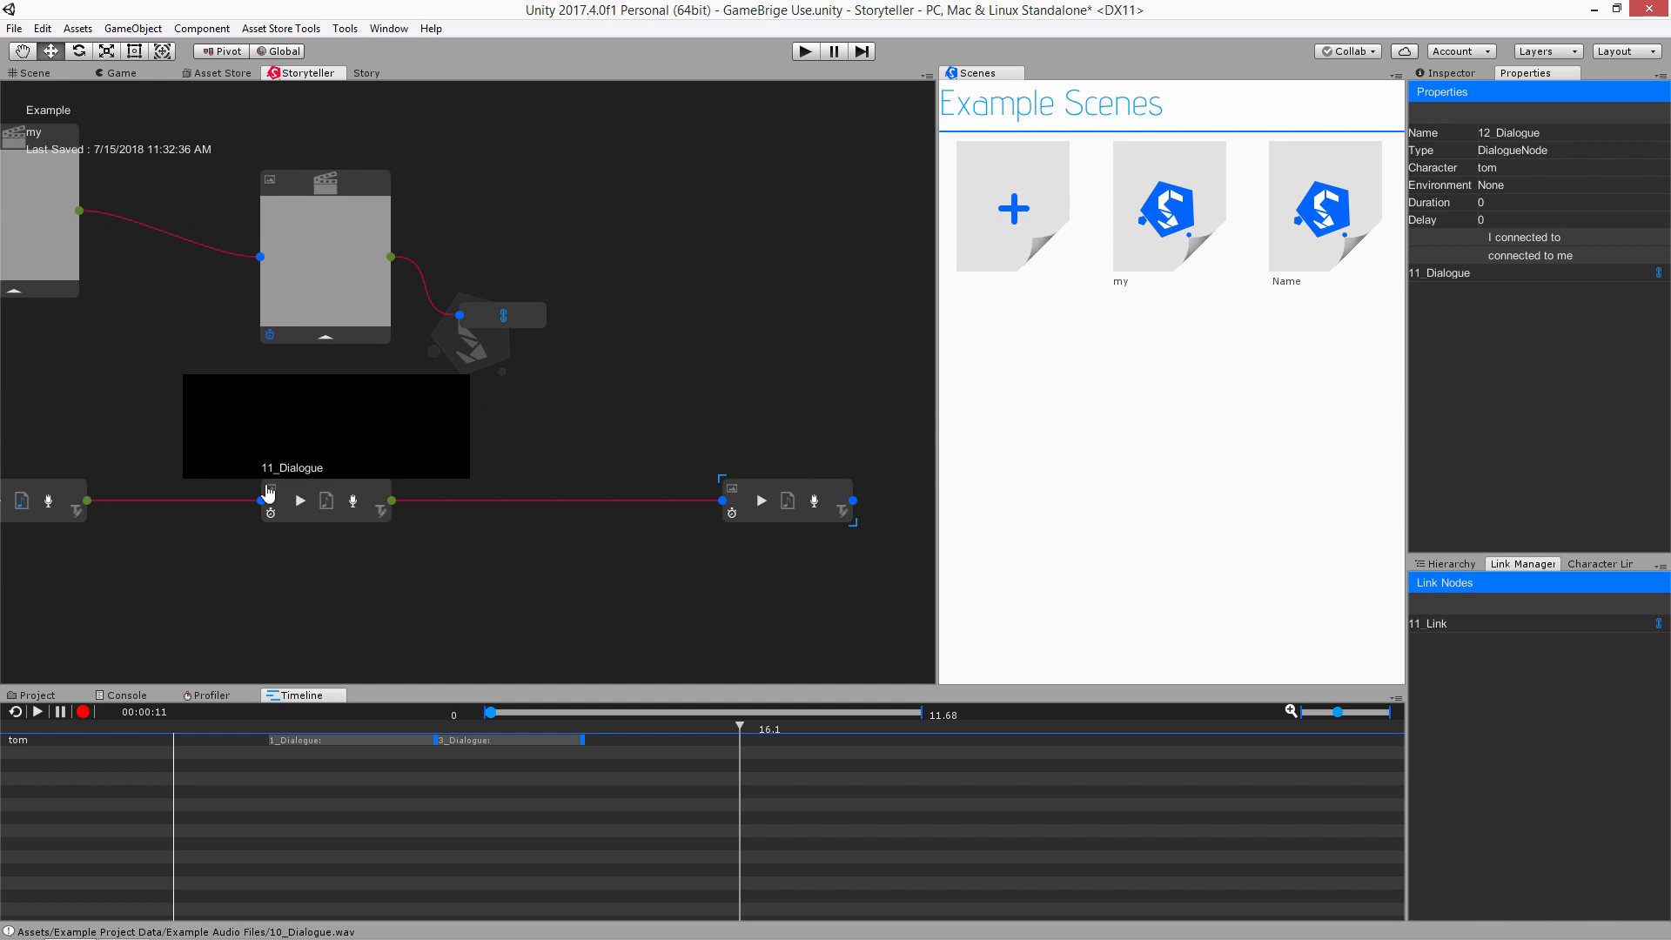
left_click(269, 493)
Switch the route node back to 0 and reset the canvas pan
middle_click_drag(156, 447, 469, 510)
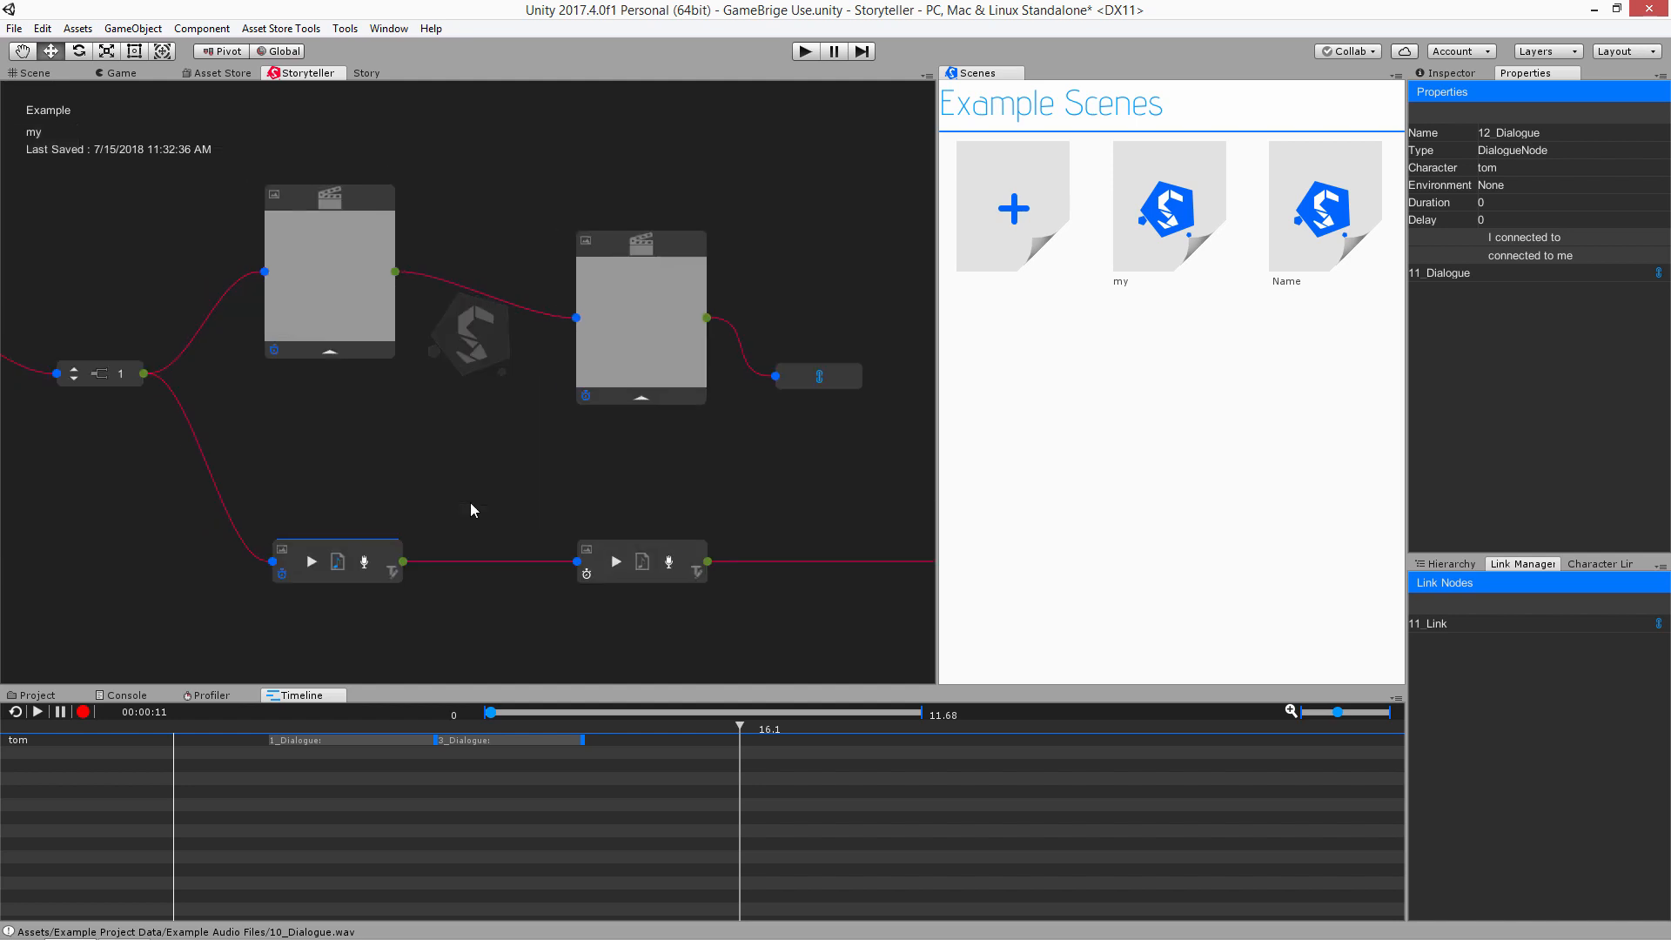
left_click(74, 379)
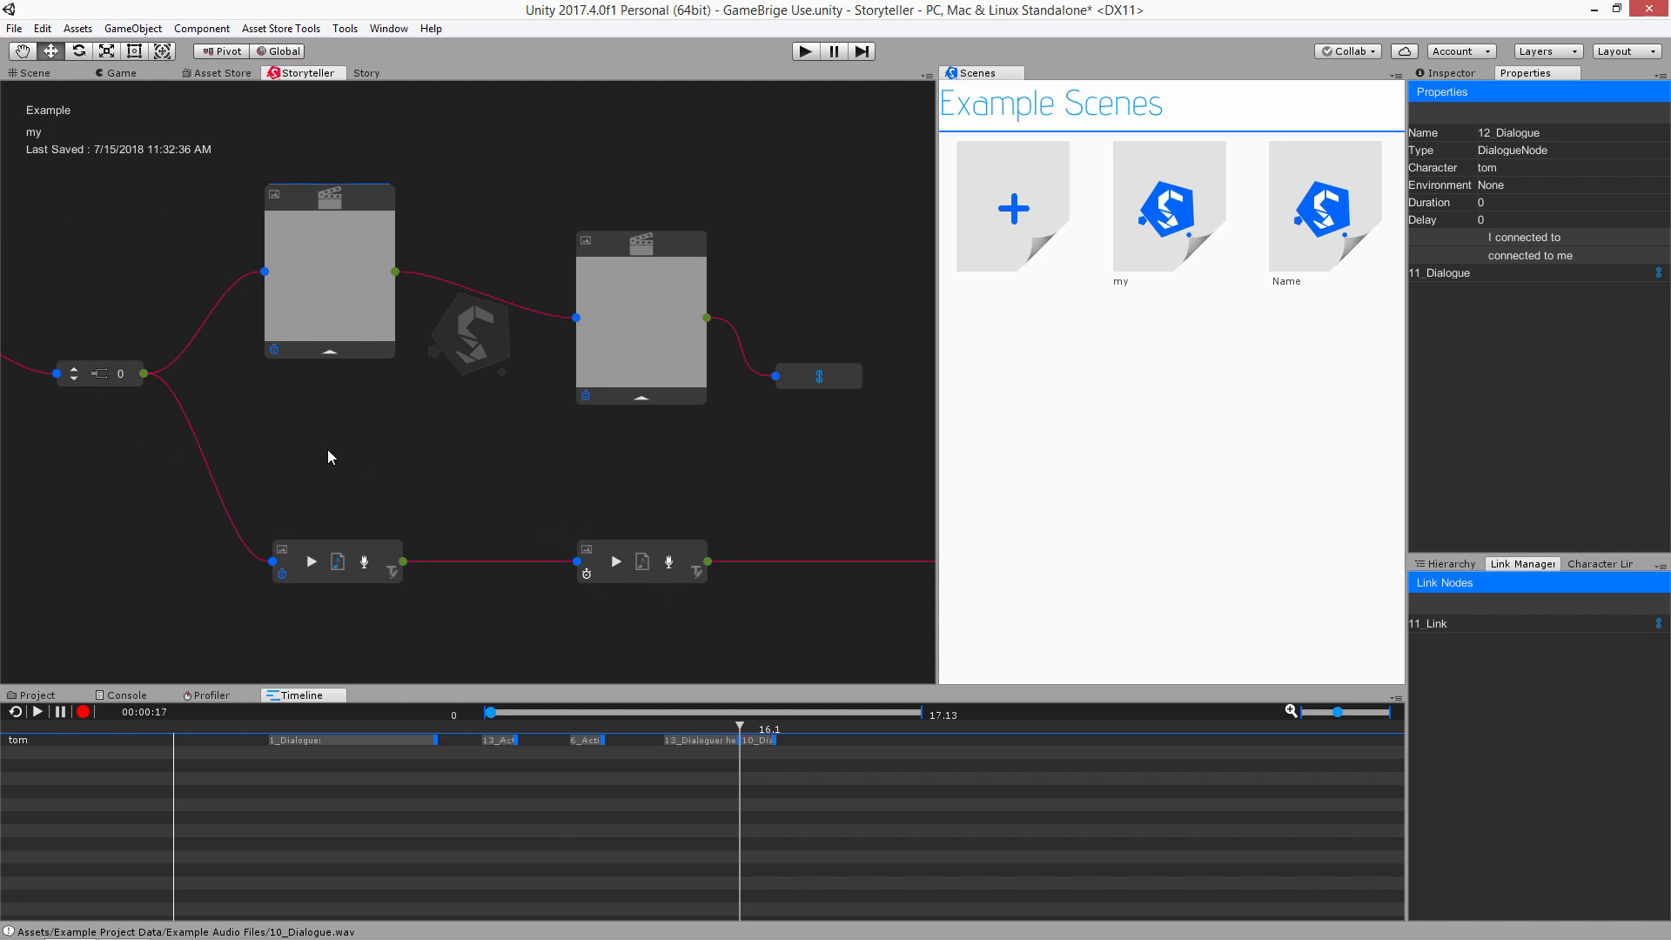
middle_click_drag(375, 452, 763, 506)
middle_click_drag(406, 527, 415, 526)
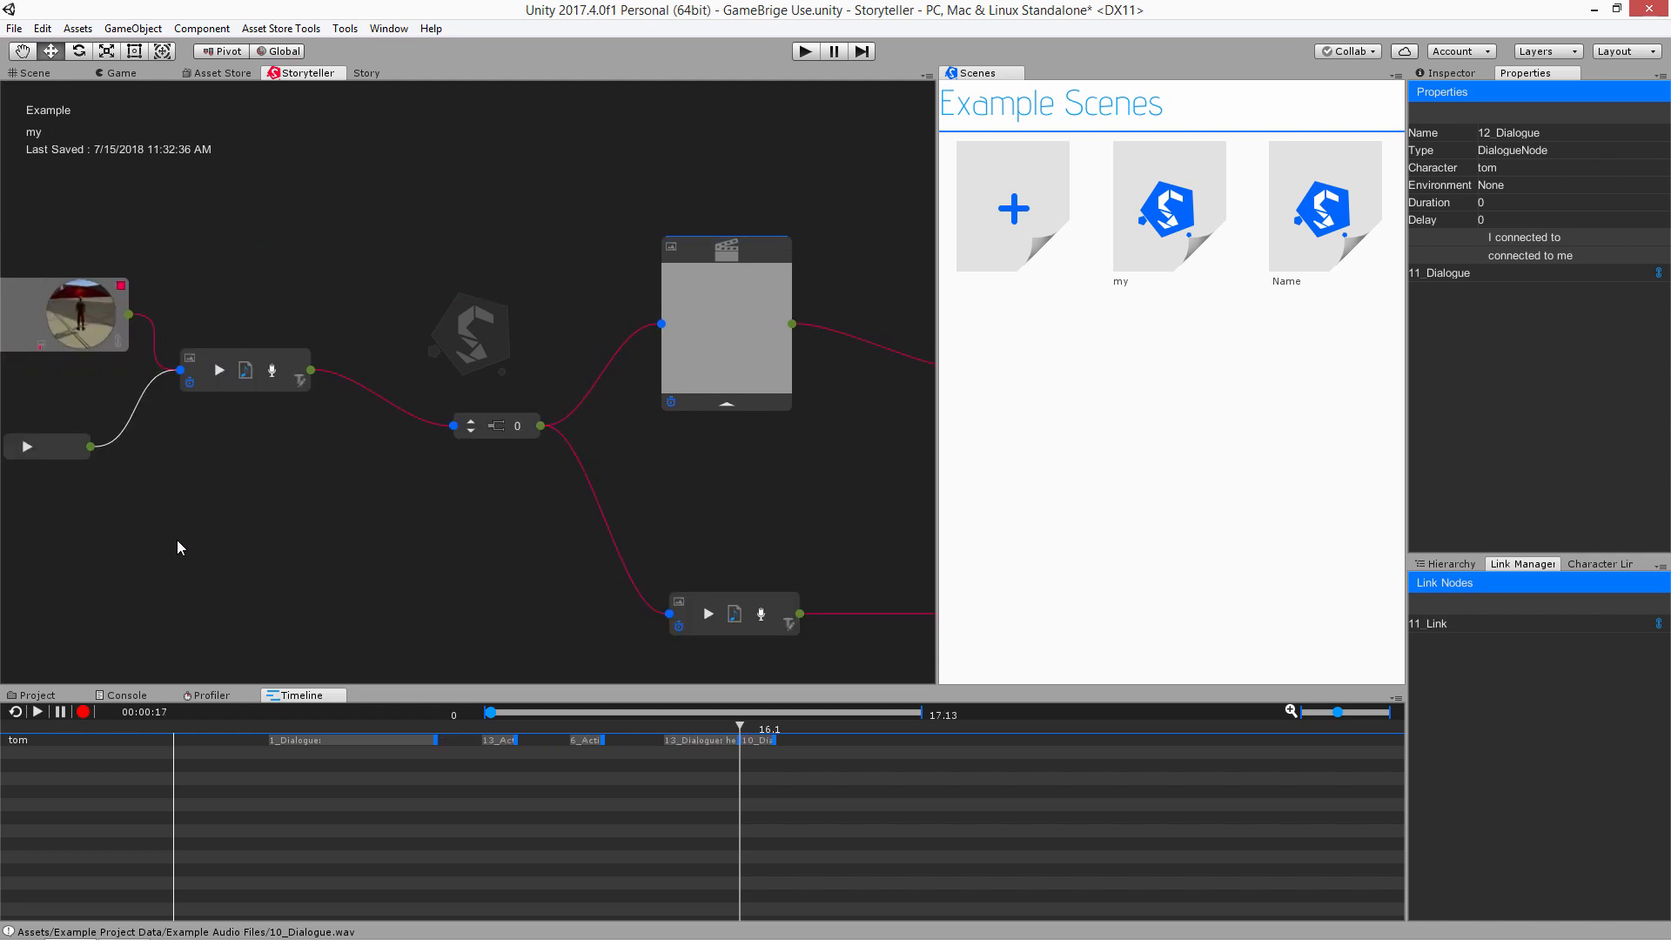
middle_click_drag(110, 538, 386, 567)
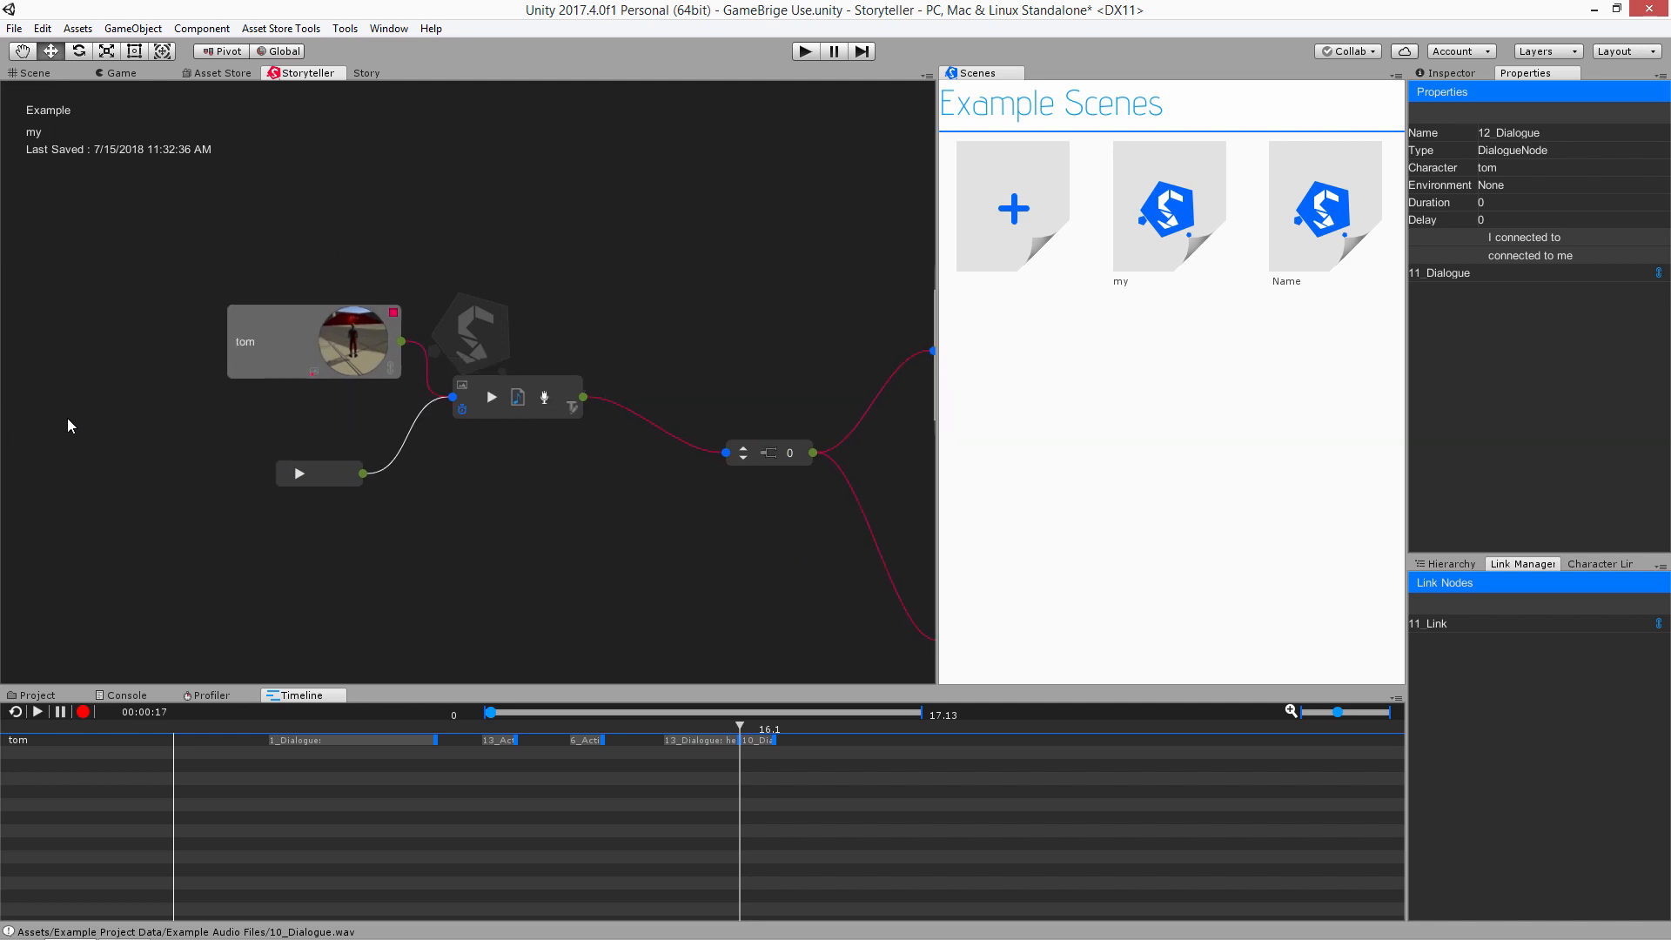
right_click(44, 388)
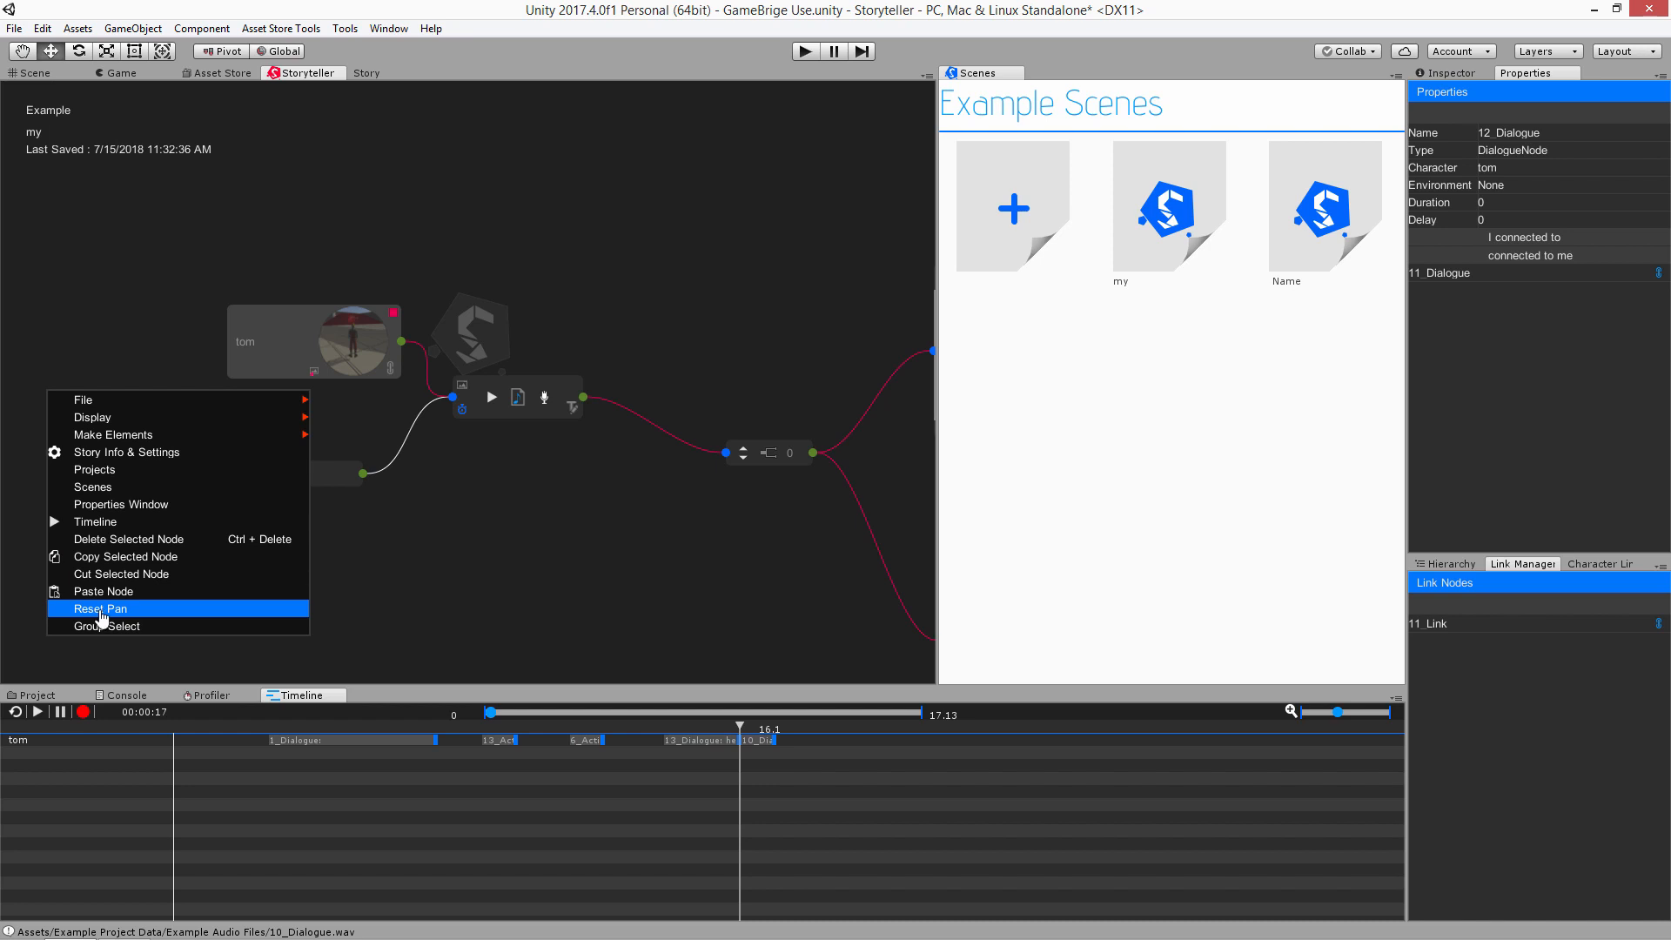
left_click(101, 609)
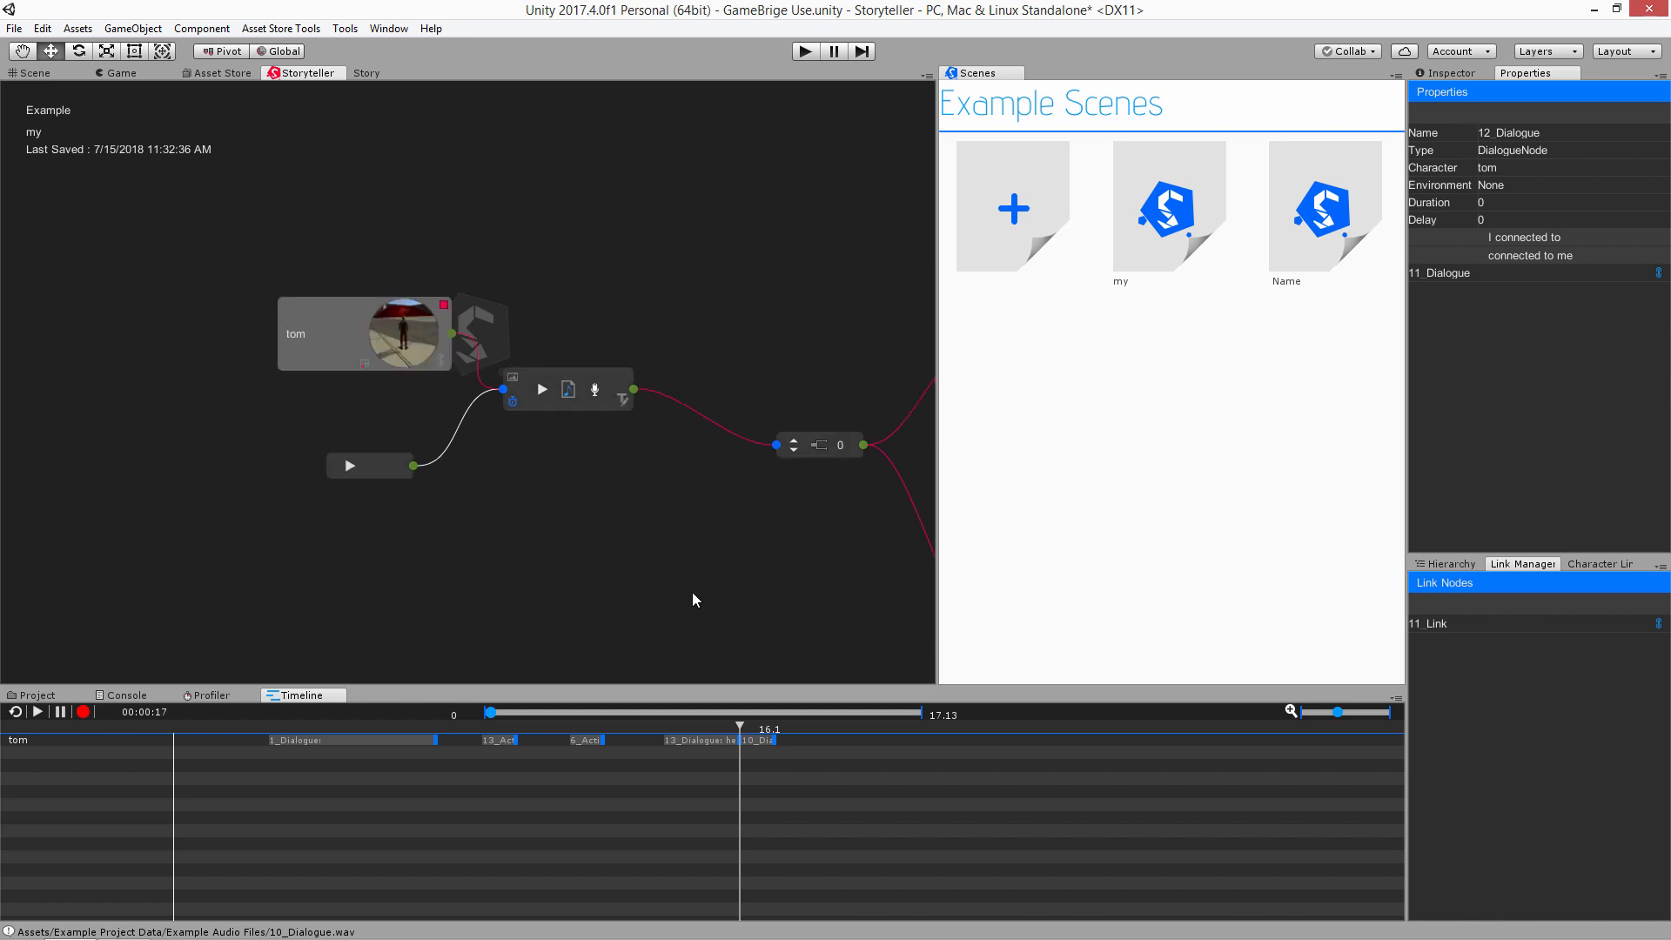
Locate the 6_Action node on the canvas from its Timeline clip, and reset the canvas pan
middle_click_drag(681, 620, 242, 550)
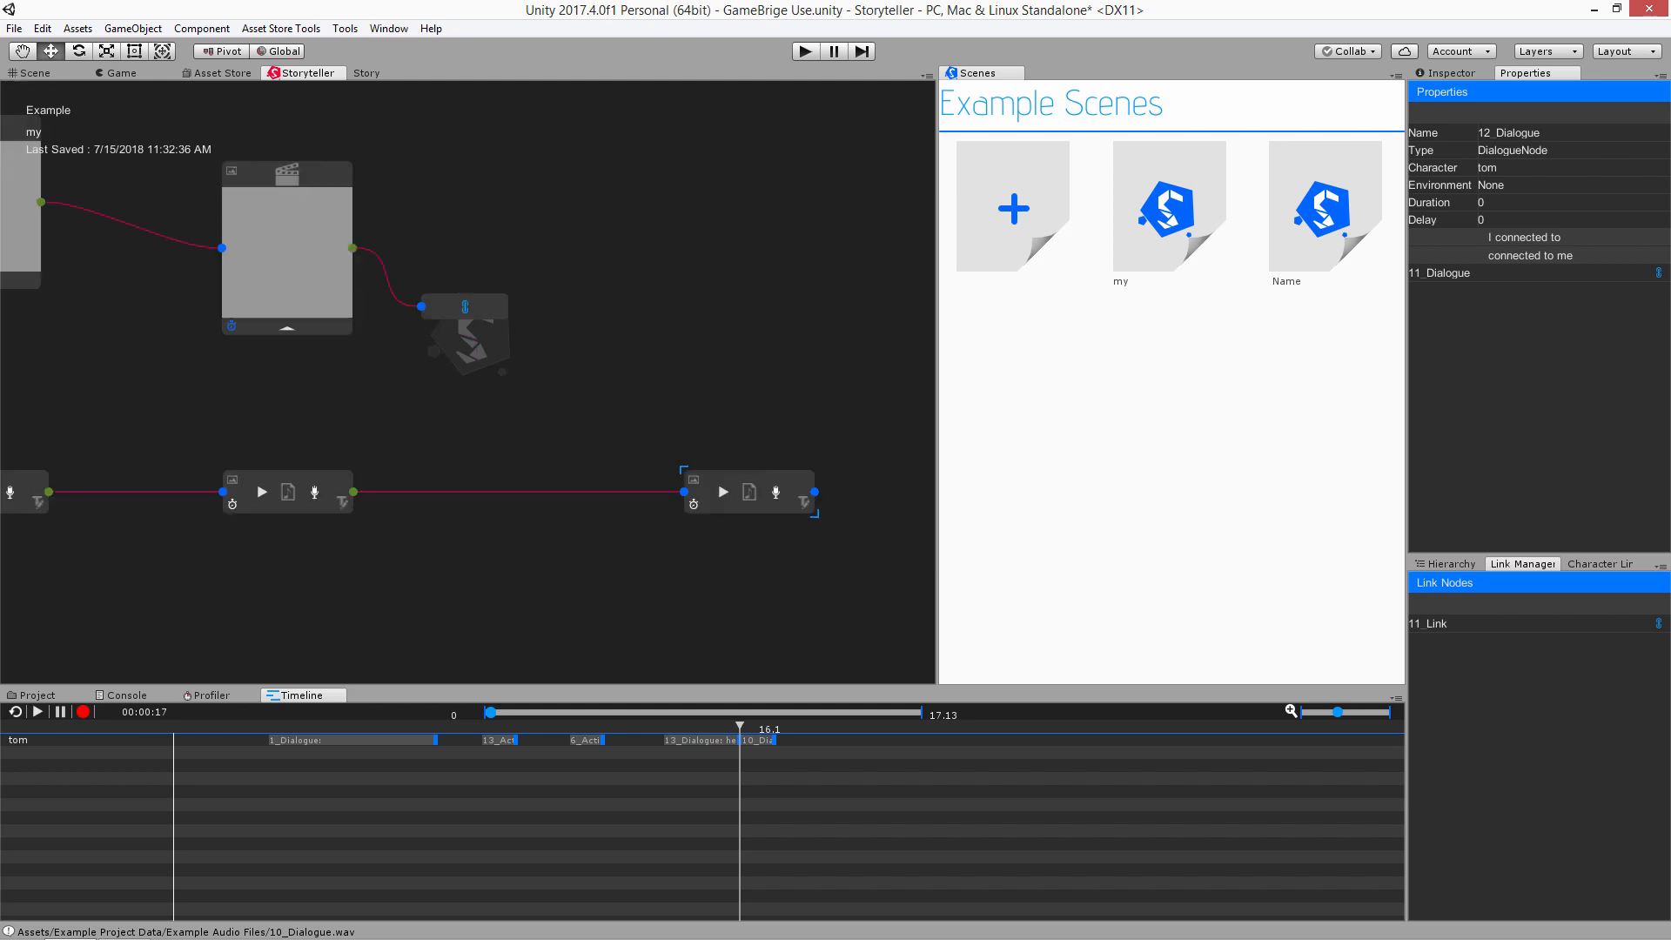
middle_click_drag(823, 628, 2, 539)
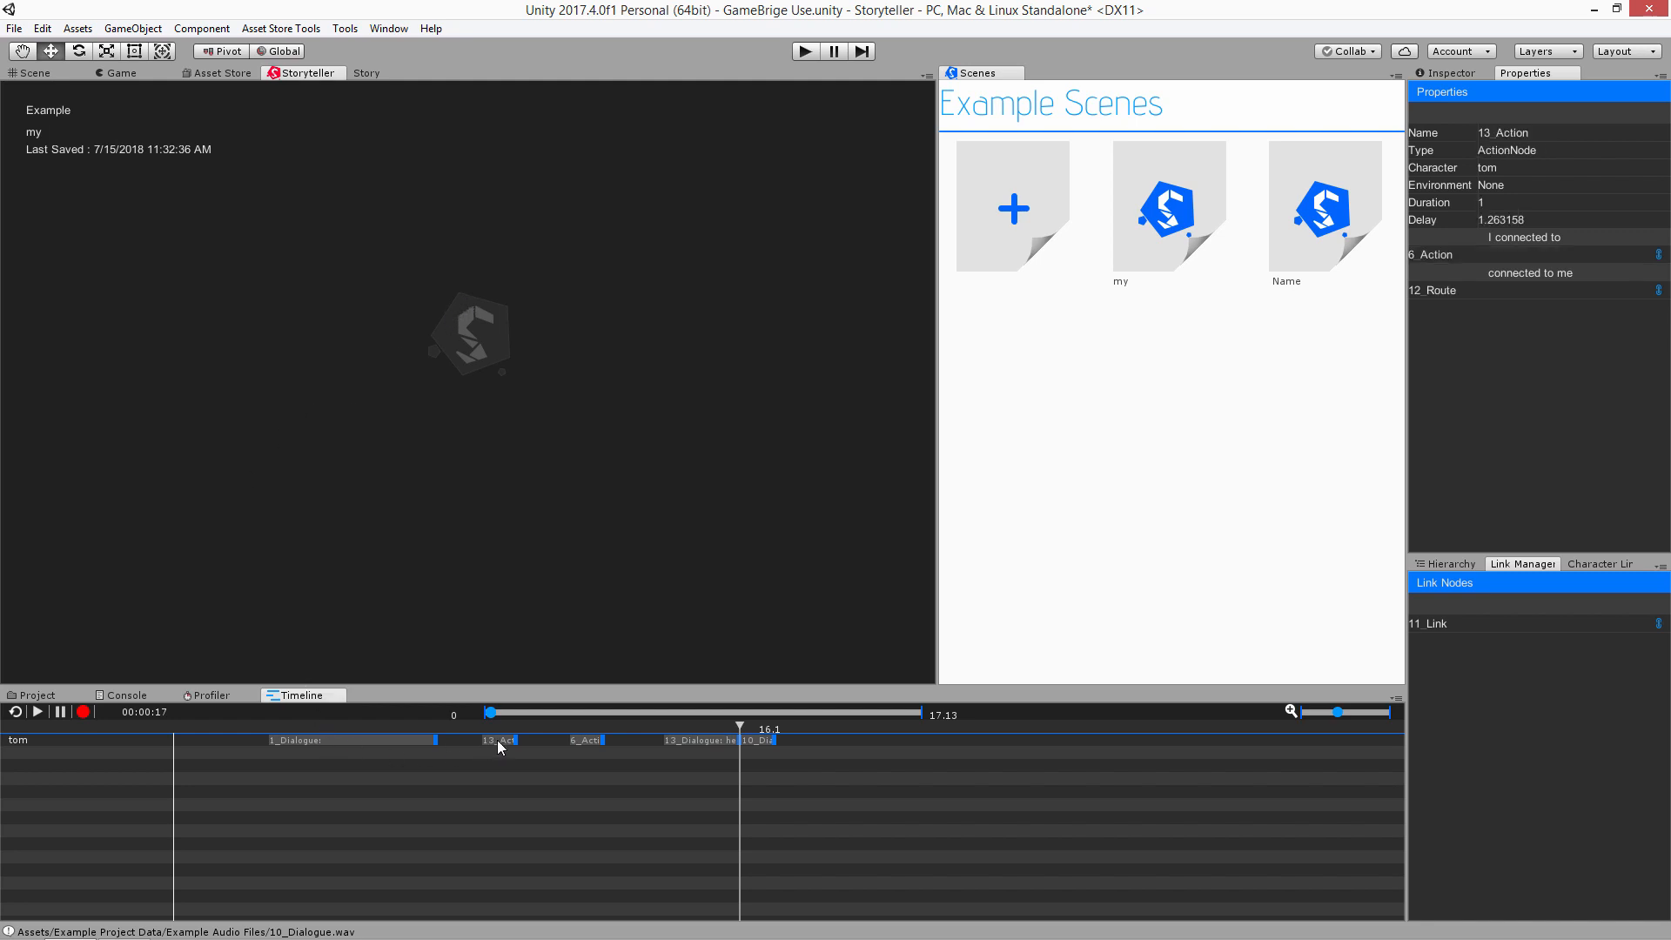
left_click(589, 740)
left_click(1439, 293)
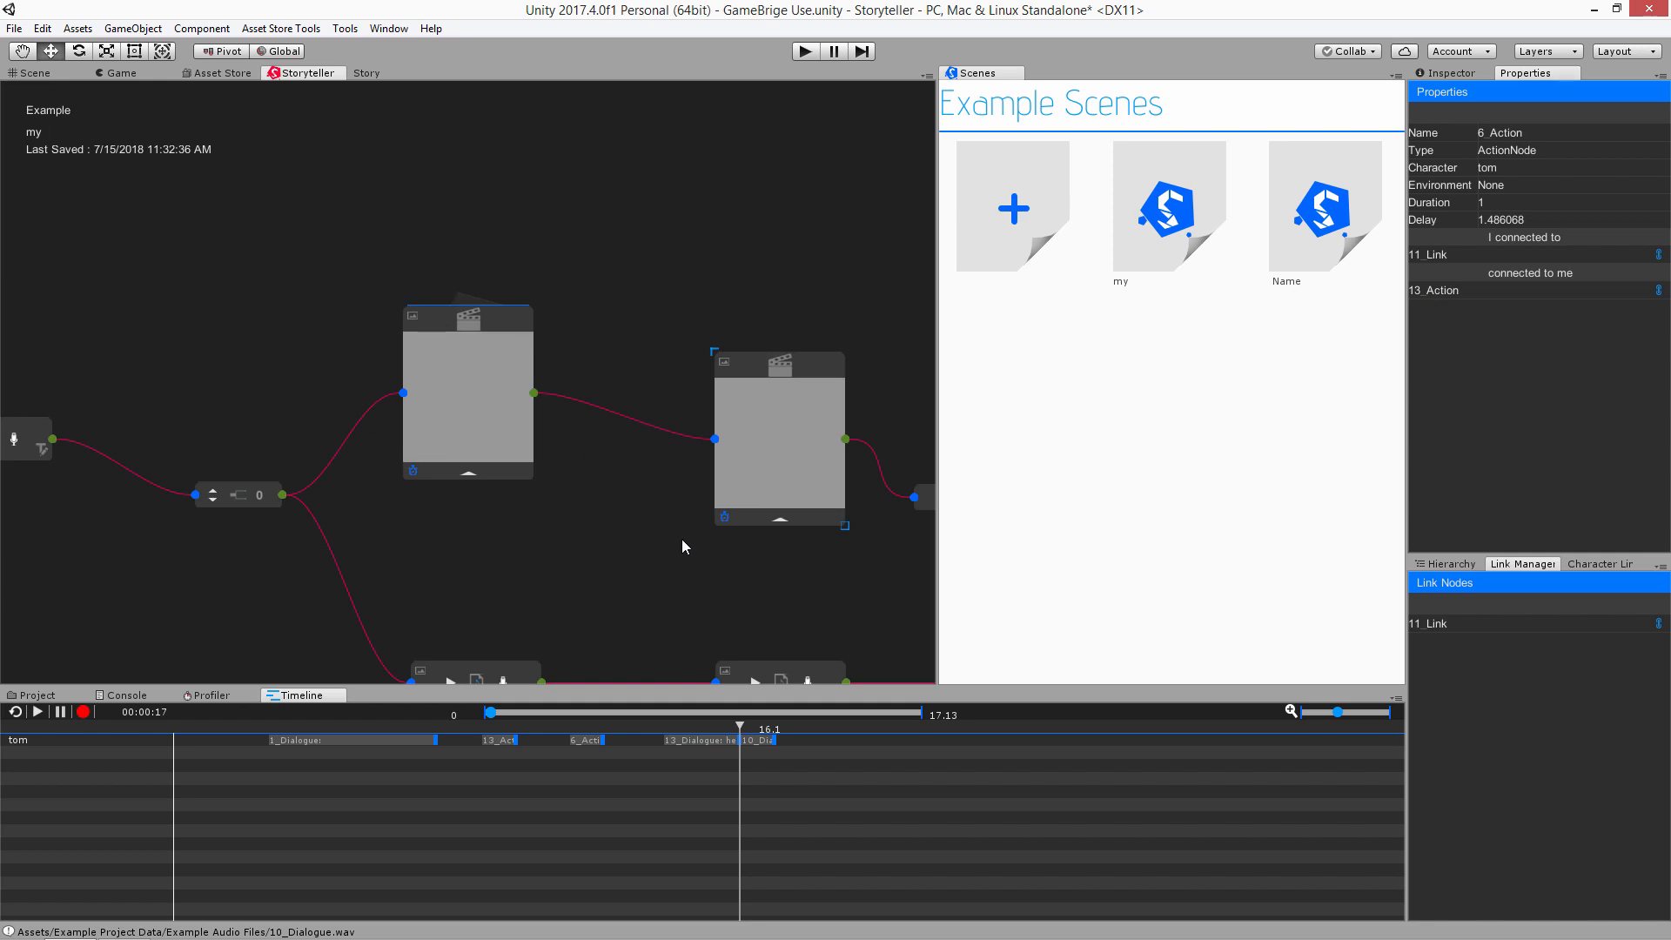
middle_click_drag(637, 562, 565, 554)
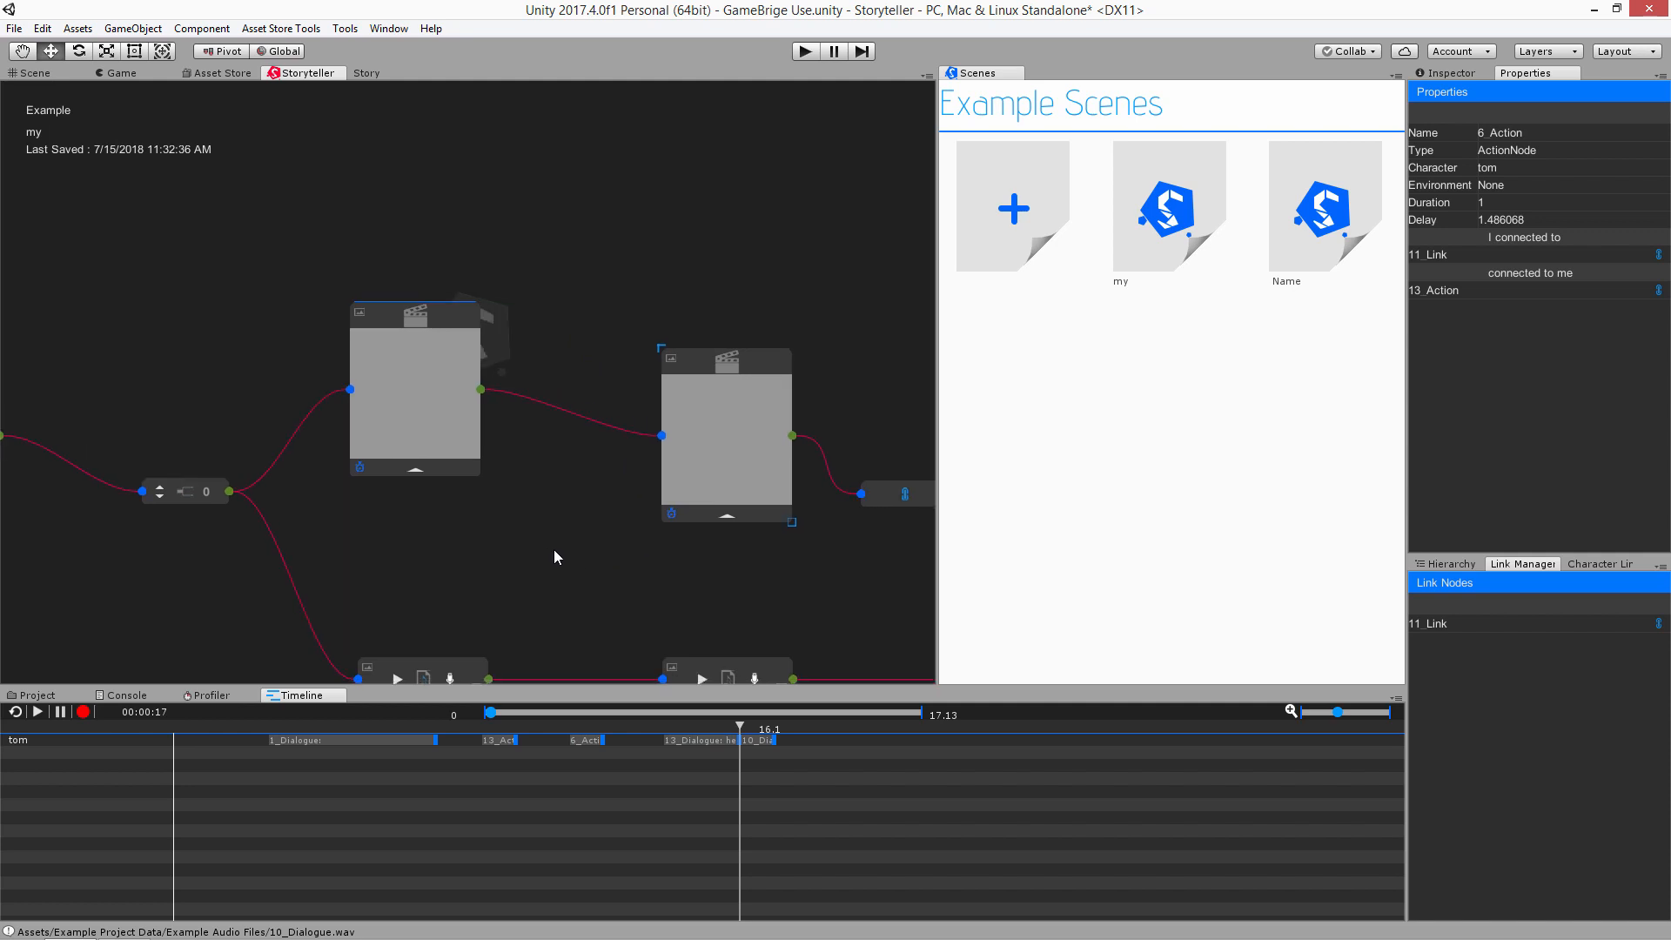
right_click(497, 166)
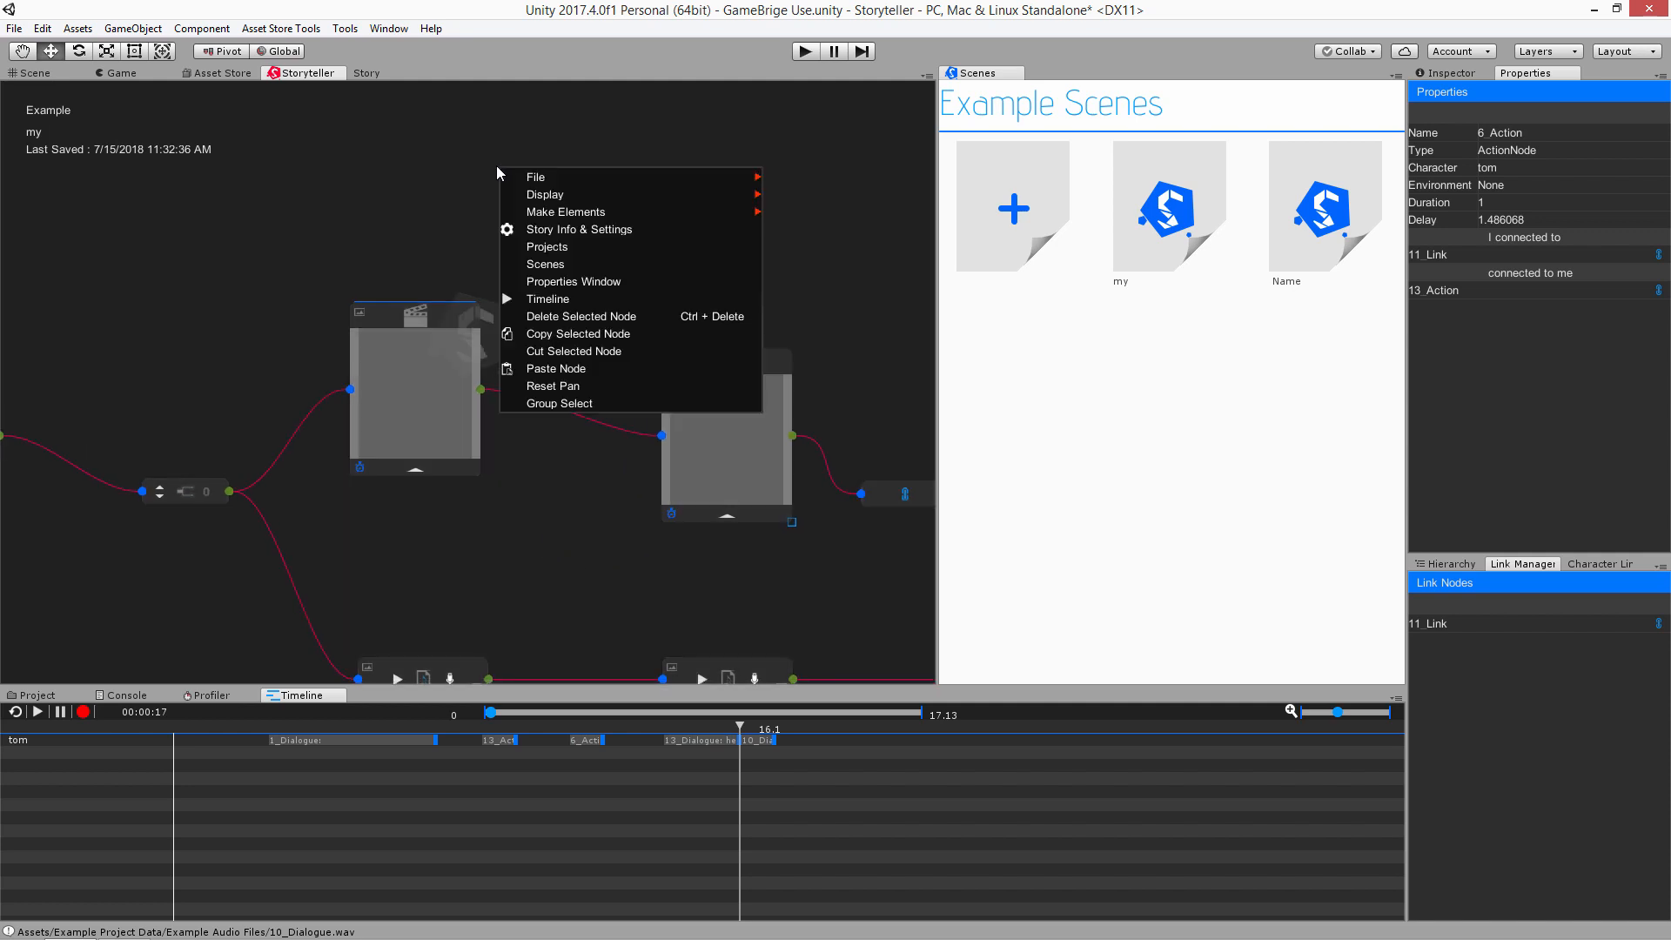
left_click(572, 394)
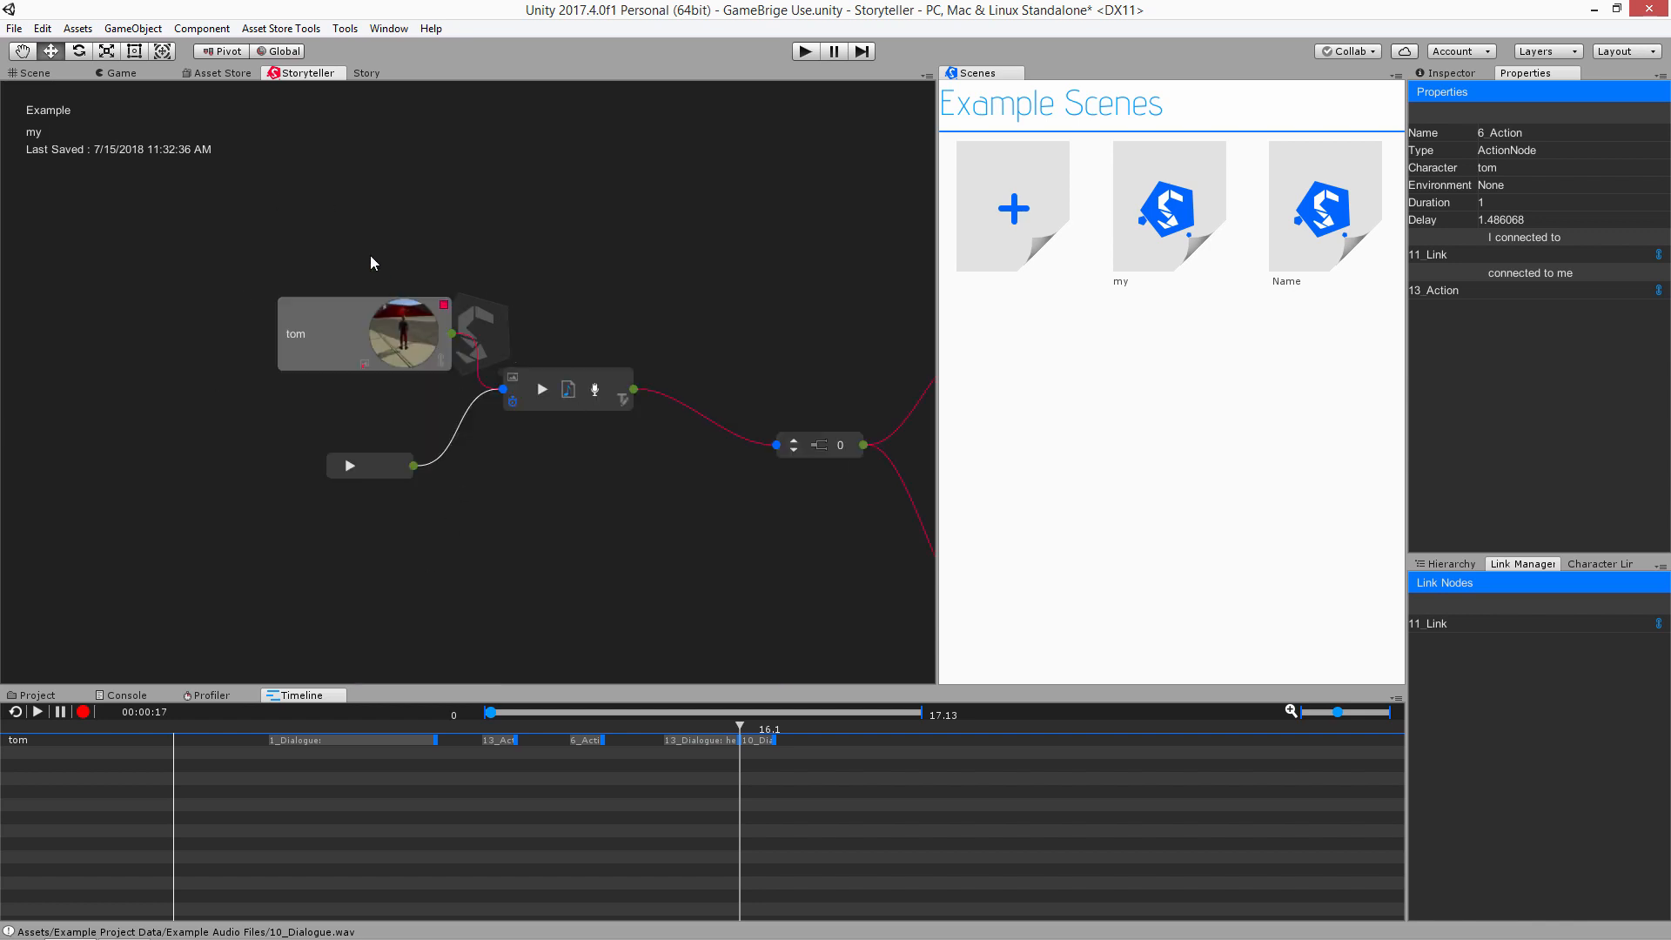
Locate the character node on the canvas from its Timeline track name, and reset the canvas pan
right_click(215, 191)
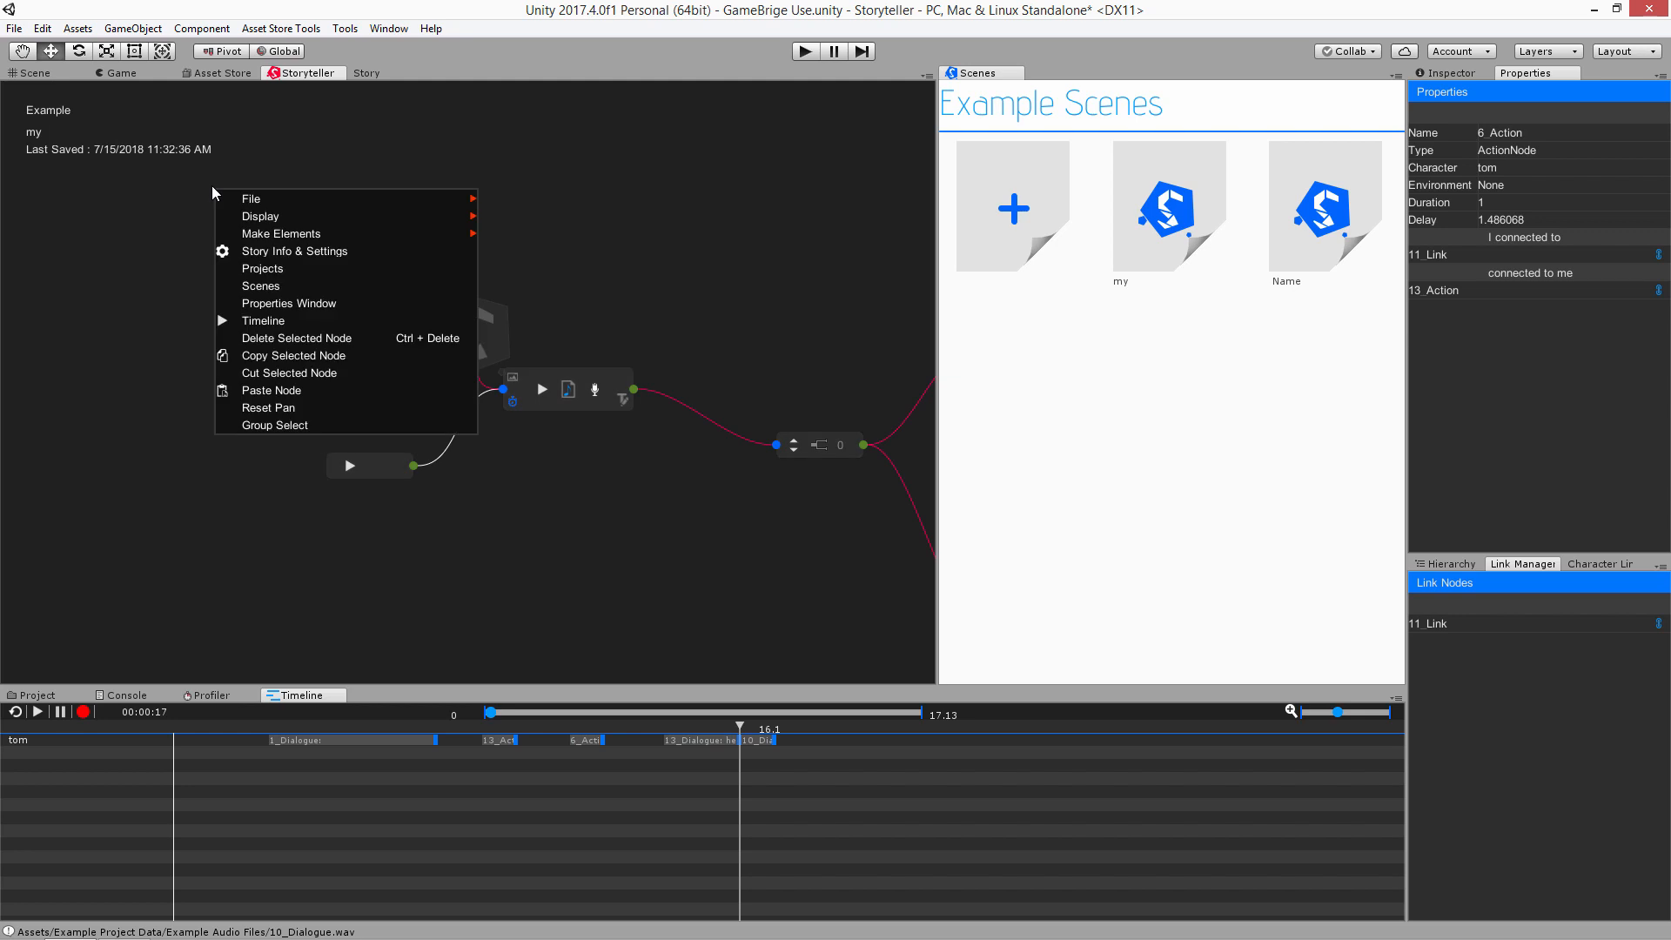
left_click(116, 316)
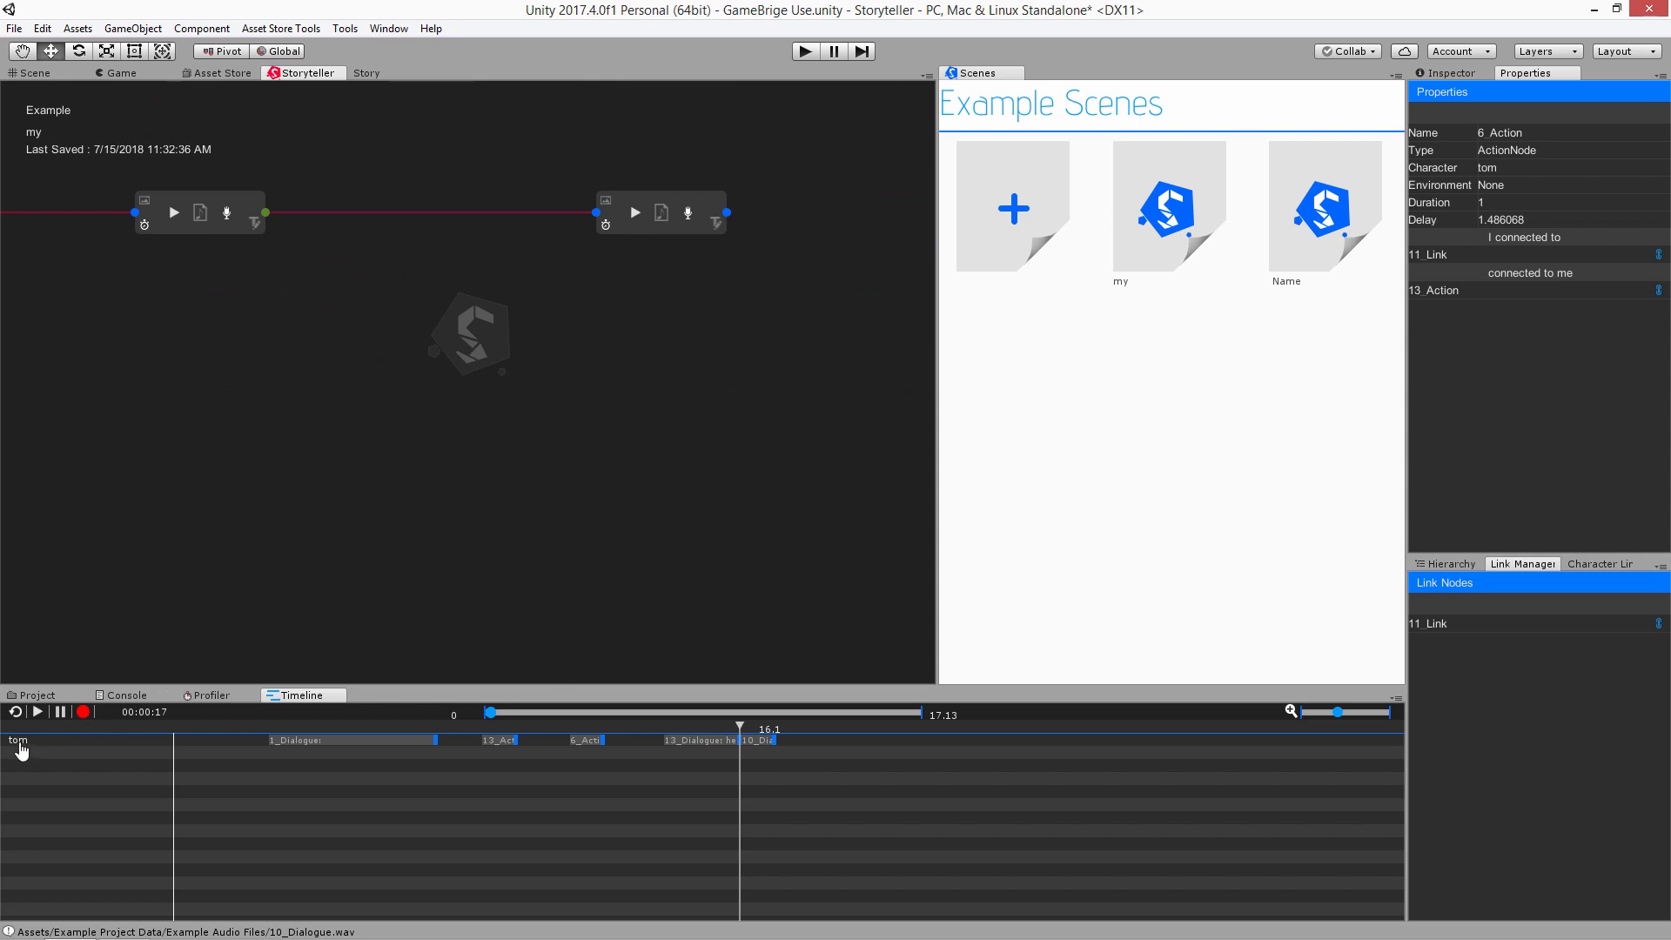
left_click(21, 750)
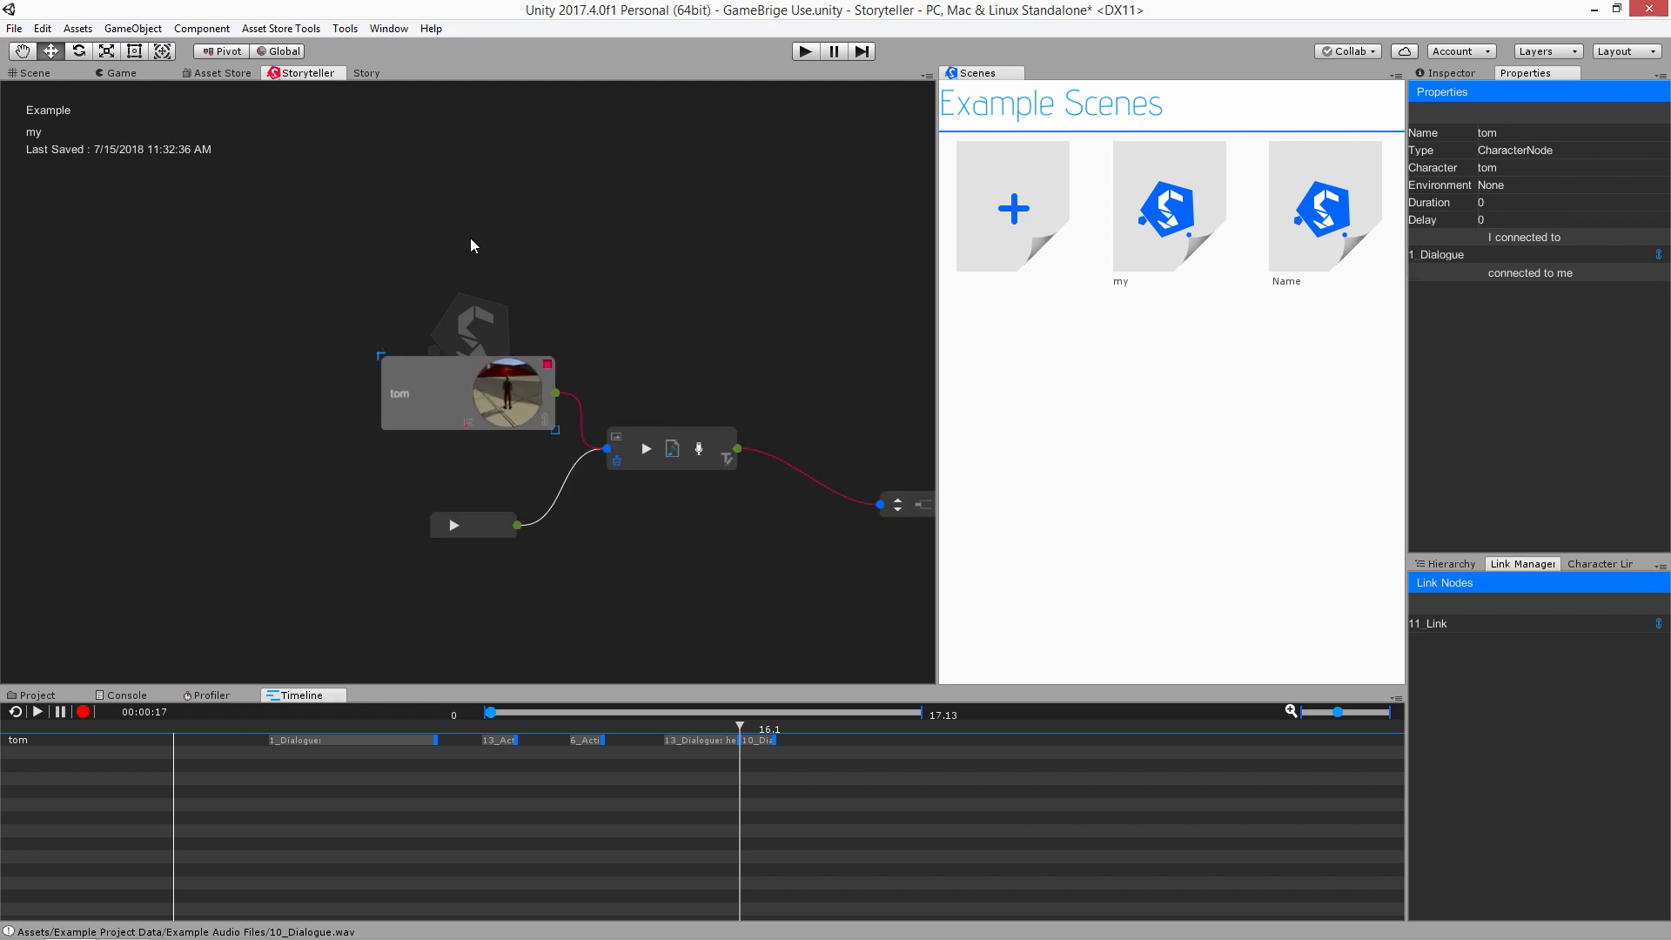
right_click(461, 231)
left_click(607, 442)
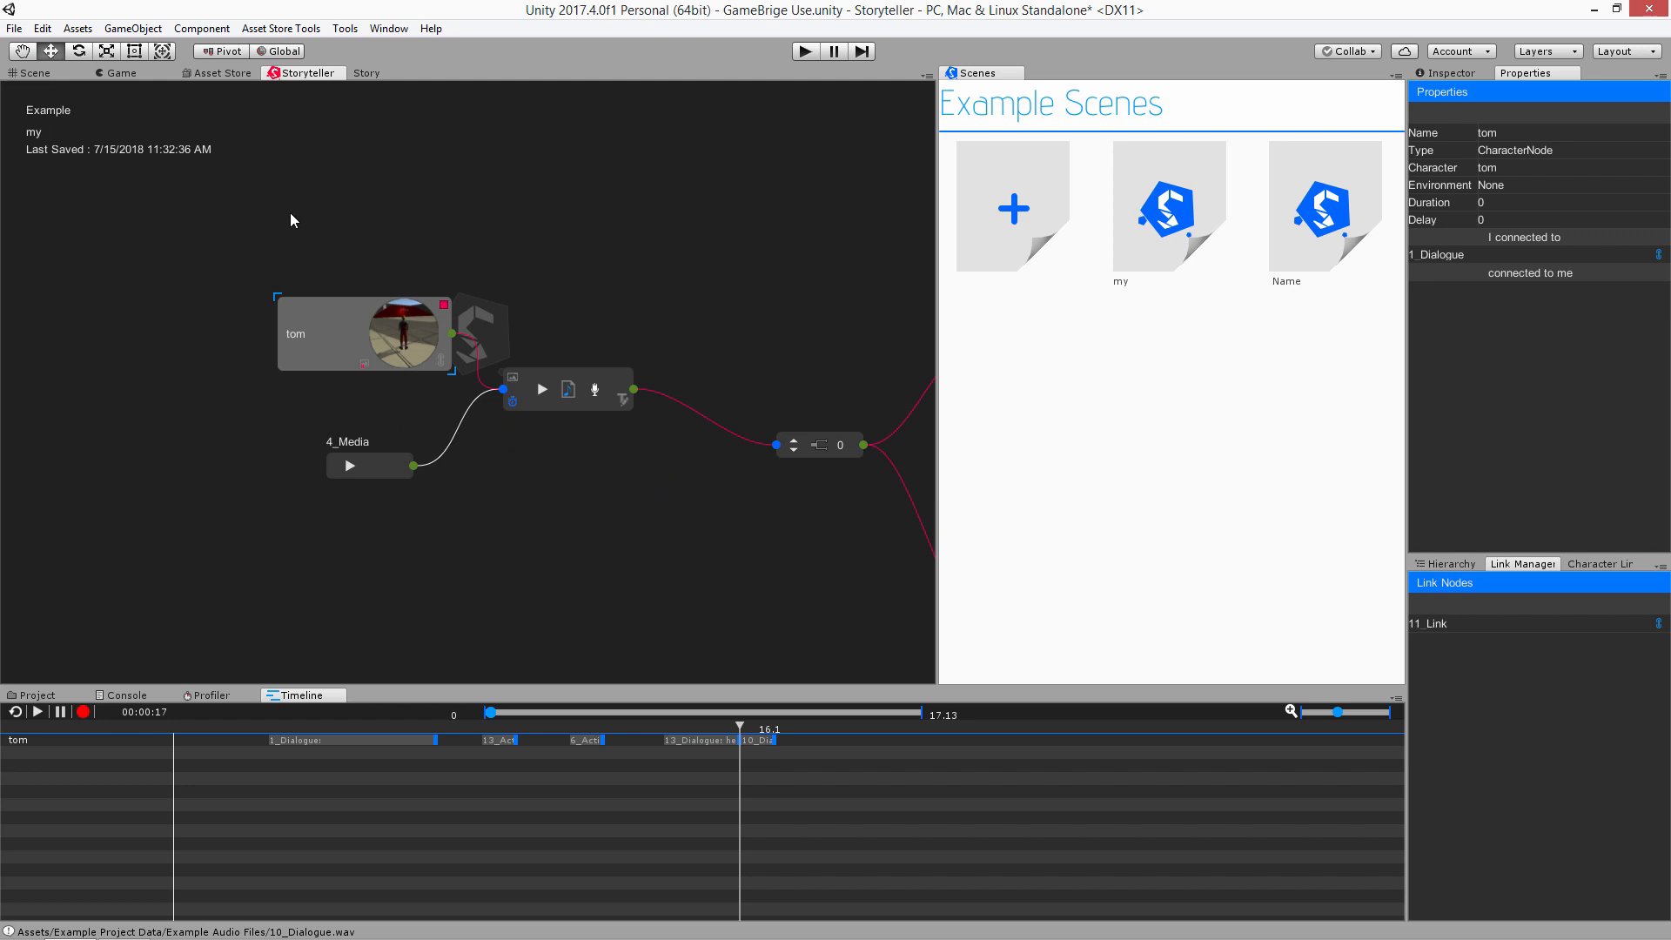
right_click(275, 193)
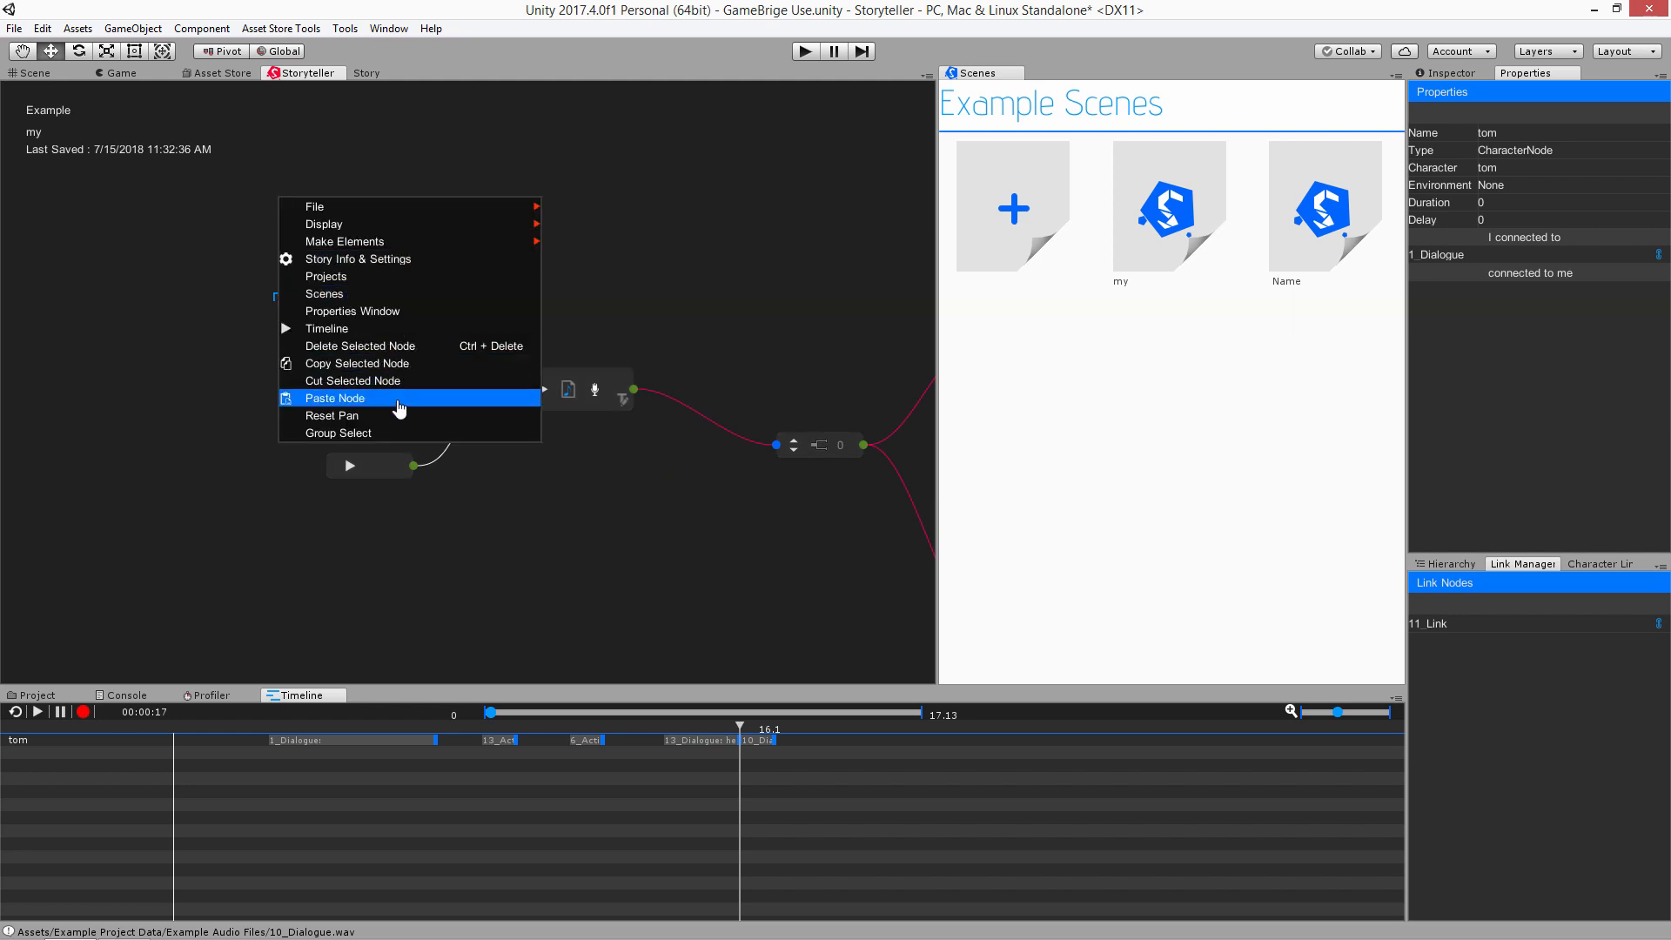
left_click(729, 366)
Group-select the nodes from the character node through both route branches' first nodes, and copy them
middle_click_drag(606, 312, 379, 249)
right_click(372, 137)
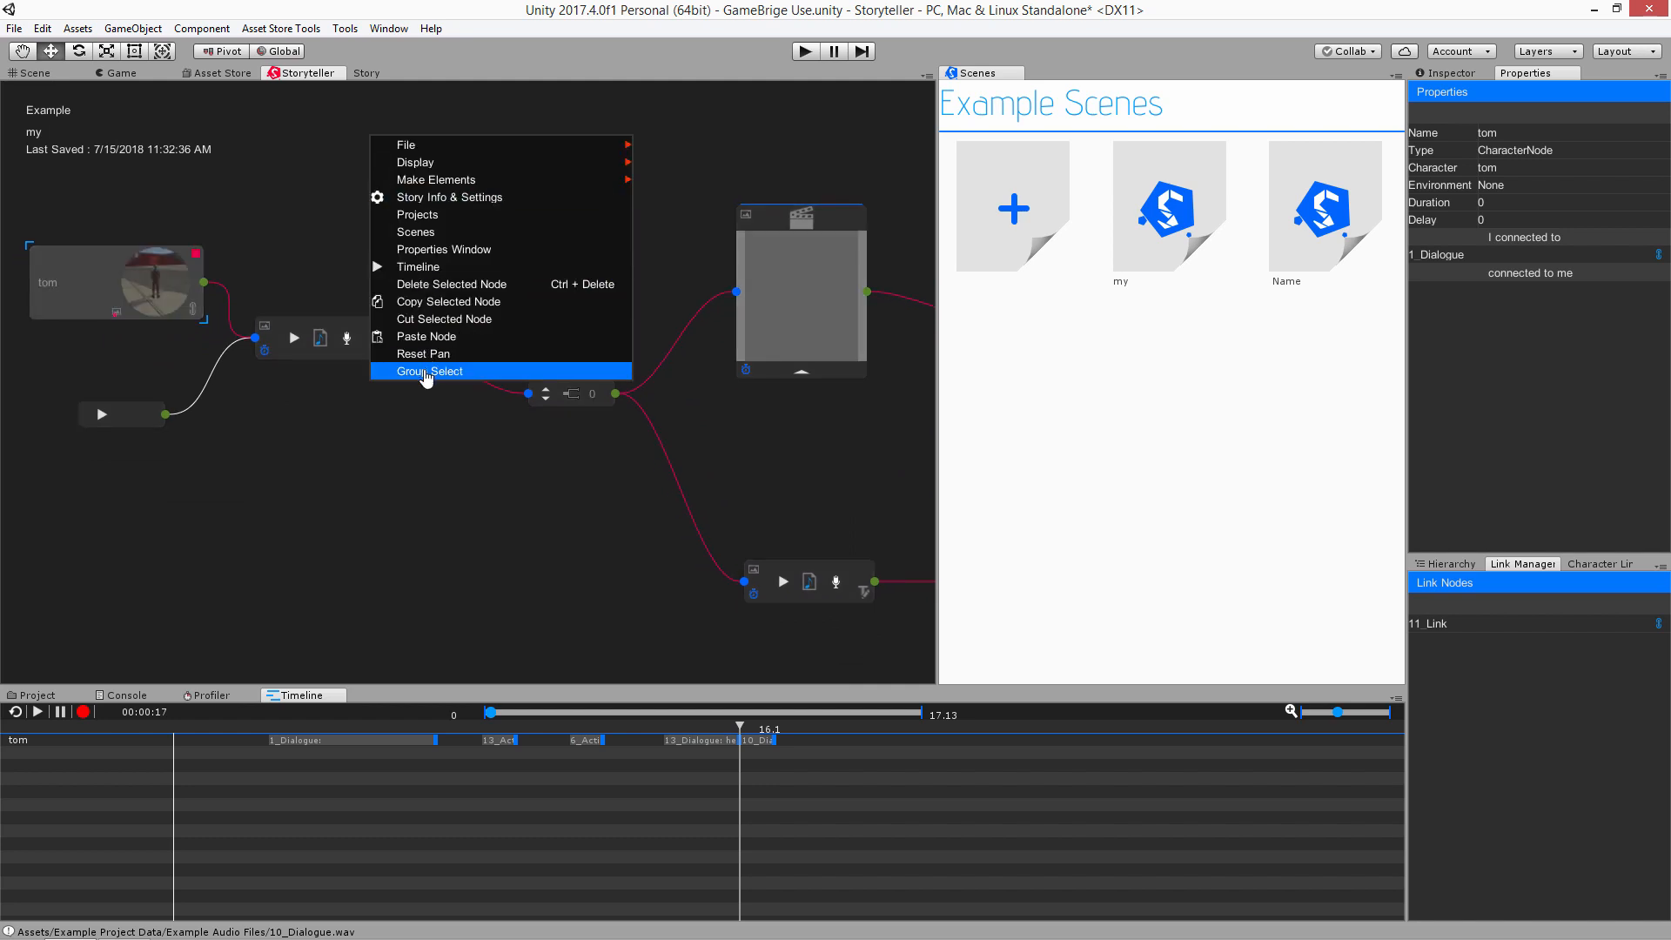
left_click(426, 371)
left_click_drag(13, 92, 908, 654)
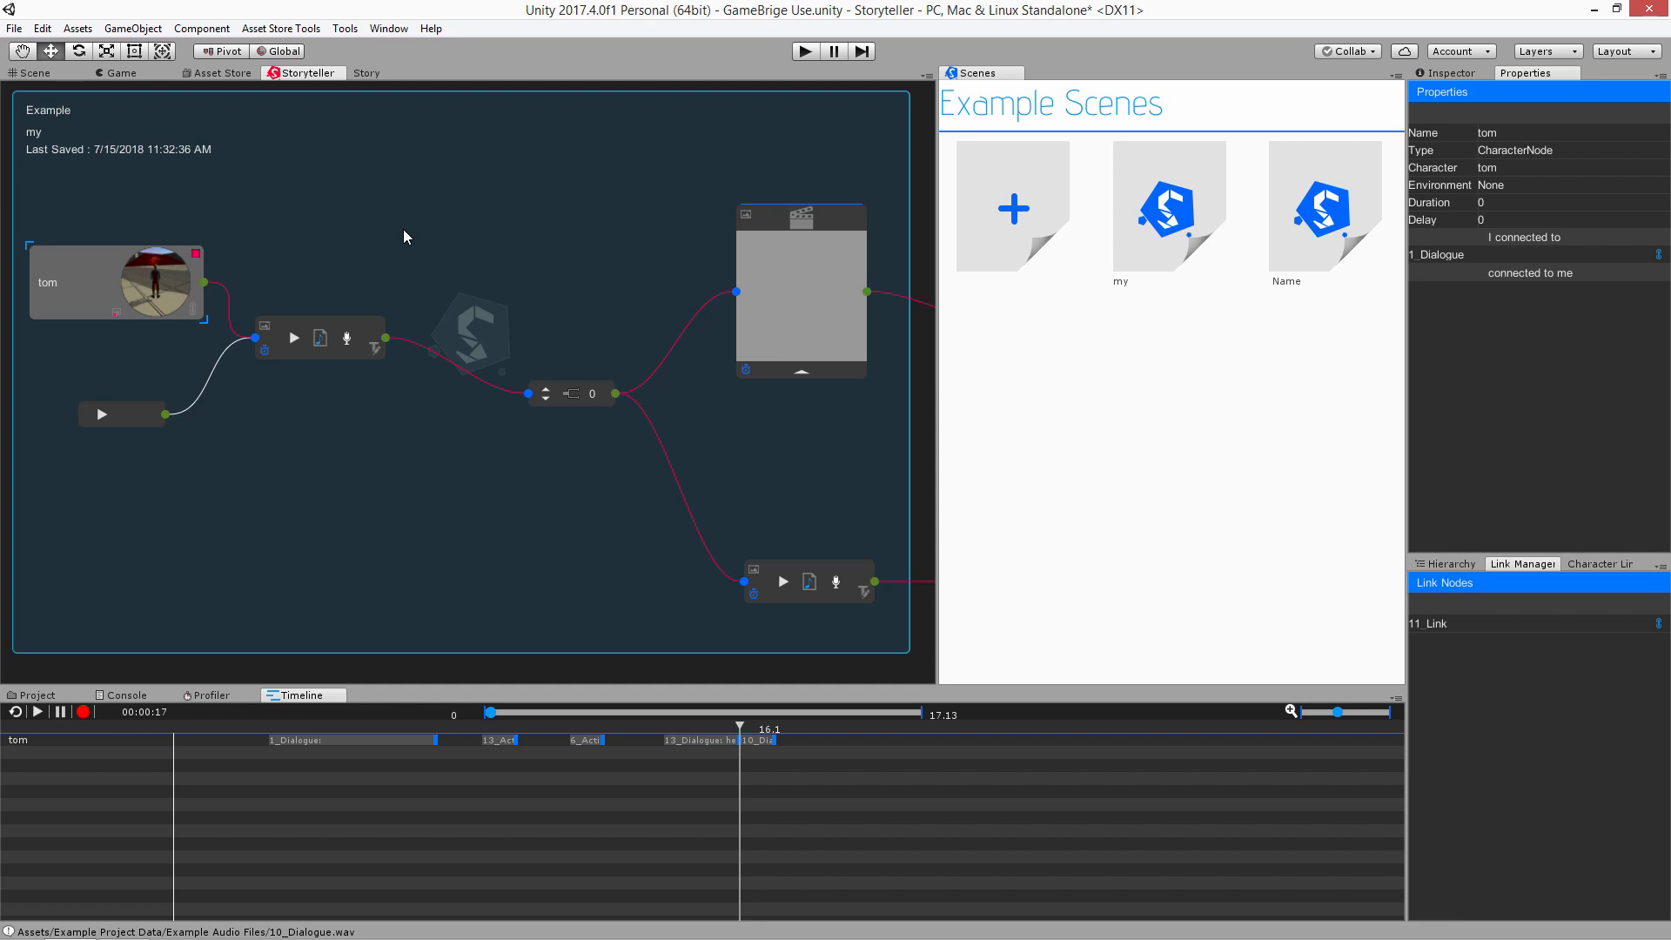
right_click(313, 156)
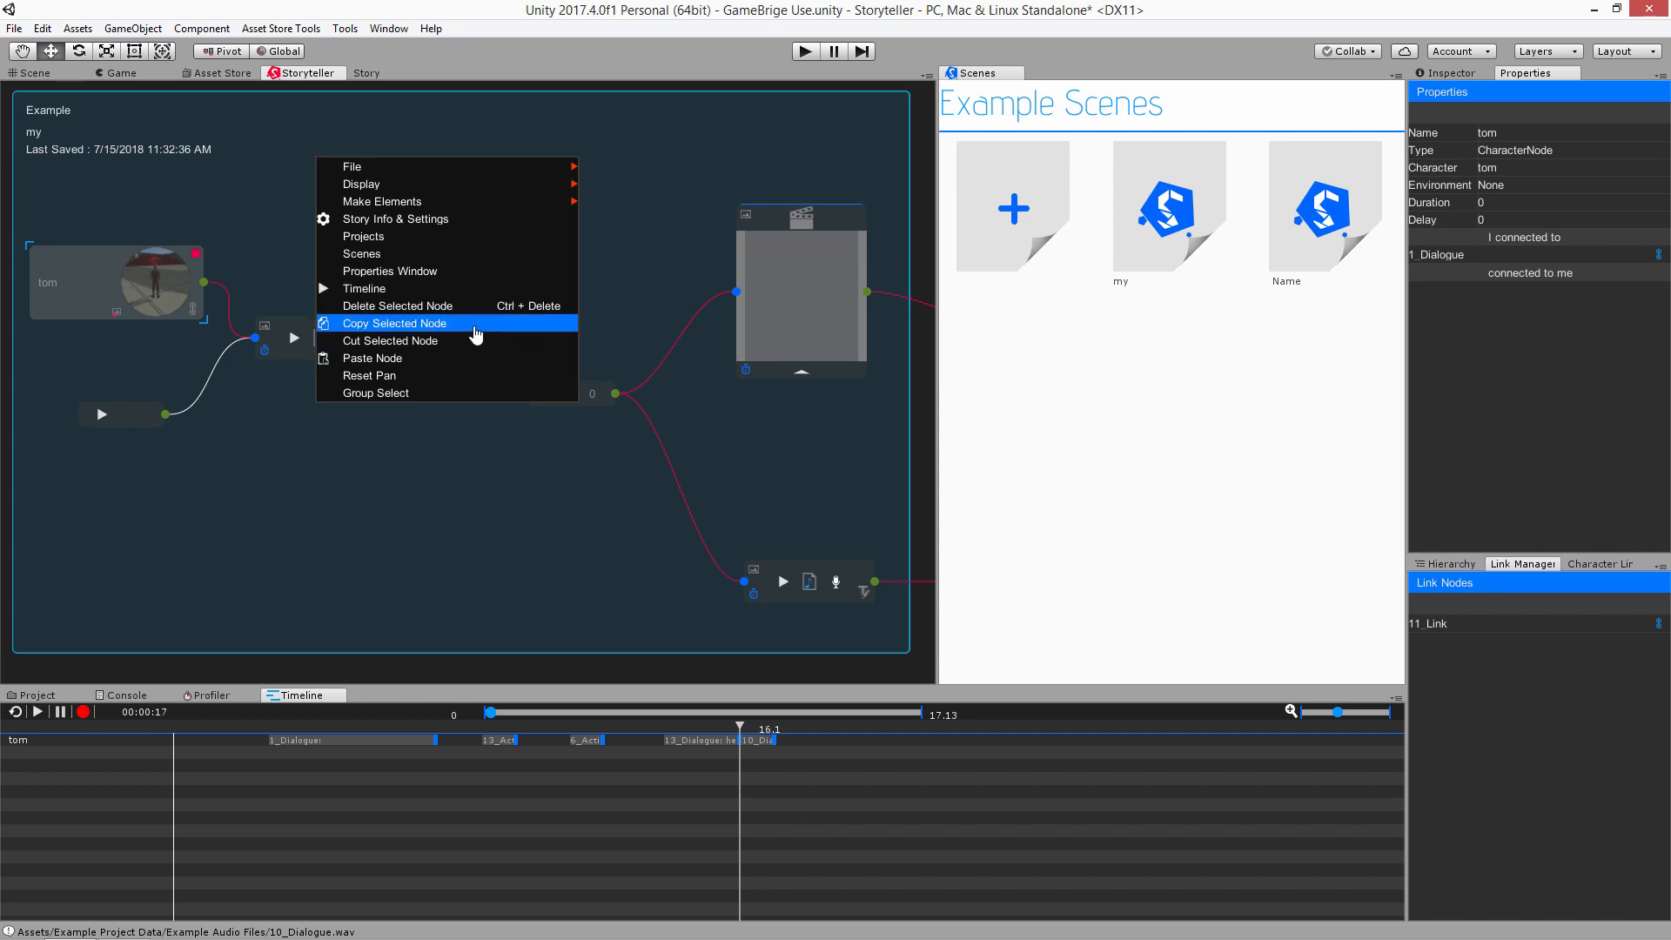
left_click(476, 333)
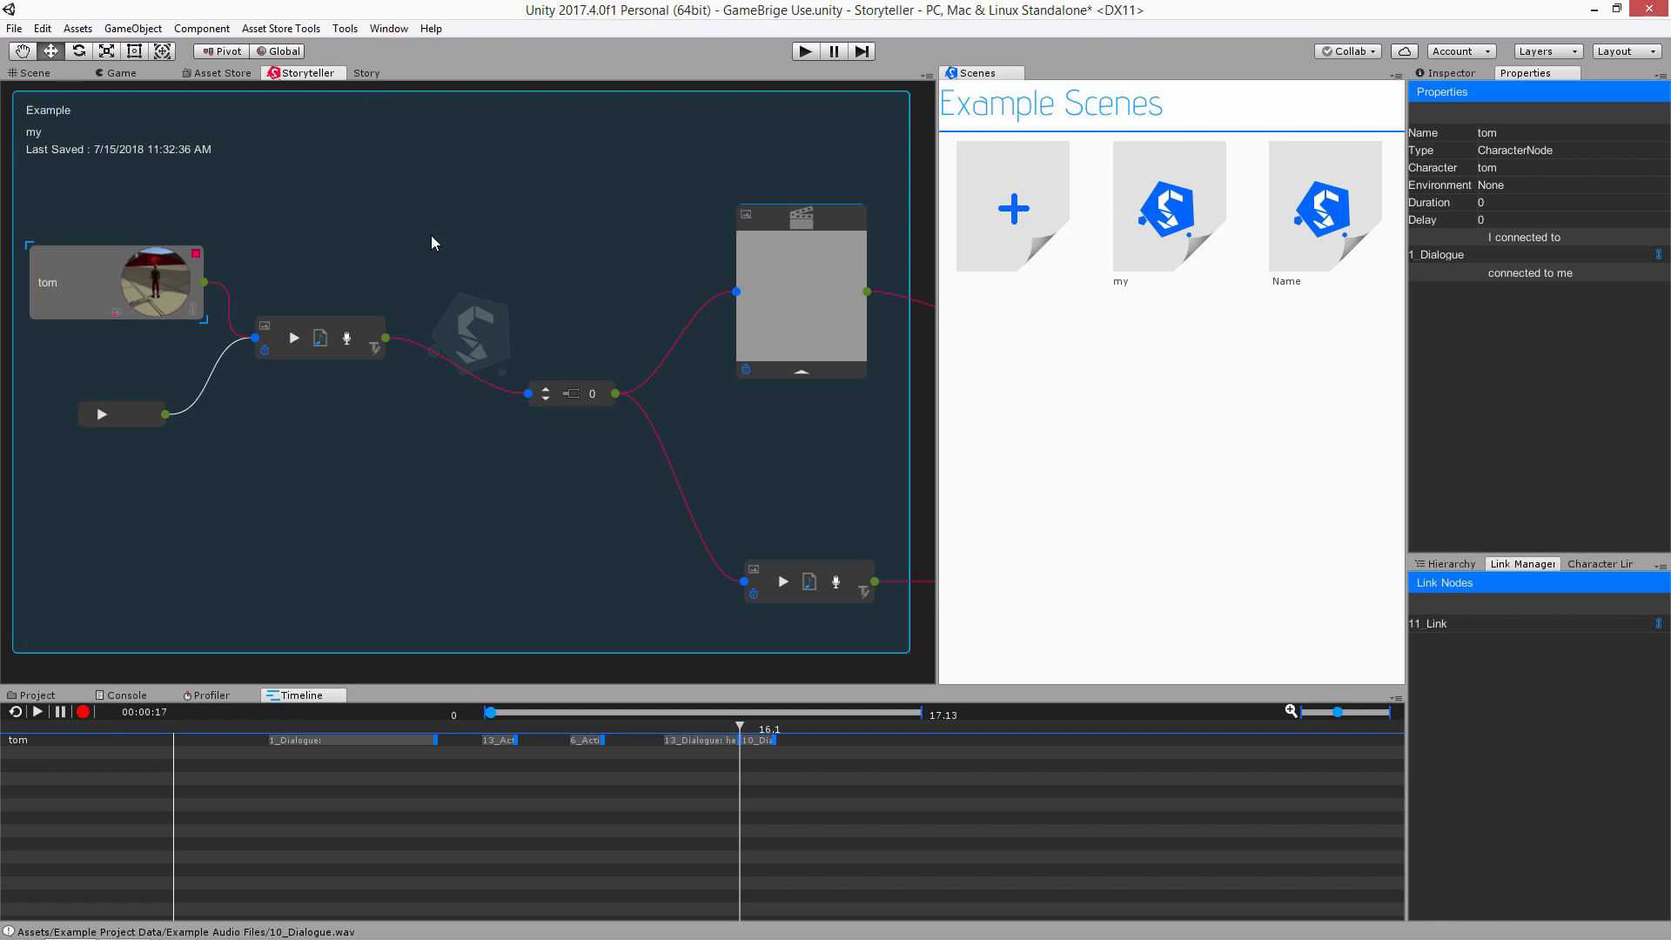
Clear the group selection and open The Stone project from the projects list
right_click(400, 667)
left_click(259, 182)
right_click(307, 350)
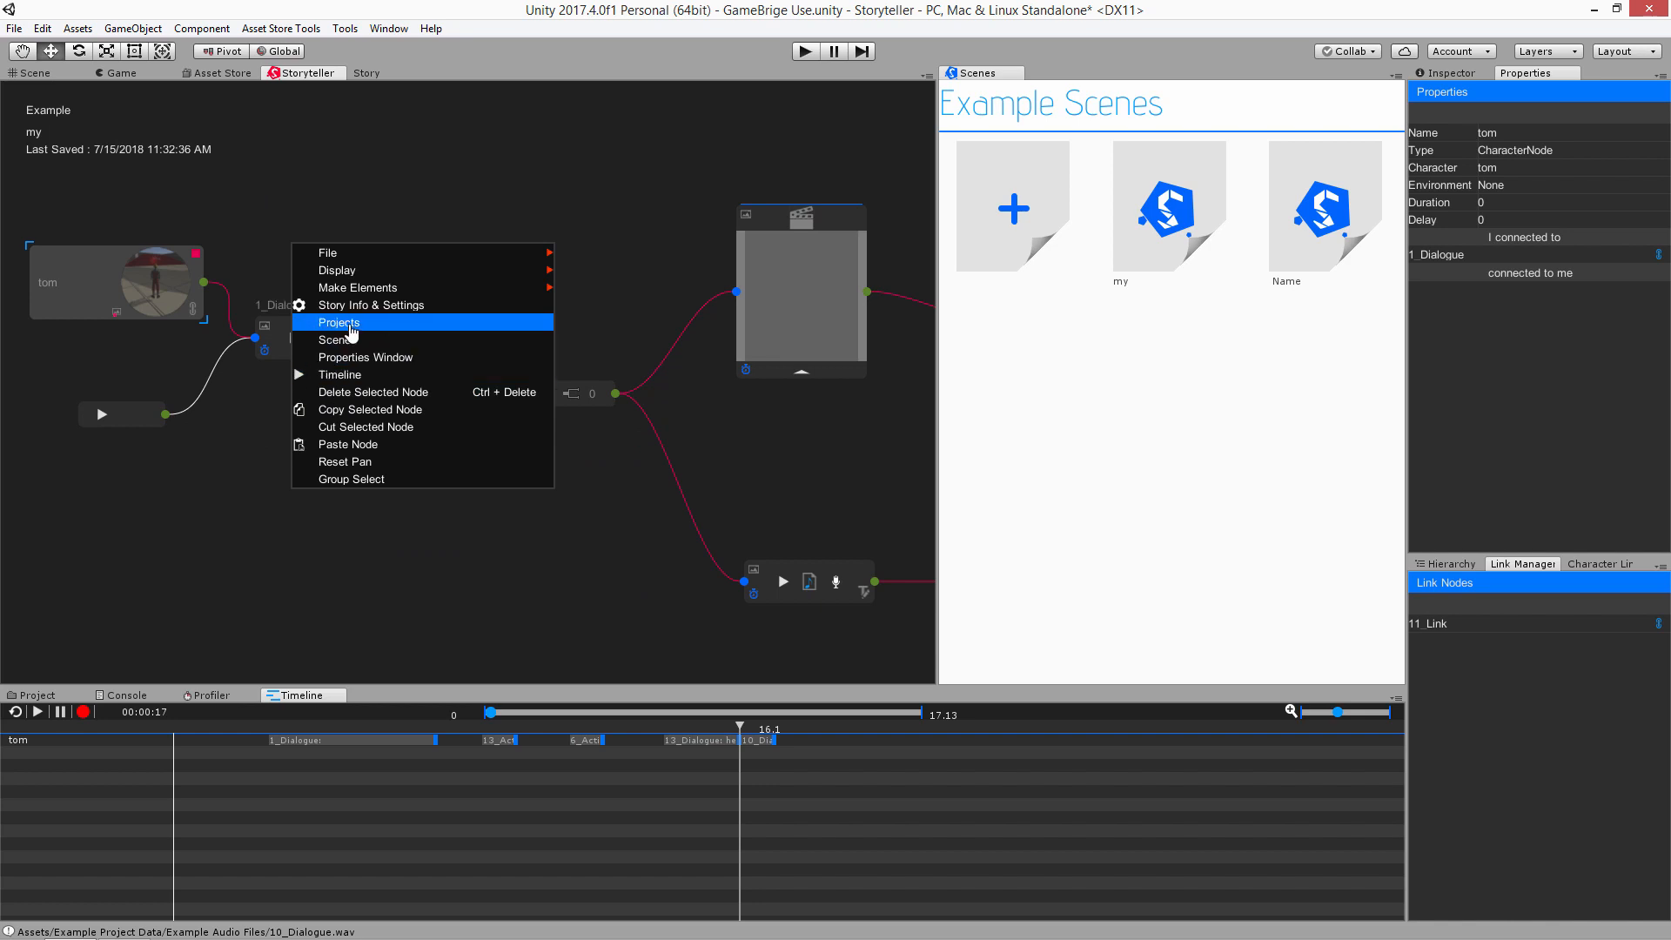
left_click(346, 324)
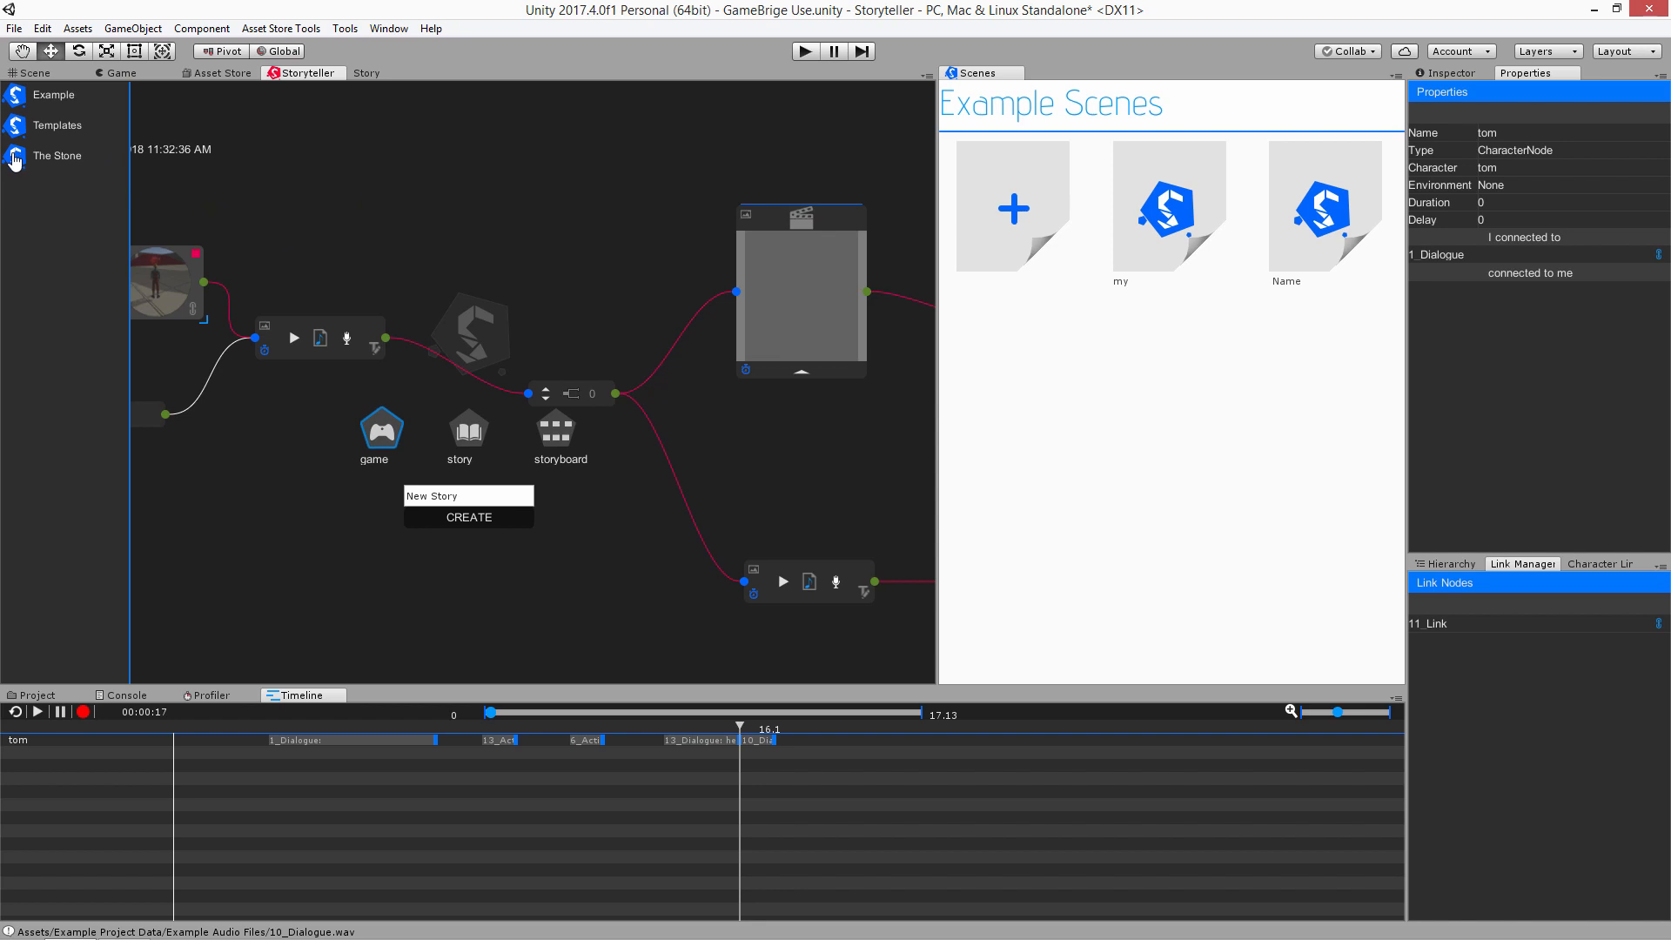
left_click(15, 157)
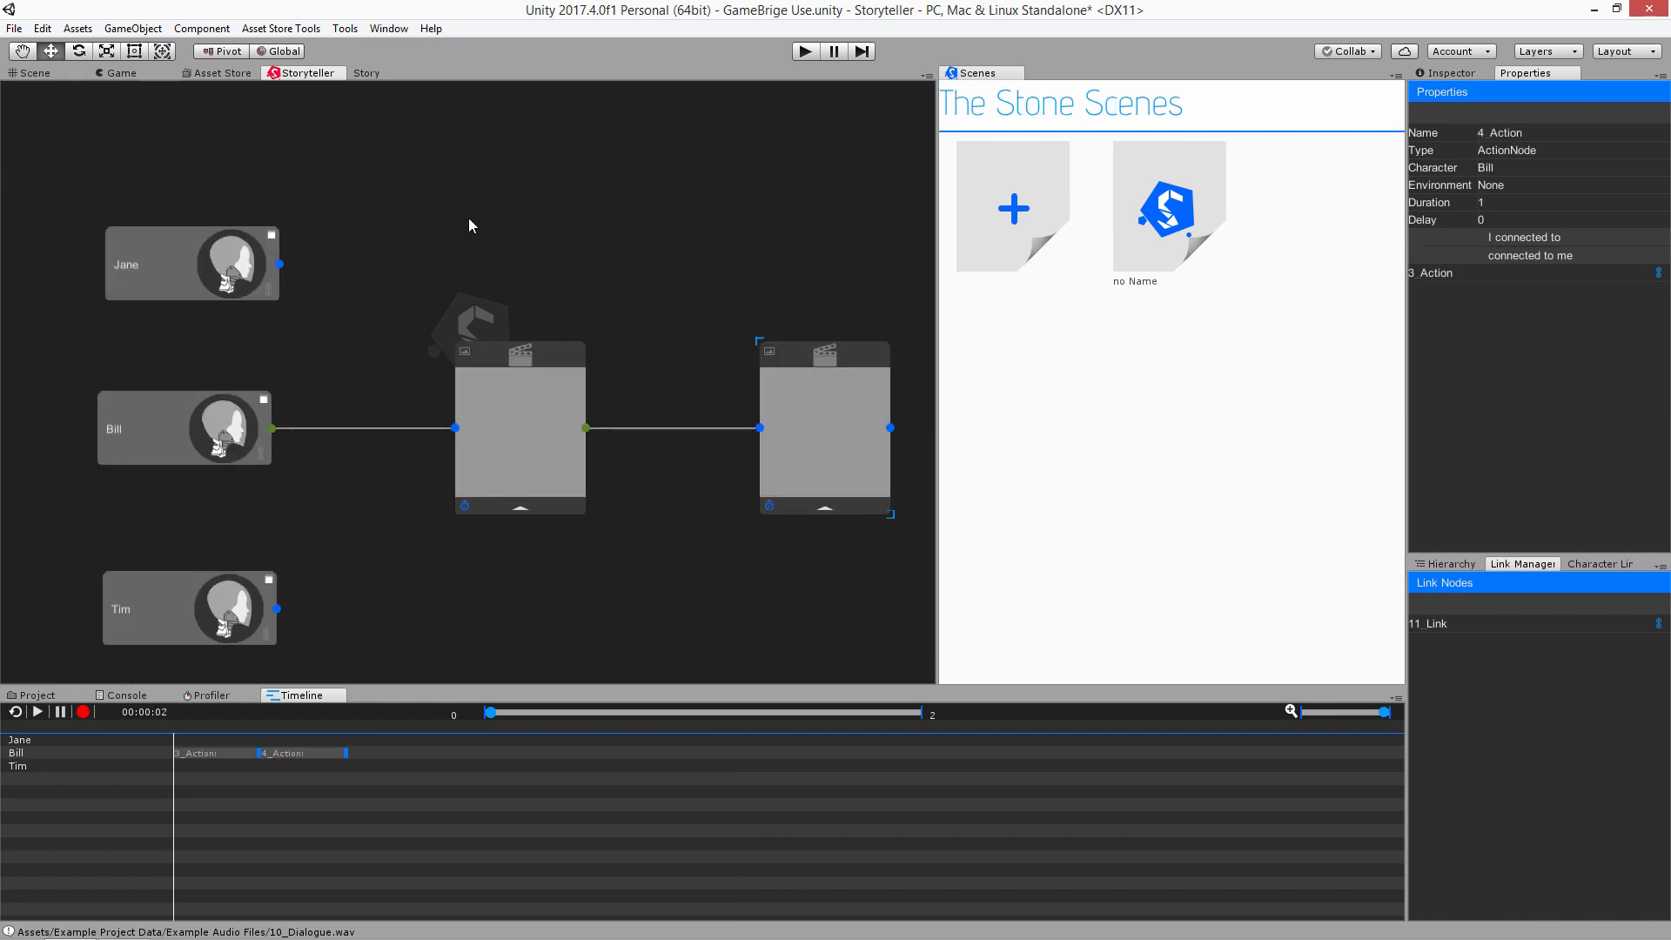
Create and open a new scene in The Stone, and paste the copied nodes into it
left_click(1018, 231)
left_click(1295, 223)
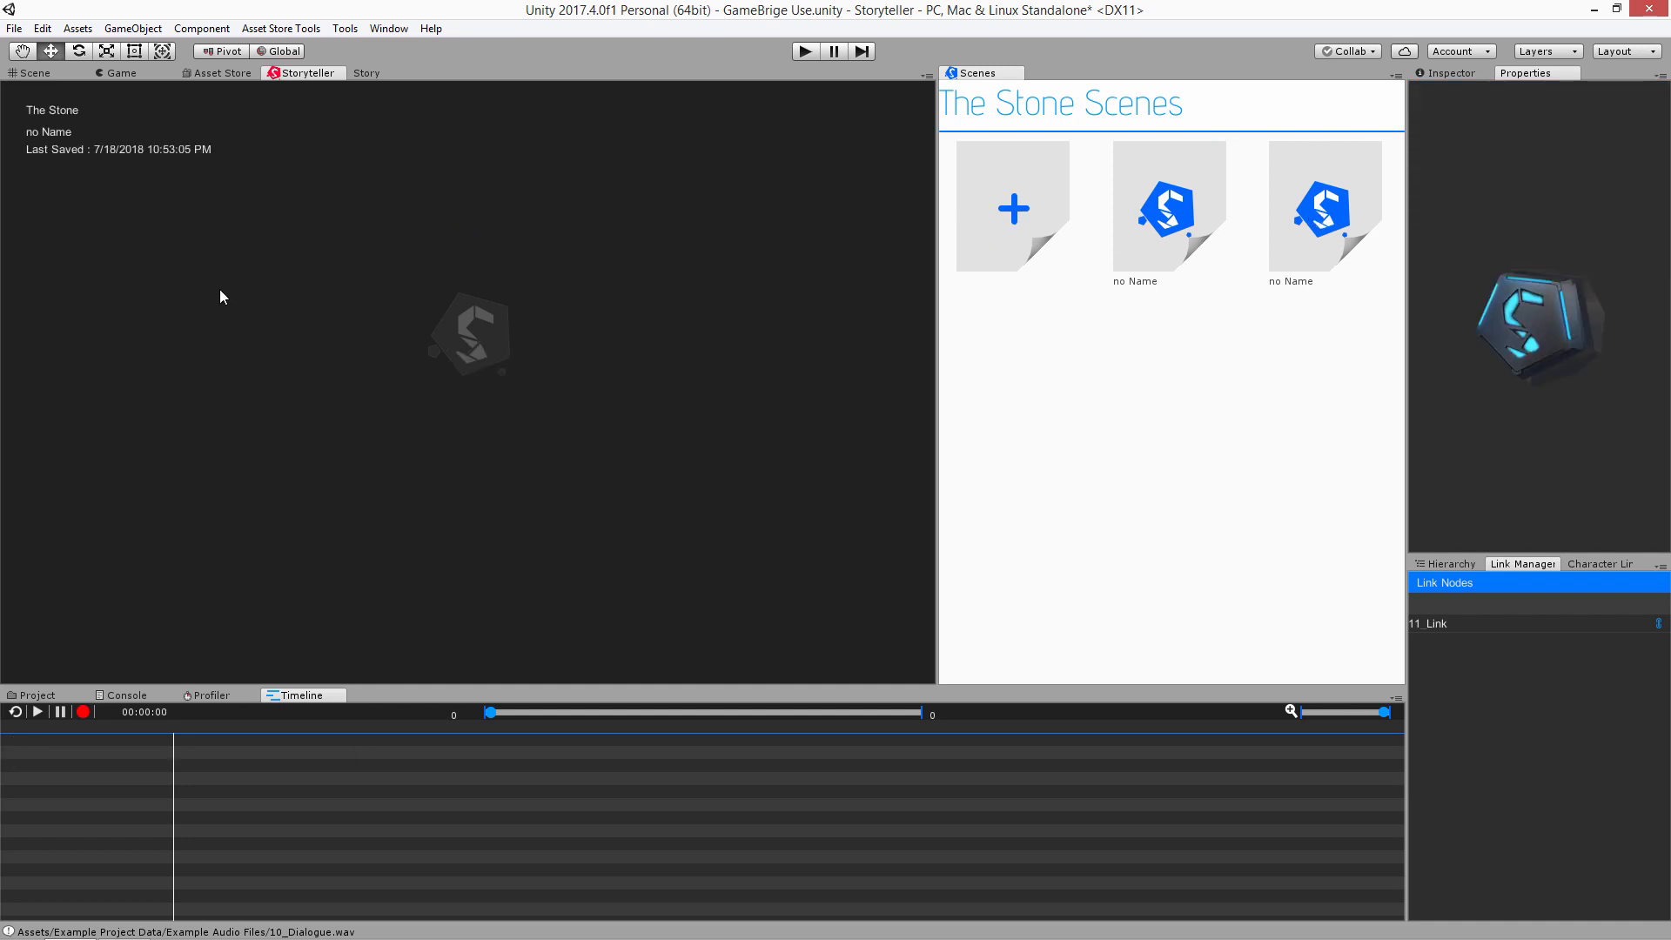
right_click(171, 232)
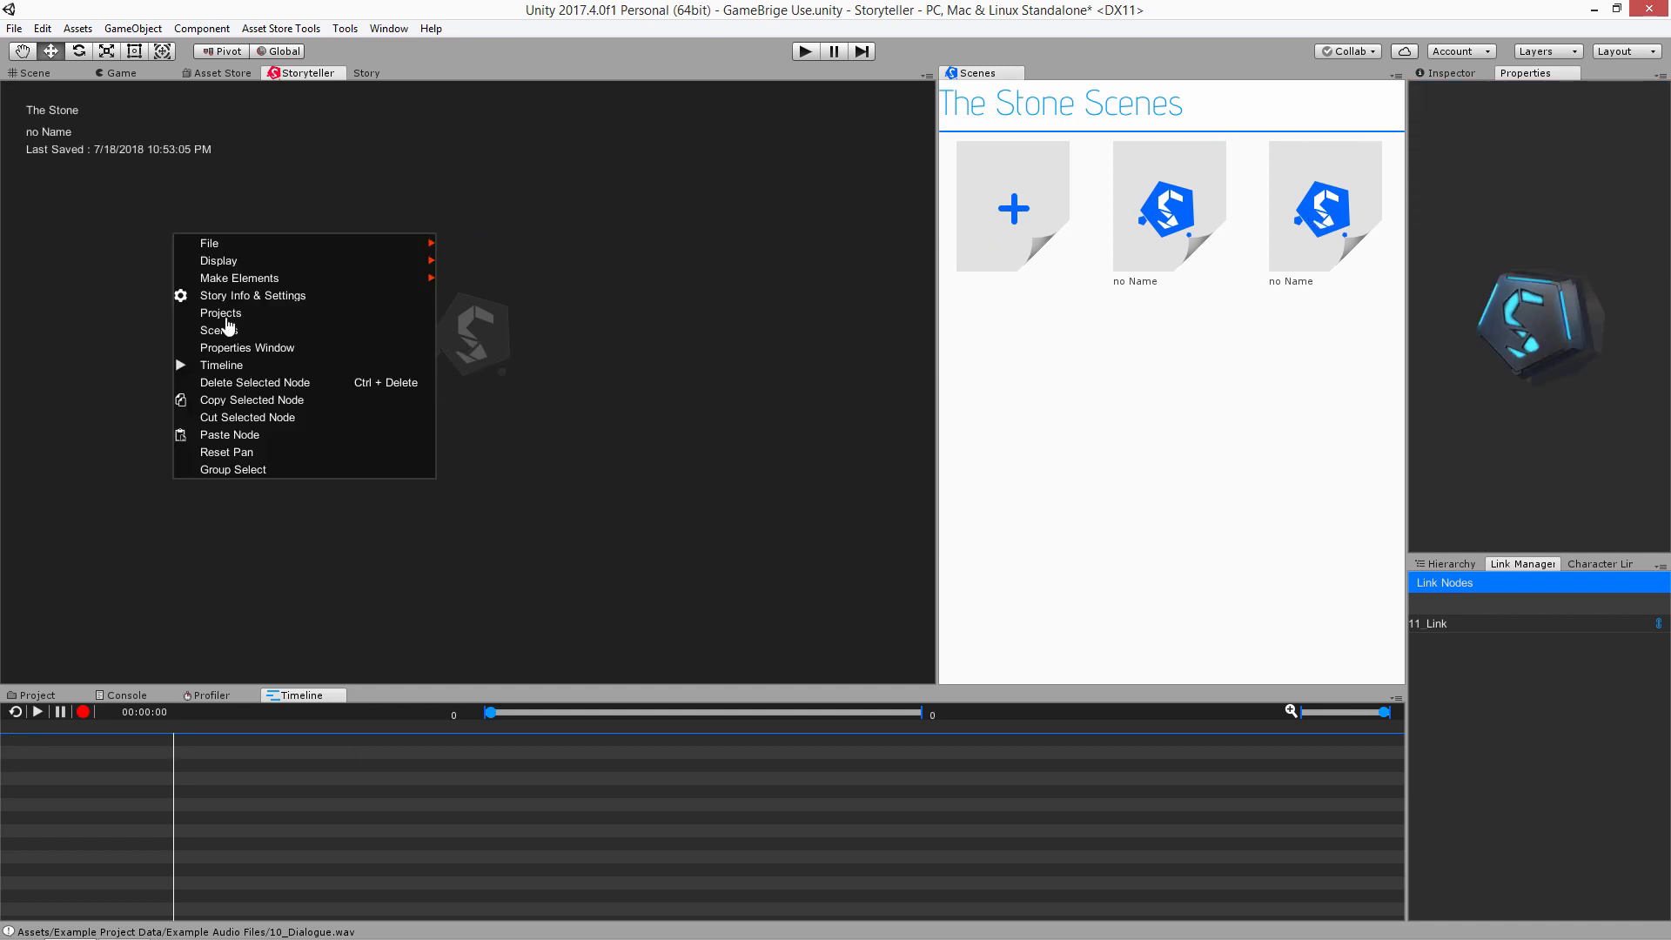
left_click(256, 436)
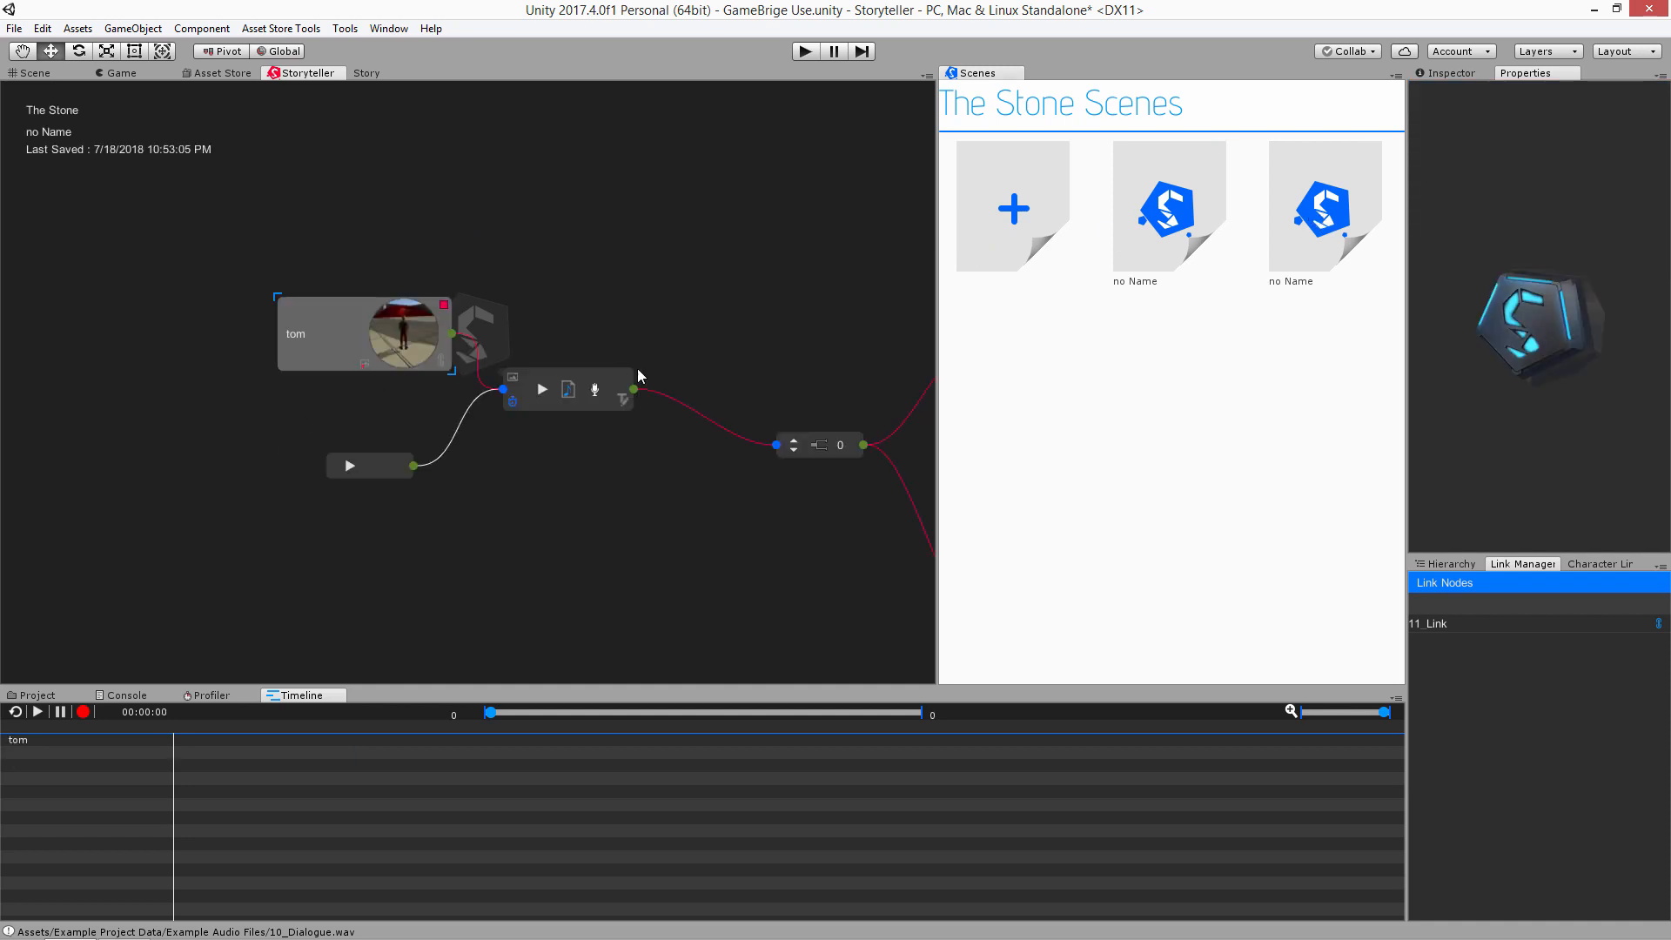
Review the pasted node chain in the new scene and refresh the Timeline to load its dialogue and action nodes
middle_click_drag(579, 329, 144, 278)
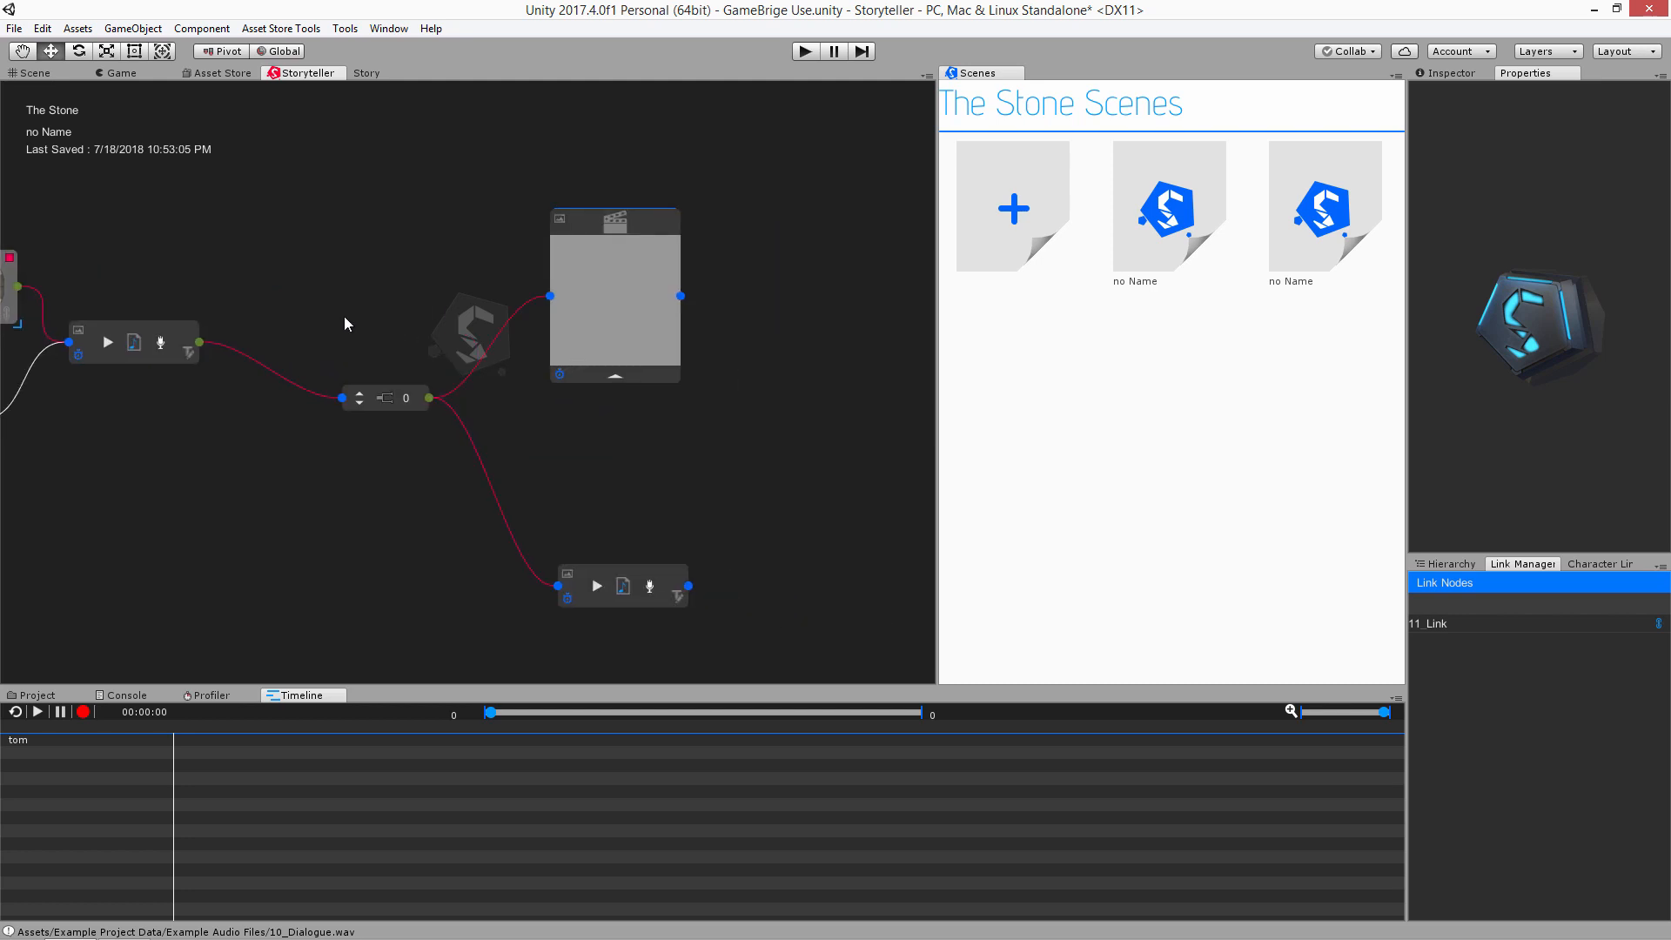
middle_click_drag(422, 332, 597, 372)
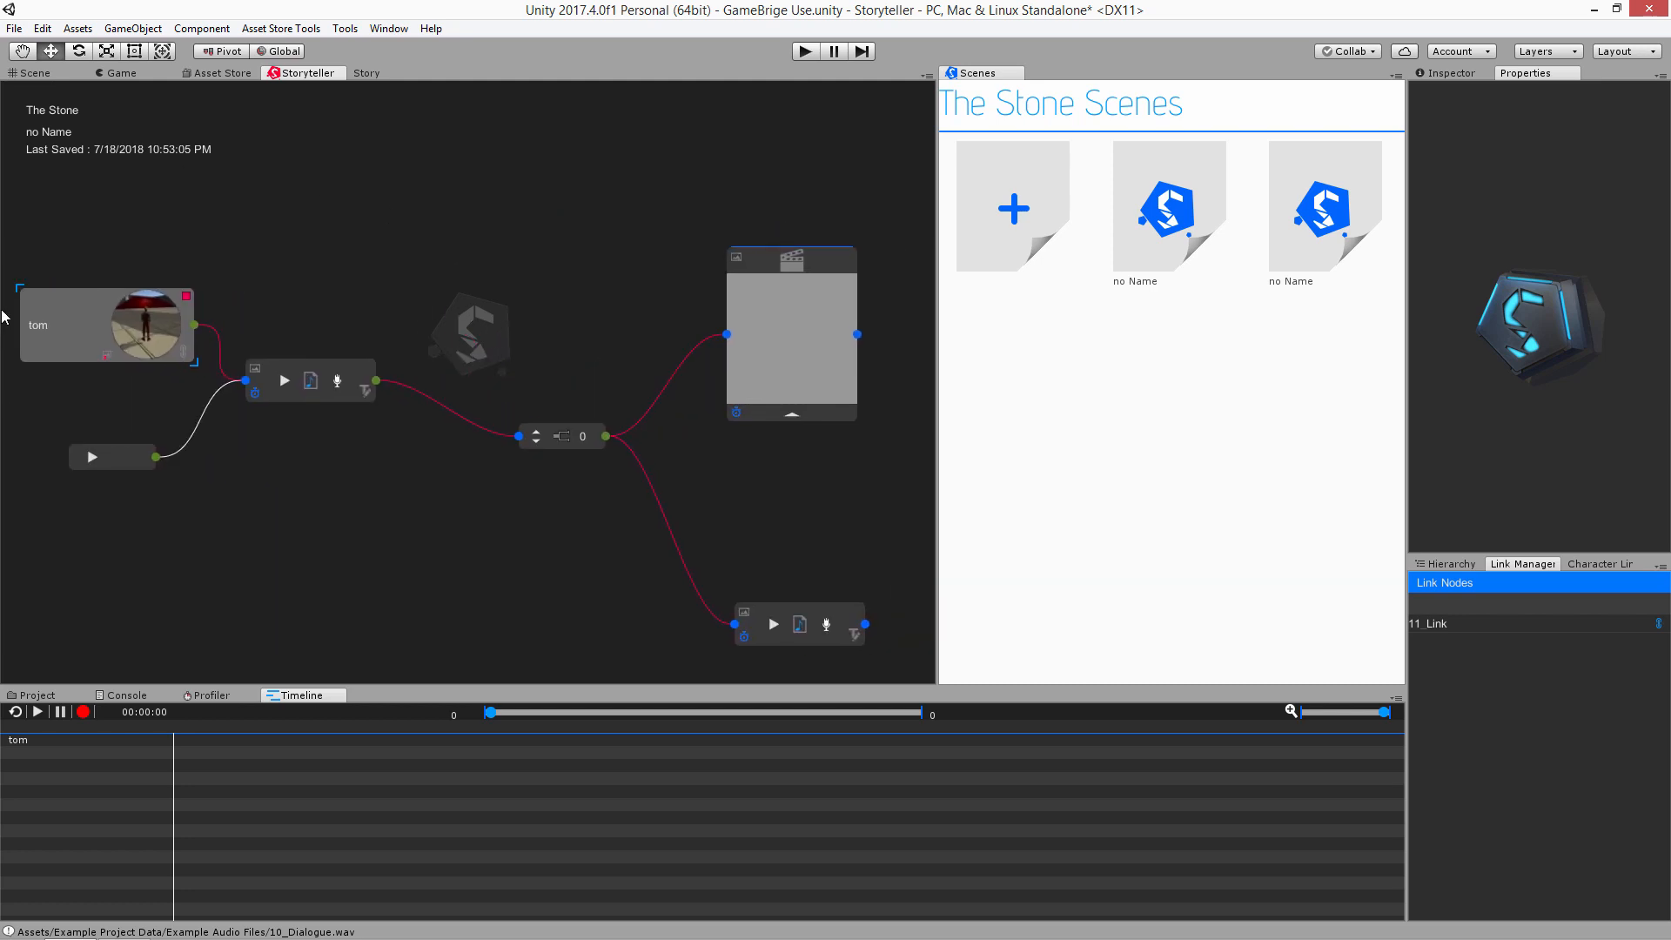
left_click(15, 711)
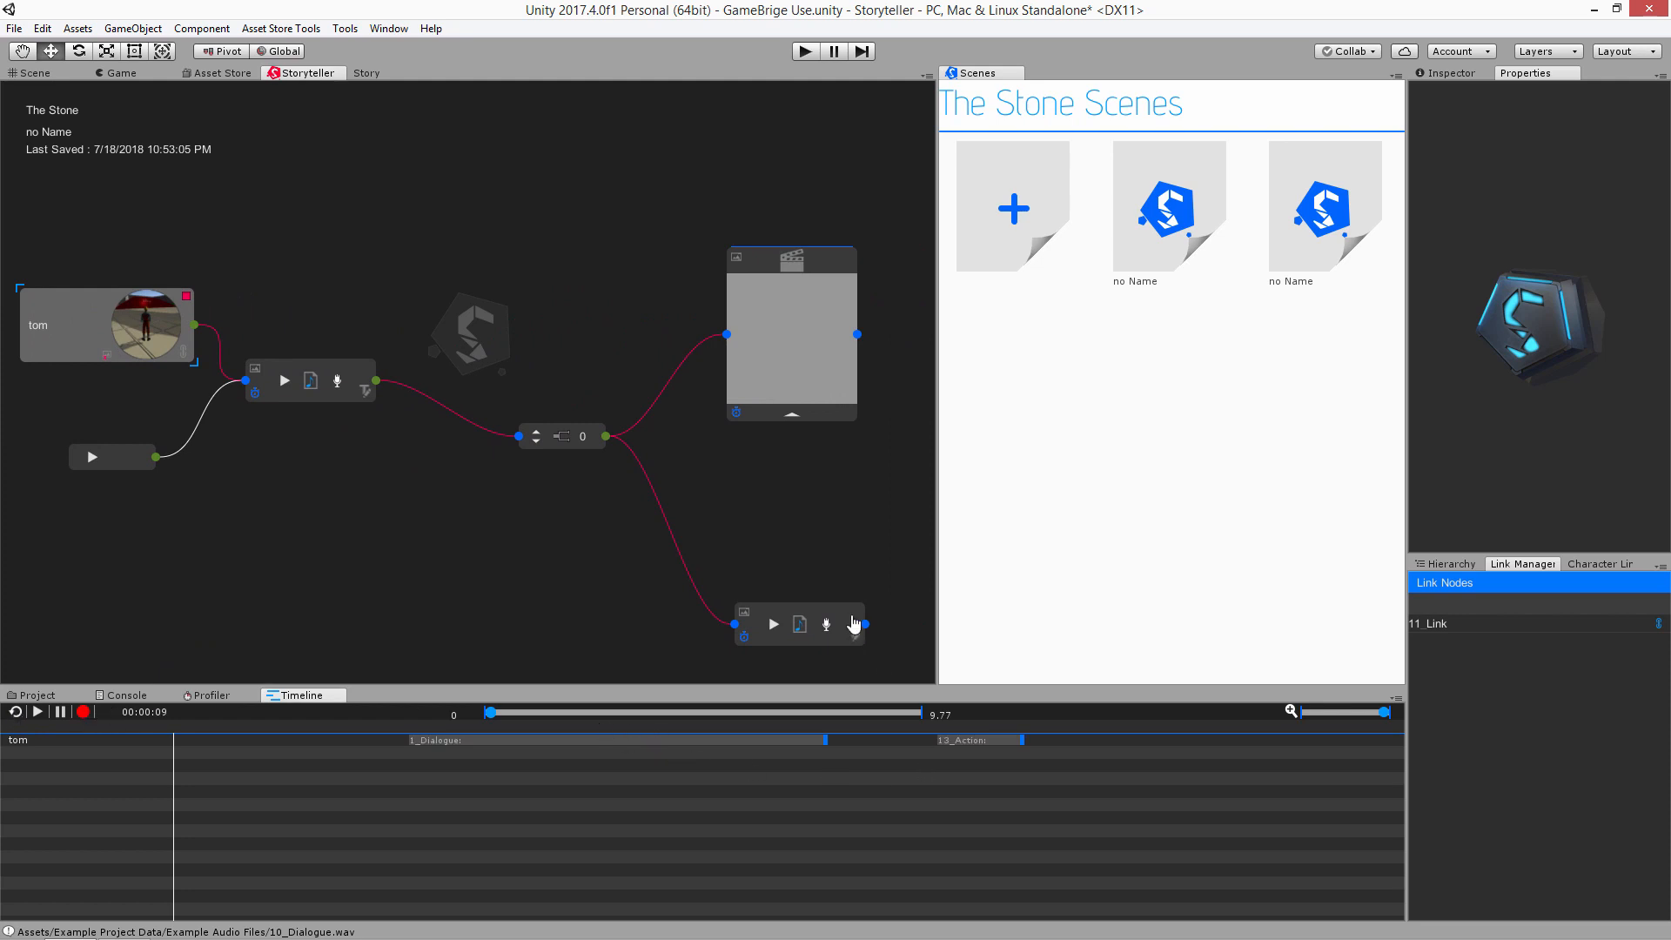
middle_click_drag(654, 507, 862, 509)
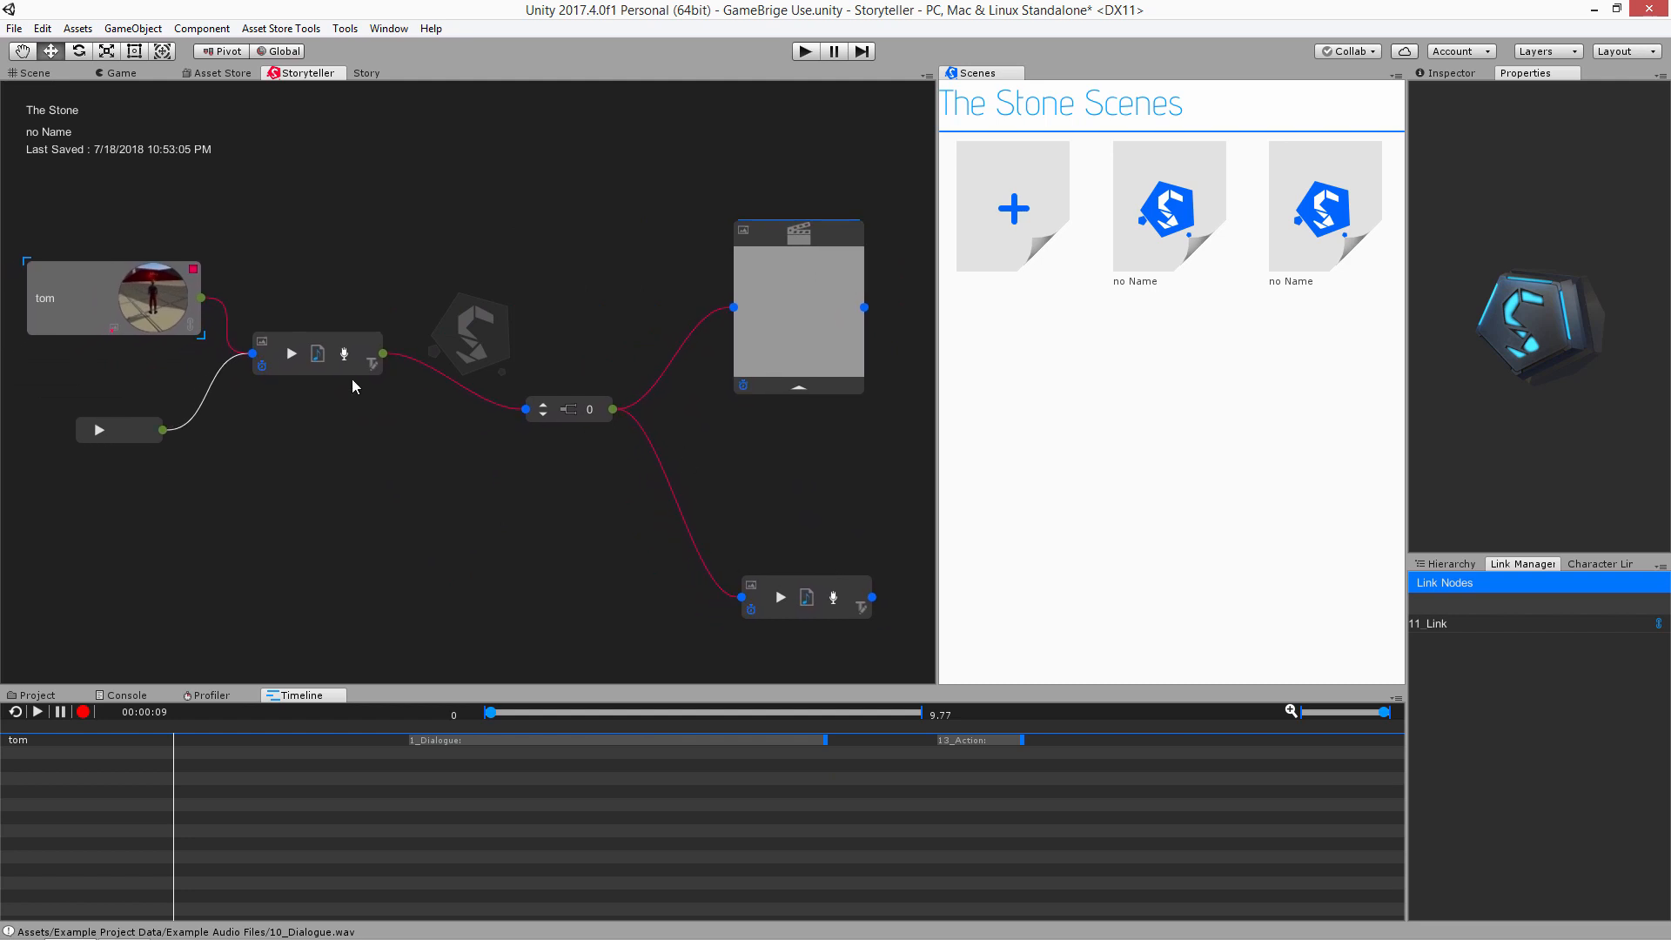
right_click(217, 203)
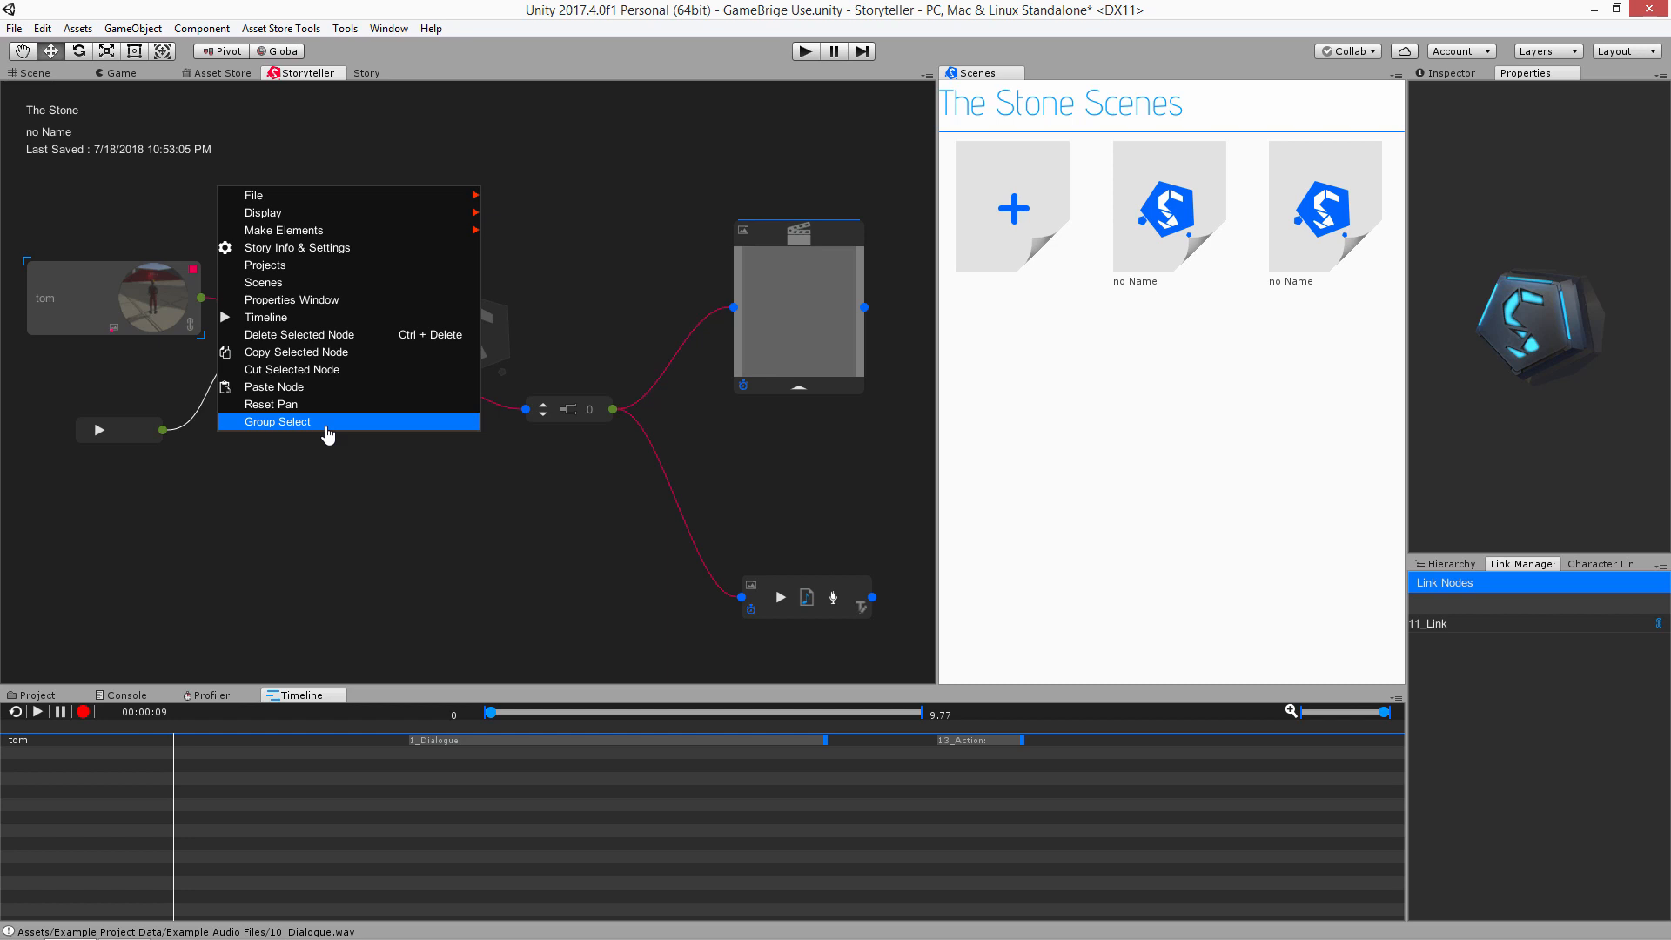
left_click(290, 545)
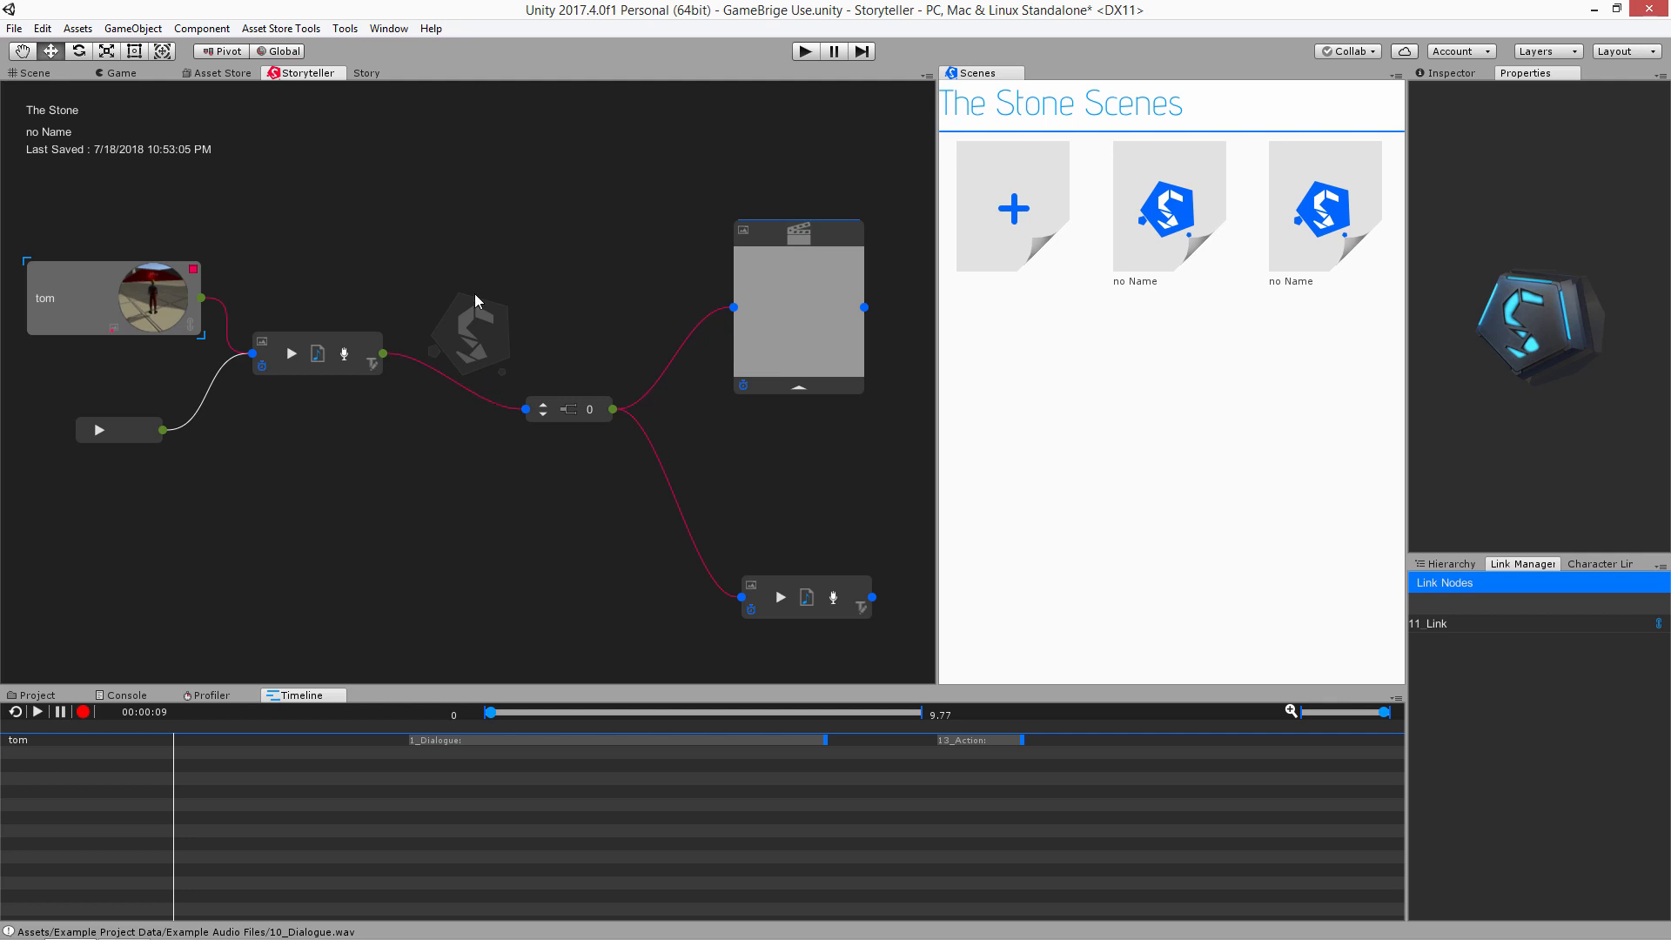
middle_click_drag(303, 243, 328, 294)
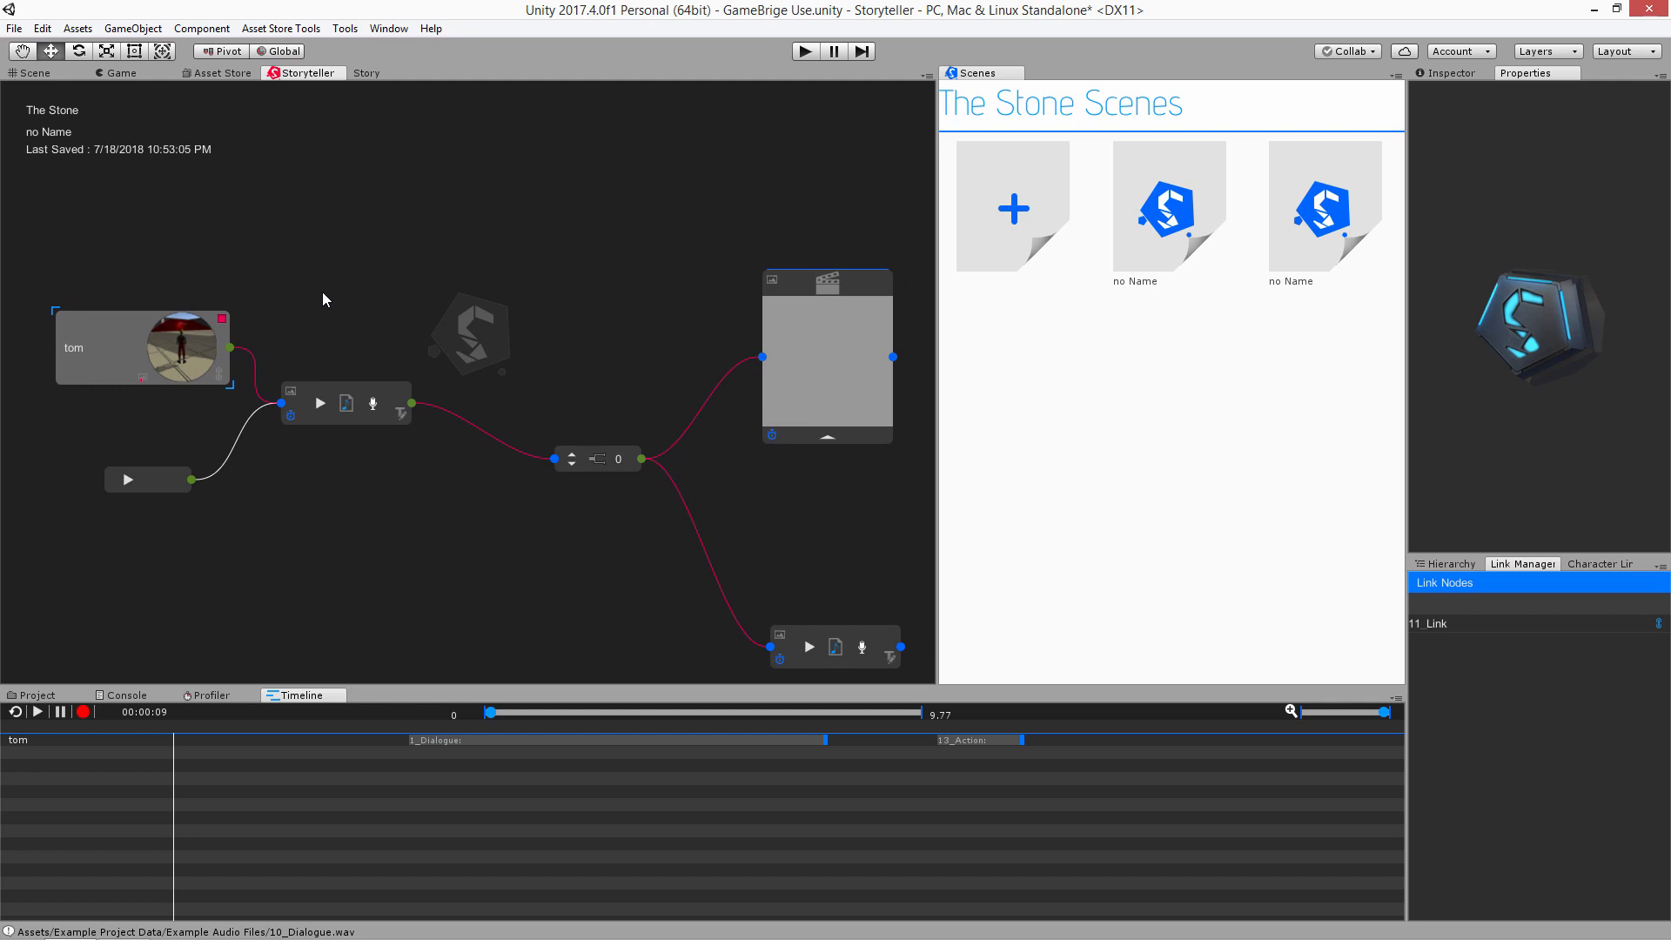